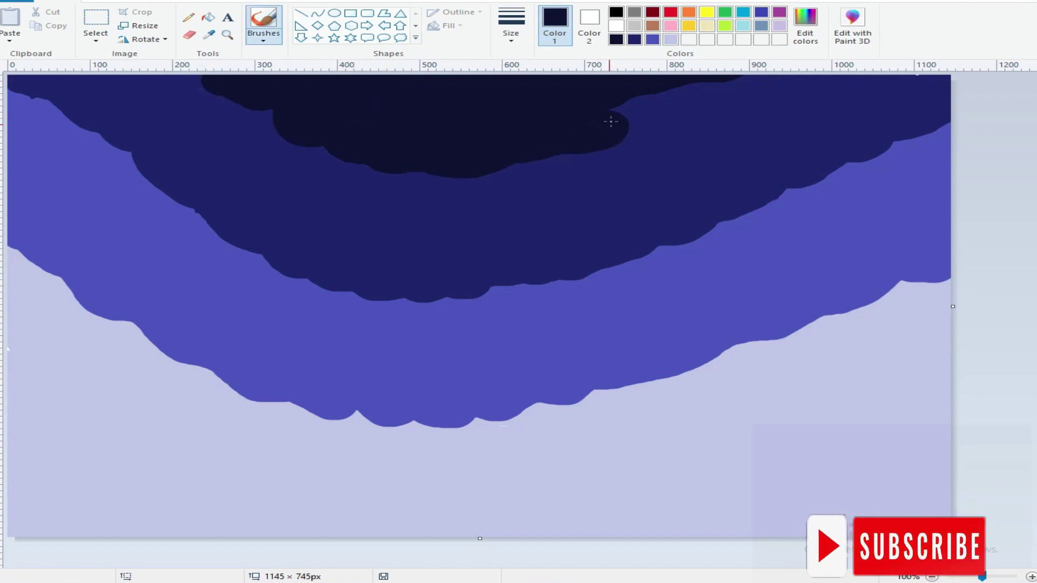
Paint the upper middle of the sky near-black over the navy band, undoing the stray brush stroke
{"action": "left_click_drag", "start_coordinate": [489, 353], "coordinate": [106, 538]}
{"action": "key", "text": "ctrl+z"}
{"action": "mouse_move", "coordinate": [740, 81]}
{"action": "left_mouse_down"}
{"action": "mouse_move", "coordinate": [659, 99]}
{"action": "mouse_move", "coordinate": [705, 91]}
{"action": "mouse_move", "coordinate": [713, 116]}
{"action": "mouse_move", "coordinate": [483, 157]}
{"action": "left_mouse_up"}
Resize the image to 1145 × 6 pixels without maintaining the aspect ratio, copying the original vertical value first
{"action": "left_click", "coordinate": [138, 26]}
{"action": "left_click", "coordinate": [47, 140]}
{"action": "left_click", "coordinate": [169, 70]}
{"action": "left_click", "coordinate": [203, 115]}
{"action": "left_click_drag", "start_coordinate": [204, 113], "coordinate": [173, 116]}
{"action": "key", "text": "ctrl+c"}
{"action": "right_click", "coordinate": [176, 116]}
{"action": "left_click", "coordinate": [215, 142]}
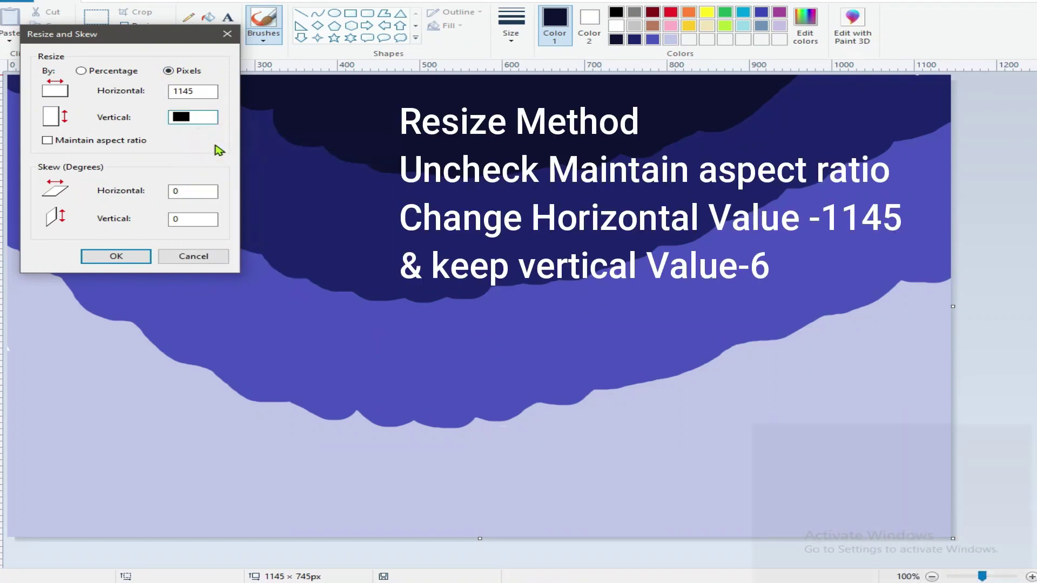
{"action": "type", "text": "6"}
{"action": "left_click", "coordinate": [111, 258]}
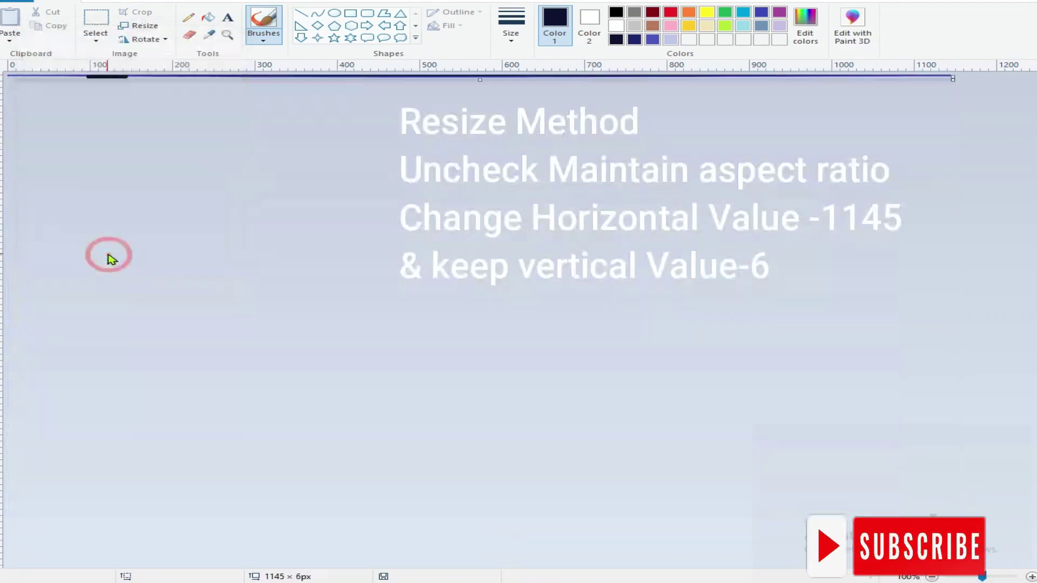
Resize the image back to 1145 × 745 pixels without maintaining the aspect ratio, pasting the copied vertical value
{"action": "left_click", "coordinate": [135, 27]}
{"action": "left_click", "coordinate": [169, 70]}
{"action": "left_click", "coordinate": [47, 140]}
{"action": "double_click", "coordinate": [182, 116]}
{"action": "right_click", "coordinate": [173, 118]}
{"action": "left_click", "coordinate": [212, 171]}
{"action": "left_click", "coordinate": [116, 256]}
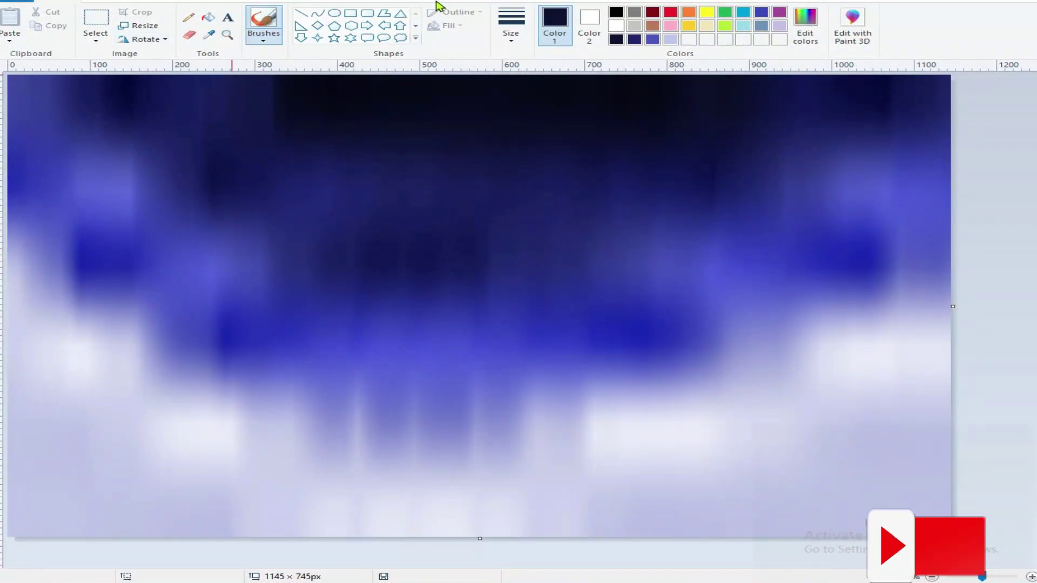
Paint rolling grey hills across the full width of the picture's lower part with the brush
{"action": "left_click", "coordinate": [635, 14]}
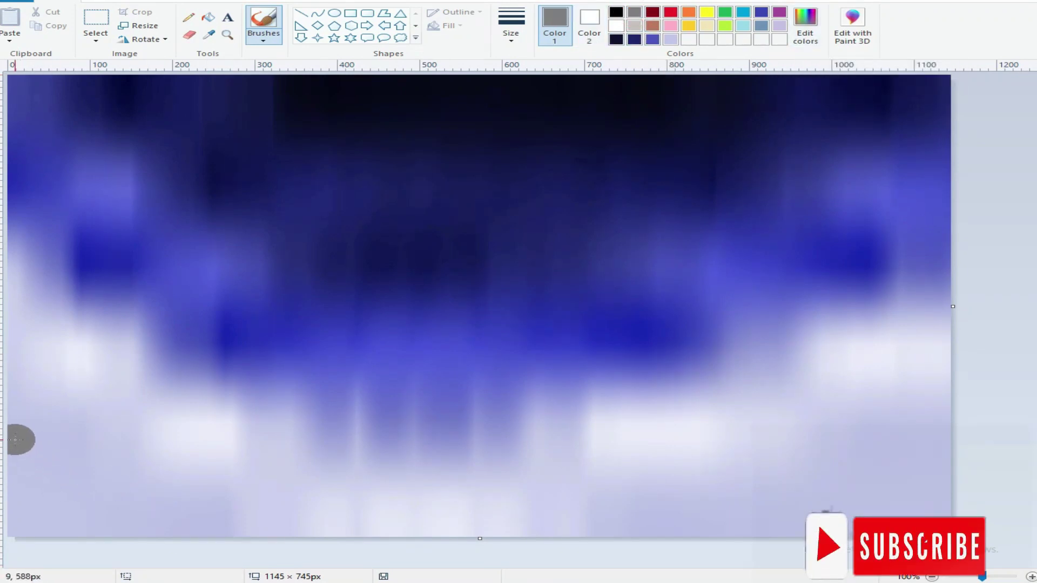
{"action": "mouse_move", "coordinate": [20, 439]}
{"action": "left_mouse_down"}
{"action": "mouse_move", "coordinate": [91, 470]}
{"action": "mouse_move", "coordinate": [395, 514]}
{"action": "mouse_move", "coordinate": [539, 513]}
{"action": "mouse_move", "coordinate": [917, 461]}
{"action": "mouse_move", "coordinate": [725, 507]}
{"action": "mouse_move", "coordinate": [525, 521]}
{"action": "mouse_move", "coordinate": [360, 521]}
{"action": "mouse_move", "coordinate": [56, 473]}
{"action": "left_mouse_up"}
{"action": "mouse_move", "coordinate": [122, 492]}
{"action": "left_mouse_down"}
{"action": "mouse_move", "coordinate": [248, 524]}
{"action": "mouse_move", "coordinate": [405, 537]}
{"action": "mouse_move", "coordinate": [728, 520]}
{"action": "mouse_move", "coordinate": [897, 480]}
{"action": "mouse_move", "coordinate": [889, 497]}
{"action": "mouse_move", "coordinate": [850, 507]}
{"action": "mouse_move", "coordinate": [843, 527]}
{"action": "mouse_move", "coordinate": [18, 522]}
{"action": "mouse_move", "coordinate": [144, 518]}
{"action": "mouse_move", "coordinate": [131, 498]}
{"action": "left_mouse_up"}
{"action": "mouse_move", "coordinate": [22, 431]}
{"action": "left_mouse_down"}
{"action": "mouse_move", "coordinate": [211, 451]}
{"action": "mouse_move", "coordinate": [338, 501]}
{"action": "left_mouse_up"}
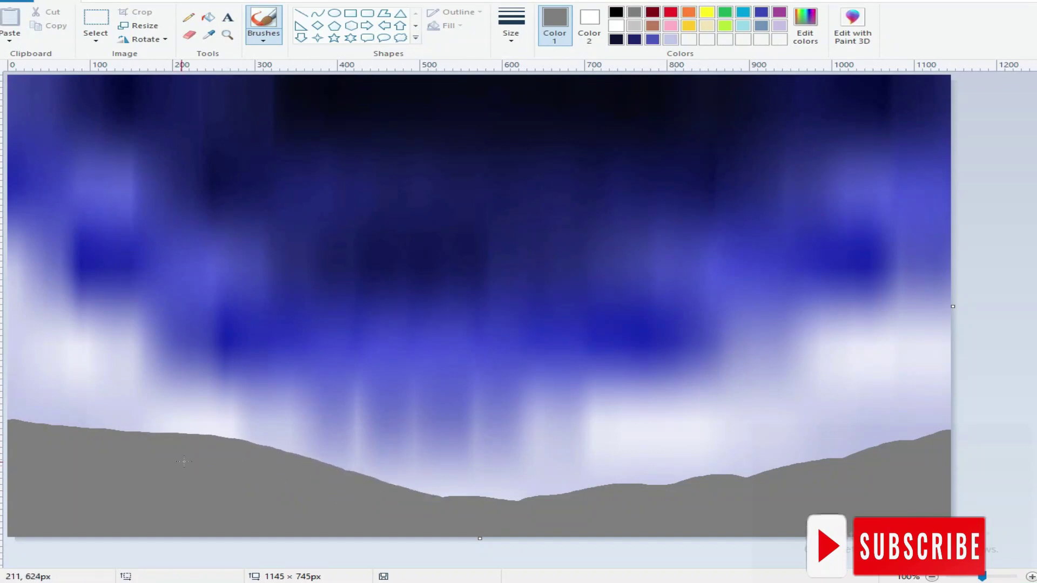
{"action": "mouse_move", "coordinate": [98, 442]}
{"action": "left_mouse_down"}
{"action": "mouse_move", "coordinate": [220, 448]}
{"action": "mouse_move", "coordinate": [512, 511]}
{"action": "left_mouse_up"}
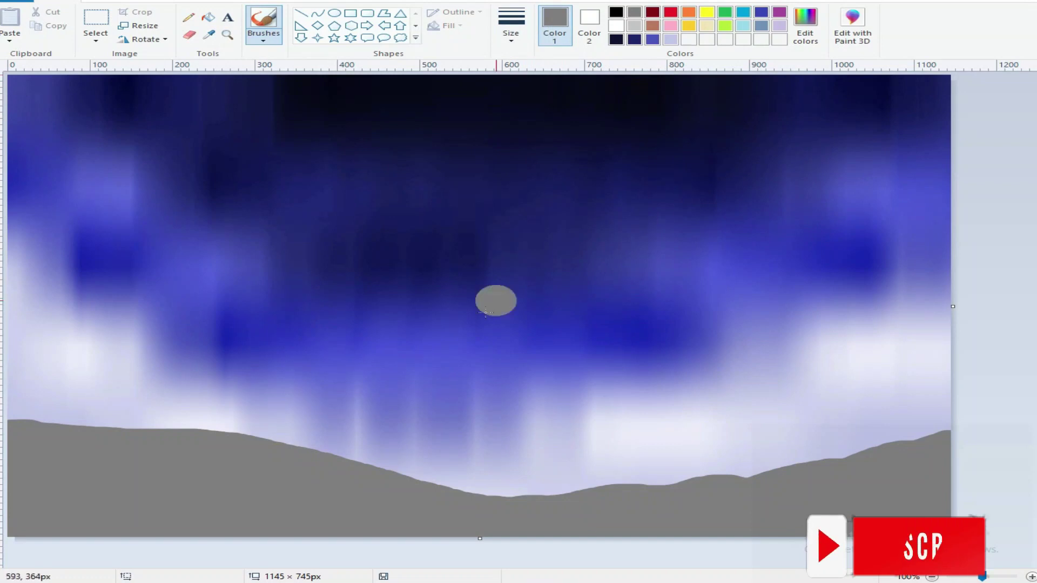
Draw the house's side wall on the left hill with thin black lines: two vertical edges and a horizontal eave
{"action": "left_click", "coordinate": [652, 39]}
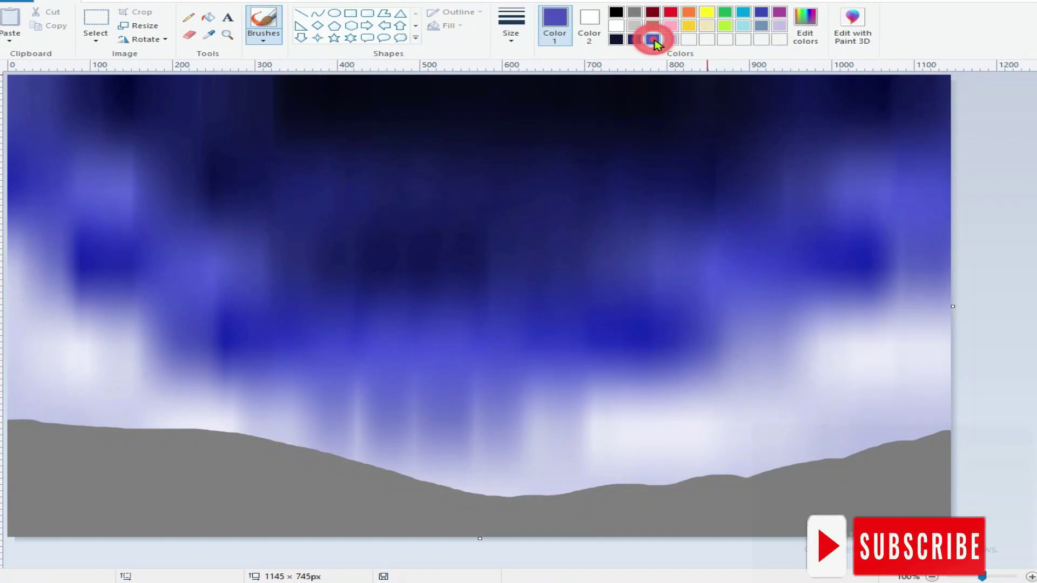
{"action": "left_click", "coordinate": [744, 13]}
{"action": "left_click", "coordinate": [510, 35]}
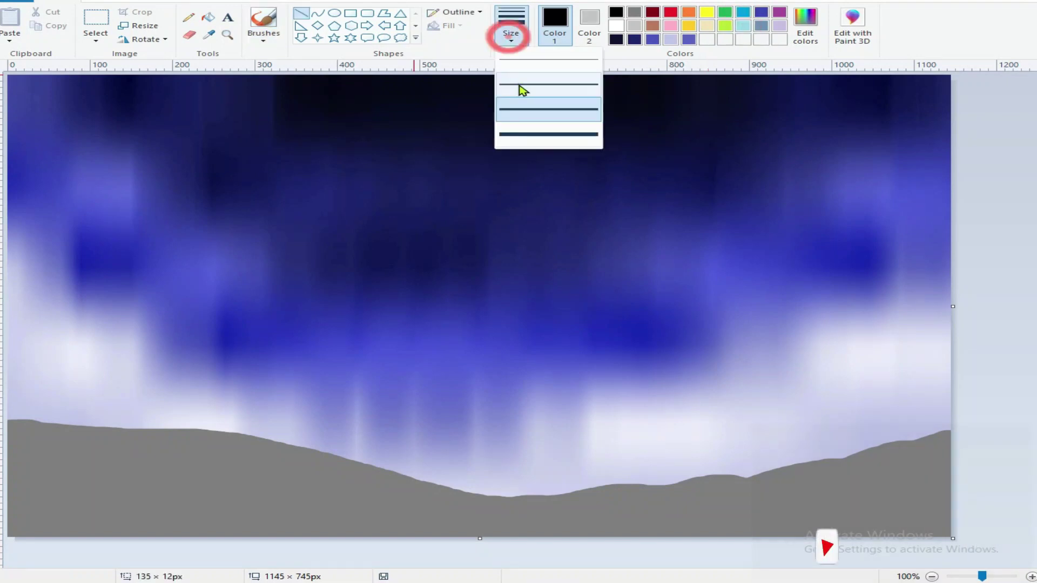
{"action": "left_click", "coordinate": [523, 86]}
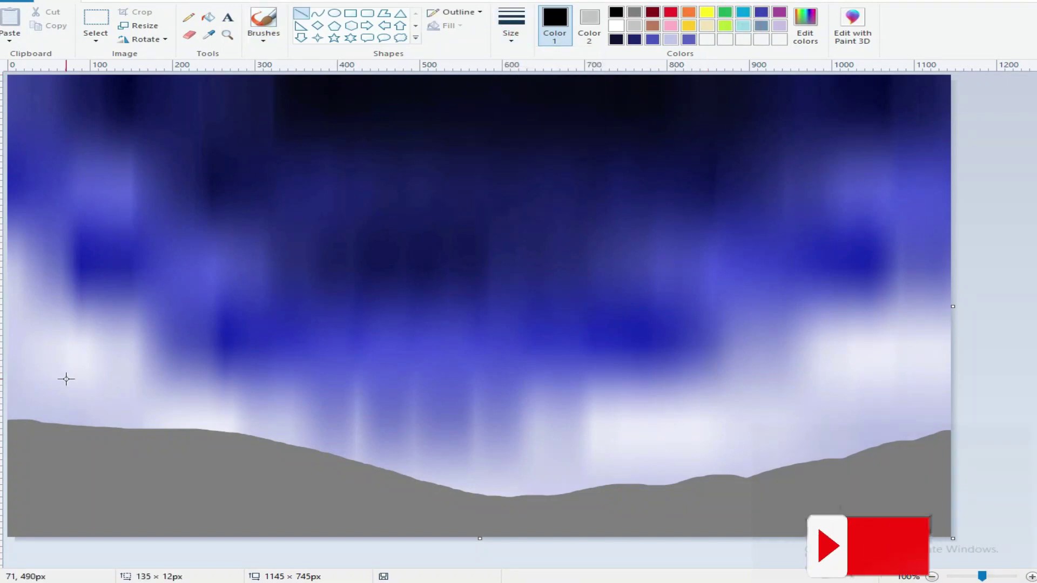
{"action": "left_click_drag", "start_coordinate": [68, 369], "coordinate": [69, 426]}
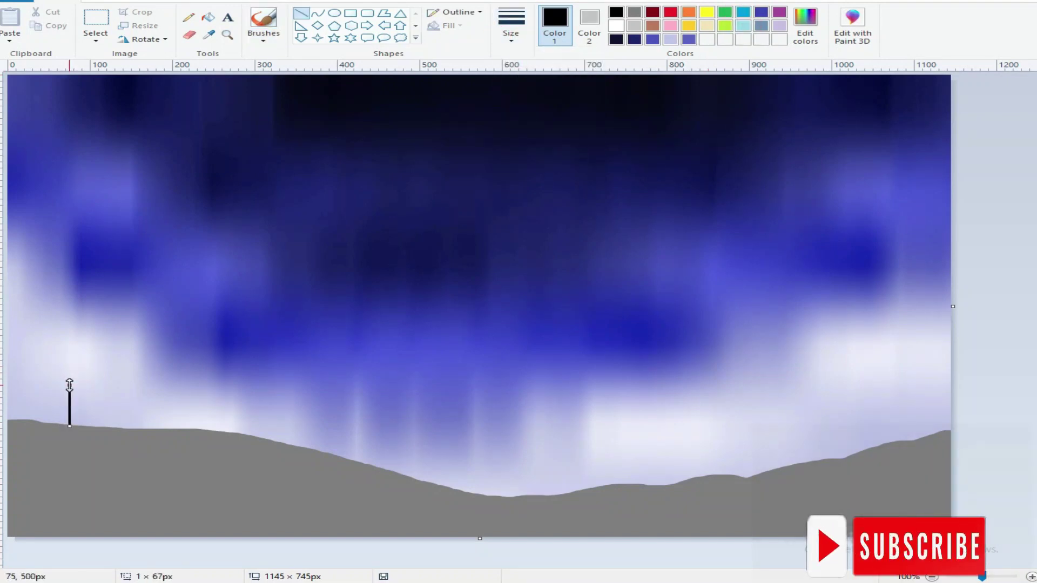
{"action": "left_click_drag", "start_coordinate": [68, 384], "coordinate": [164, 387]}
{"action": "left_click_drag", "start_coordinate": [164, 386], "coordinate": [164, 430]}
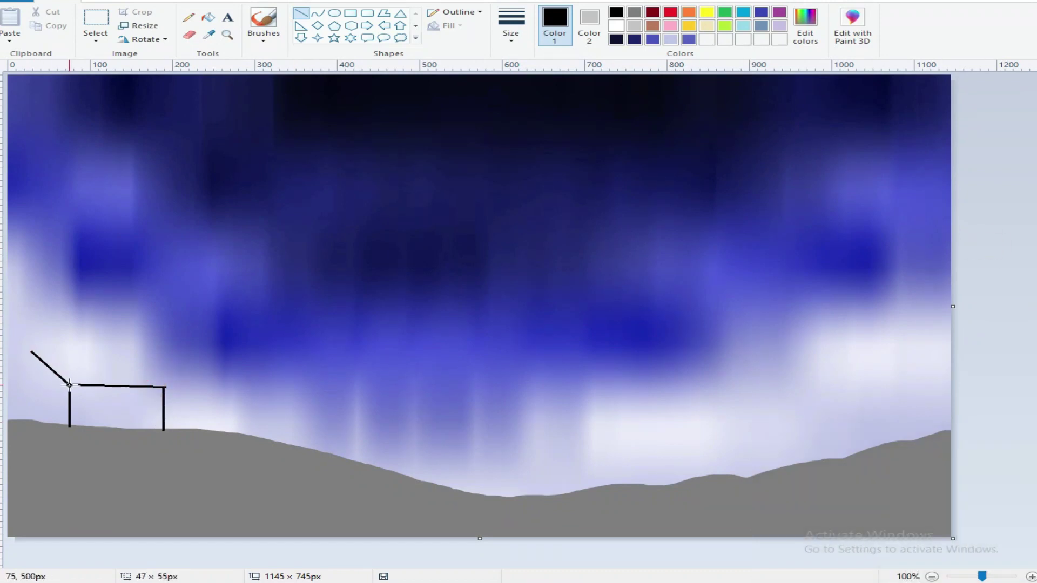
Outline the house's sloping roof and front gable with black lines
{"action": "mouse_move", "coordinate": [29, 352]}
{"action": "left_mouse_down"}
{"action": "mouse_move", "coordinate": [41, 356]}
{"action": "mouse_move", "coordinate": [4, 375]}
{"action": "mouse_move", "coordinate": [141, 360]}
{"action": "mouse_move", "coordinate": [171, 390]}
{"action": "left_mouse_up"}
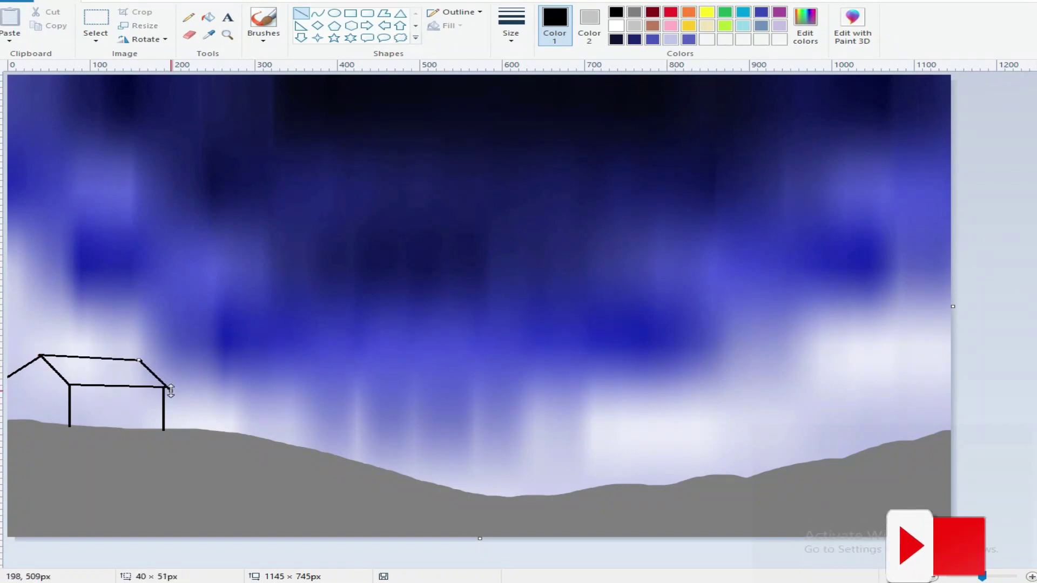
{"action": "left_click", "coordinate": [976, 250]}
{"action": "left_click_drag", "start_coordinate": [42, 358], "coordinate": [8, 377]}
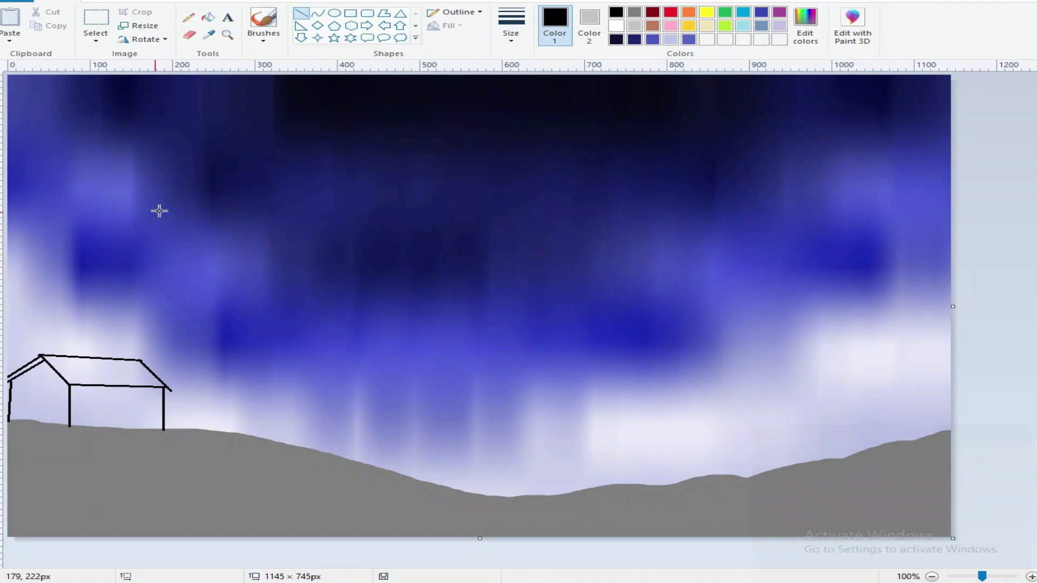
Cover the house's side wall with a brown filled rectangle about 110 × 69 px
{"action": "left_click", "coordinate": [652, 25]}
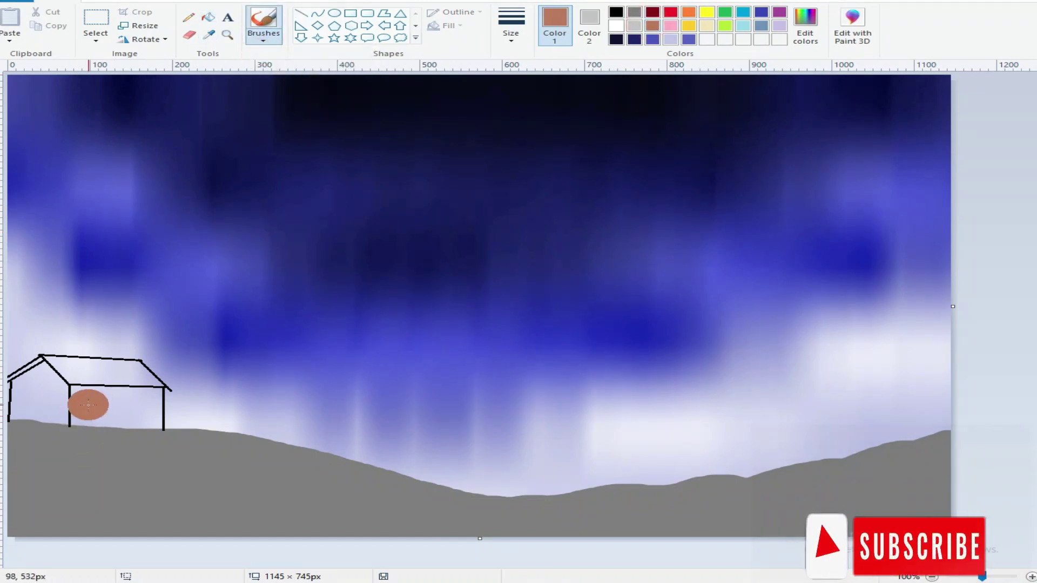
{"action": "left_click", "coordinate": [351, 12]}
{"action": "left_click", "coordinate": [589, 24]}
{"action": "left_click_drag", "start_coordinate": [70, 385], "coordinate": [162, 430]}
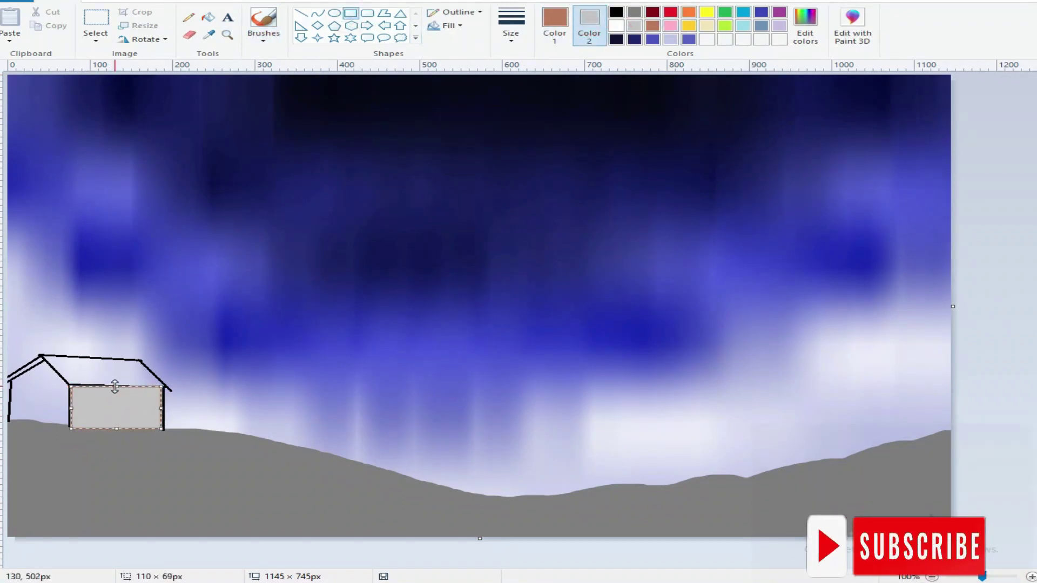
{"action": "left_click", "coordinate": [658, 28]}
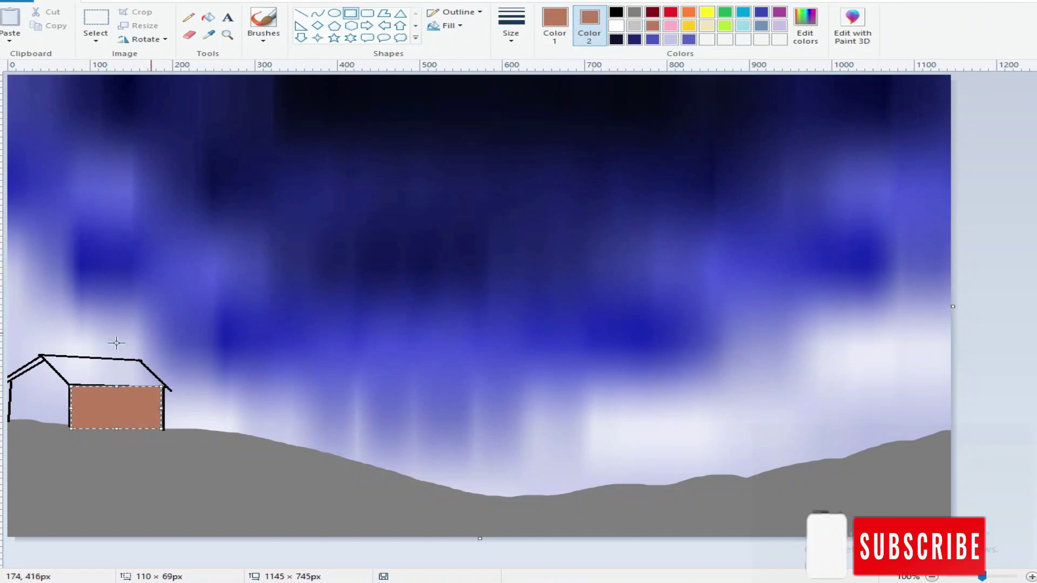
{"action": "left_click", "coordinate": [995, 157]}
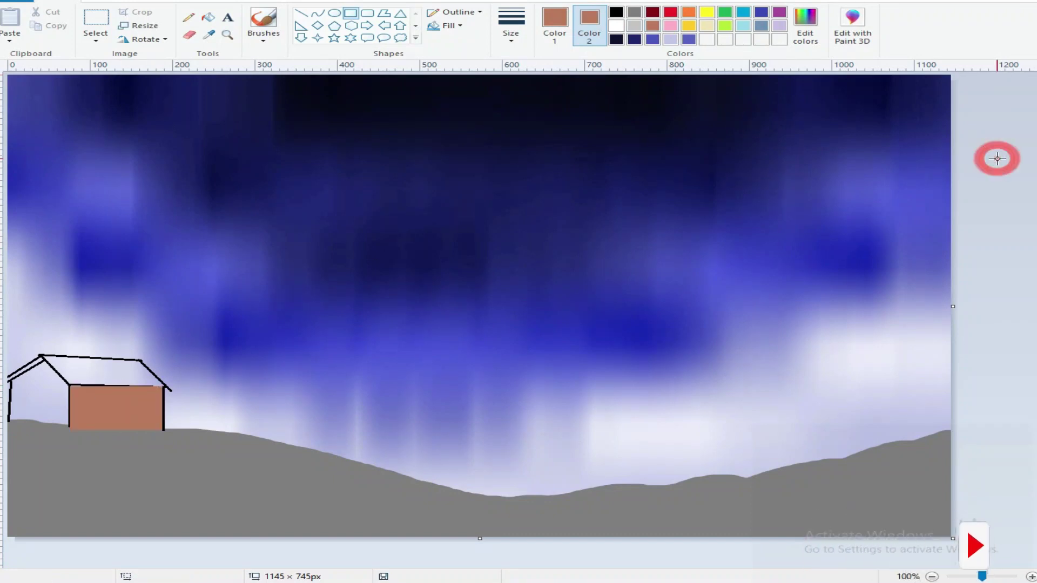
Define a darker brown and cover the house's front wall with a rectangle in that colour
{"action": "left_click", "coordinate": [805, 25]}
{"action": "left_click", "coordinate": [357, 366]}
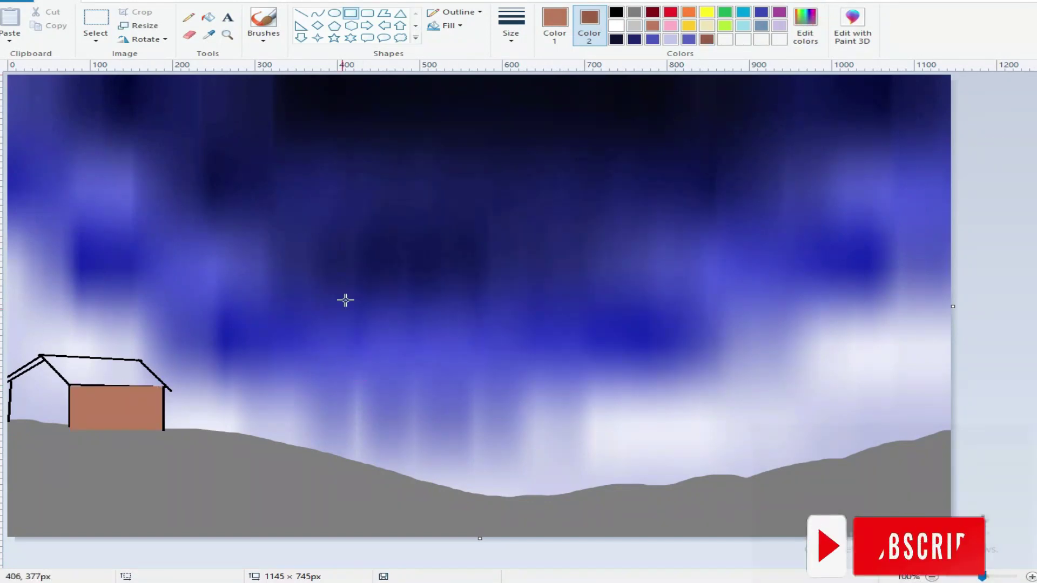
{"action": "left_click", "coordinate": [554, 24]}
{"action": "left_click", "coordinate": [707, 40]}
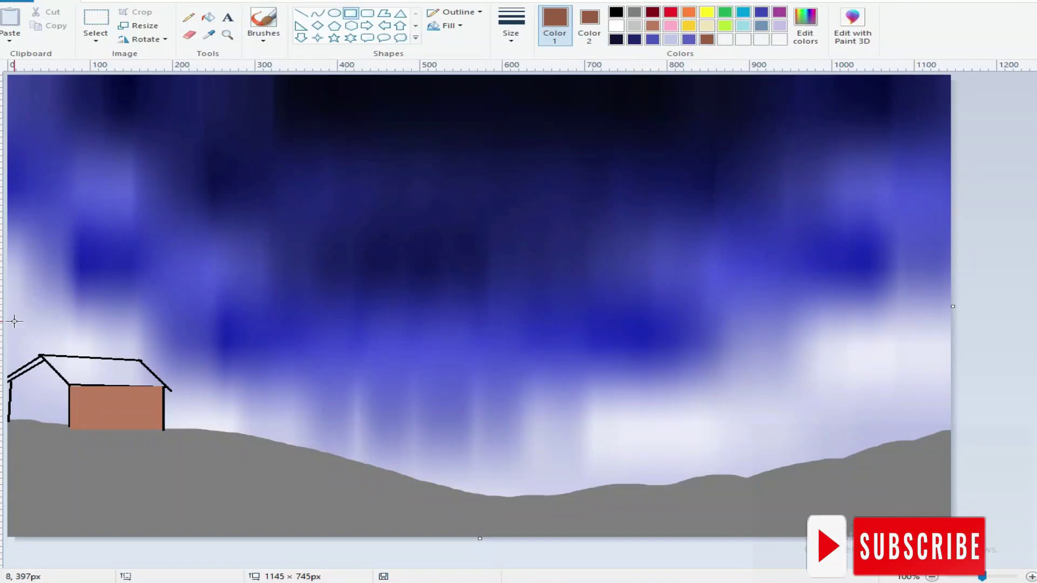
{"action": "left_click_drag", "start_coordinate": [8, 382], "coordinate": [67, 431]}
Place a dark brown triangle about 96 × 48 px as the gable above the front wall
{"action": "left_click_drag", "start_coordinate": [40, 382], "coordinate": [105, 388]}
{"action": "left_click", "coordinate": [231, 372]}
{"action": "mouse_move", "coordinate": [75, 373]}
{"action": "left_mouse_down"}
{"action": "mouse_move", "coordinate": [41, 374]}
{"action": "mouse_move", "coordinate": [36, 352]}
{"action": "mouse_move", "coordinate": [67, 369]}
{"action": "mouse_move", "coordinate": [10, 370]}
{"action": "mouse_move", "coordinate": [35, 371]}
{"action": "left_mouse_up"}
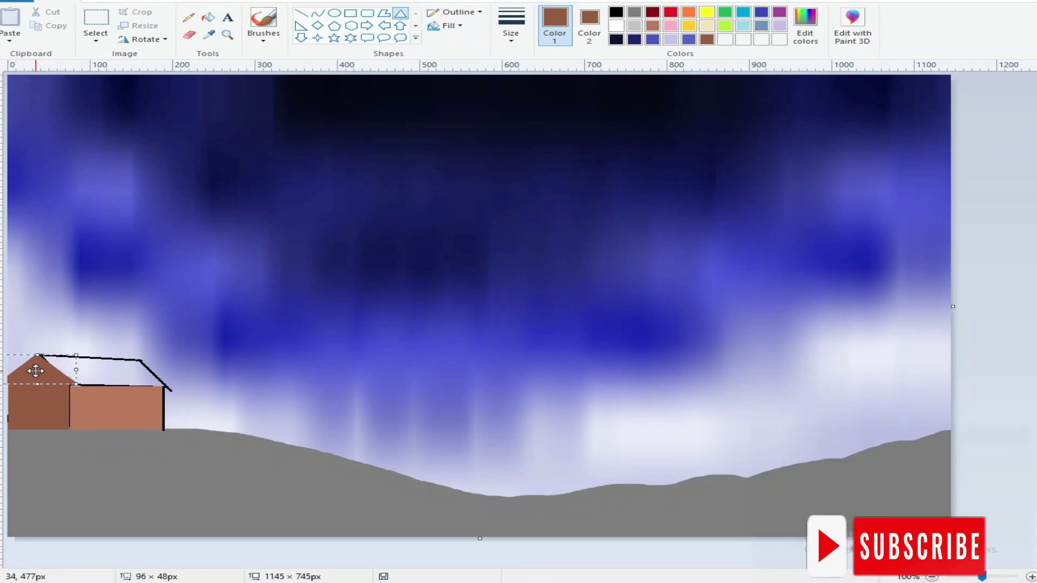
{"action": "left_click", "coordinate": [1000, 342]}
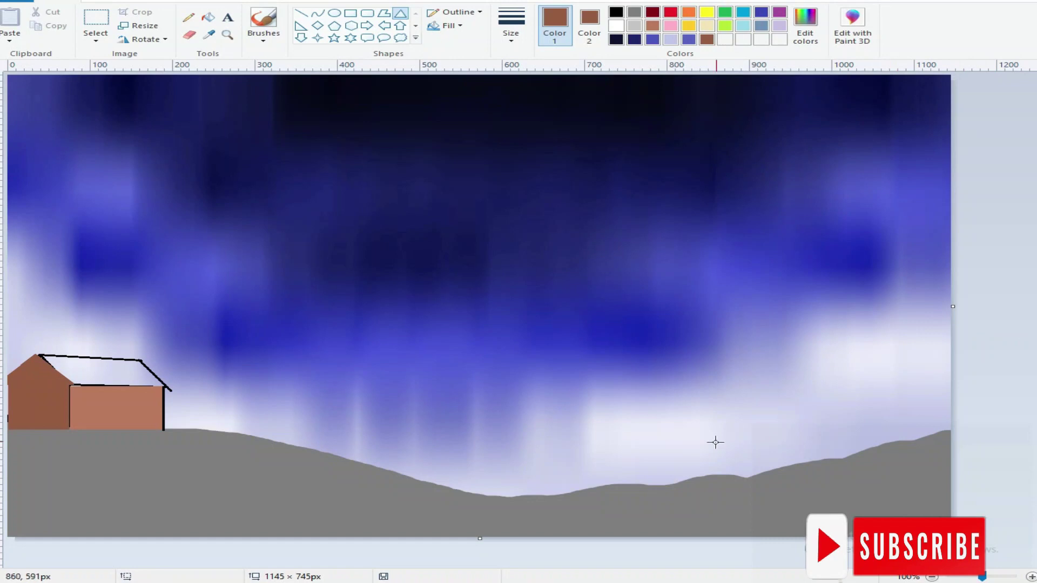
Paint a grey band along the roof's ridge with a smaller brush
{"action": "left_click", "coordinate": [638, 12]}
{"action": "left_click", "coordinate": [264, 33]}
{"action": "left_click", "coordinate": [265, 70]}
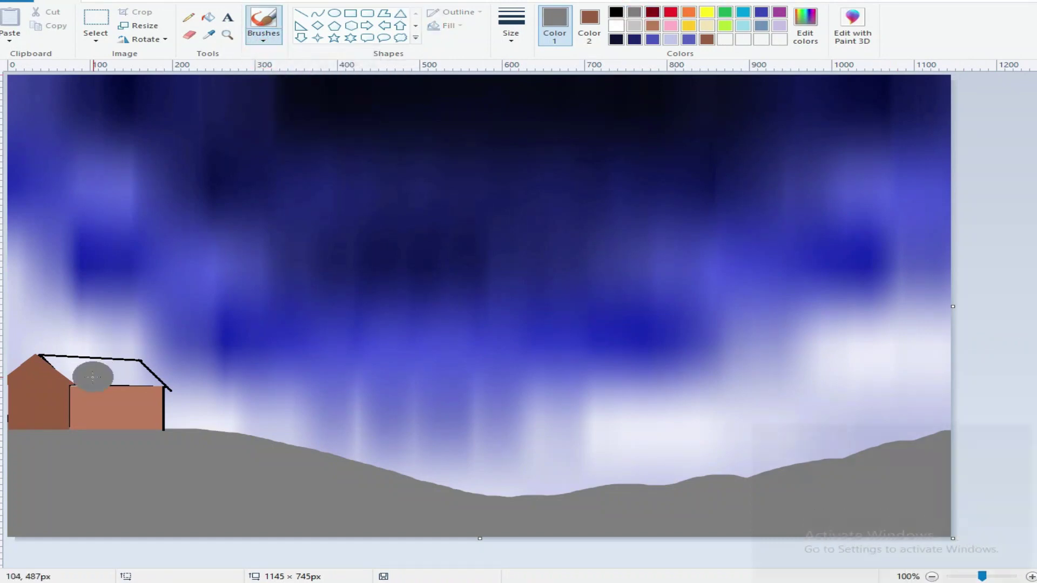
{"action": "left_click", "coordinate": [510, 34]}
{"action": "left_click", "coordinate": [529, 92]}
{"action": "left_click_drag", "start_coordinate": [45, 357], "coordinate": [134, 364]}
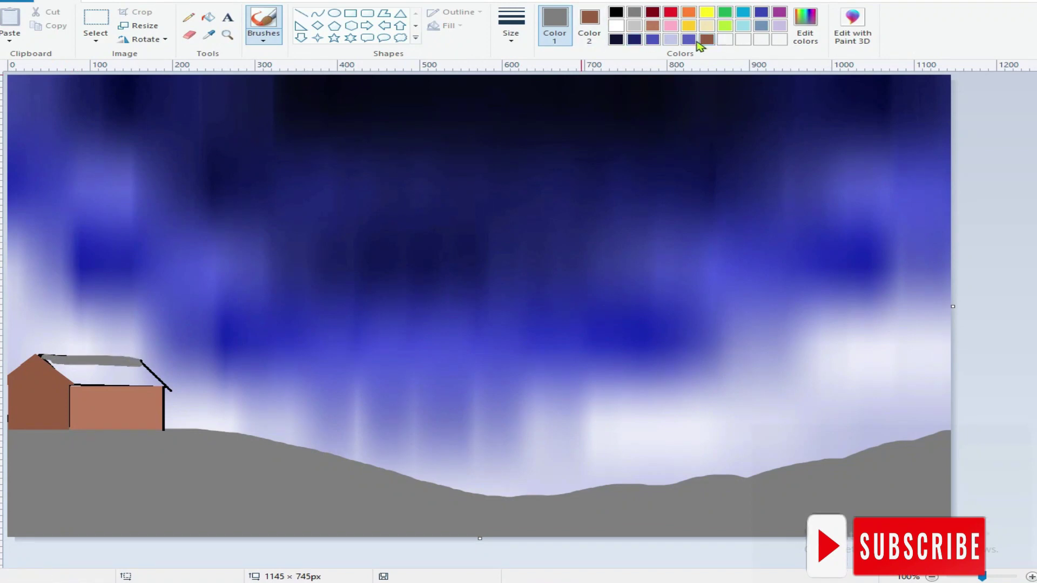
Paint the whole roof surface indigo, covering the grey band and the remaining gaps
{"action": "left_click", "coordinate": [654, 41]}
{"action": "mouse_move", "coordinate": [39, 356]}
{"action": "left_mouse_down"}
{"action": "mouse_move", "coordinate": [132, 362]}
{"action": "mouse_move", "coordinate": [153, 385]}
{"action": "left_mouse_up"}
{"action": "mouse_move", "coordinate": [81, 383]}
{"action": "left_mouse_down"}
{"action": "mouse_move", "coordinate": [46, 359]}
{"action": "mouse_move", "coordinate": [108, 365]}
{"action": "mouse_move", "coordinate": [60, 362]}
{"action": "mouse_move", "coordinate": [85, 367]}
{"action": "left_mouse_up"}
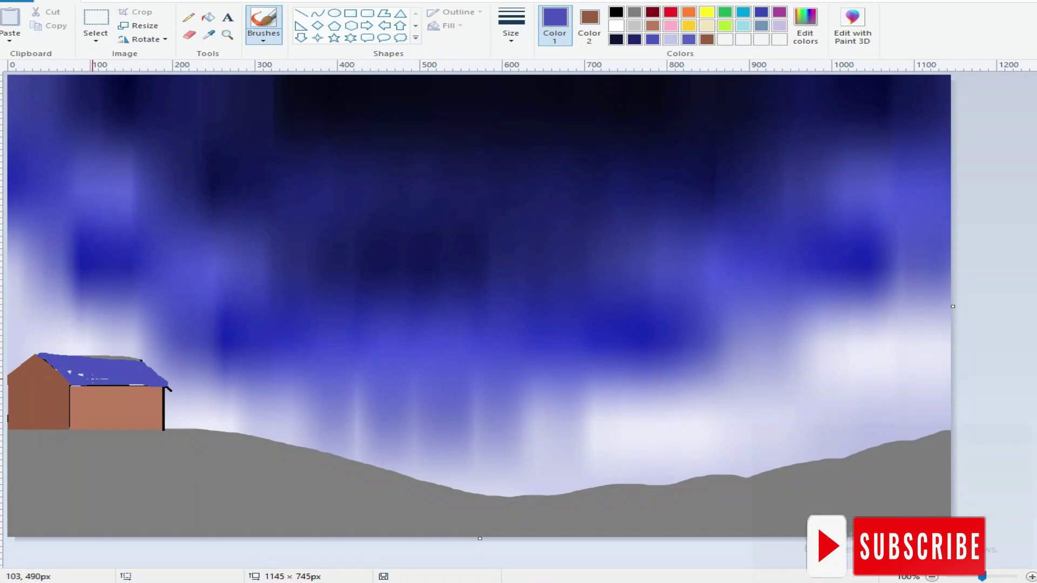
{"action": "mouse_move", "coordinate": [95, 383]}
{"action": "left_mouse_down"}
{"action": "mouse_move", "coordinate": [156, 385]}
{"action": "mouse_move", "coordinate": [88, 363]}
{"action": "mouse_move", "coordinate": [121, 358]}
{"action": "mouse_move", "coordinate": [71, 359]}
{"action": "left_mouse_up"}
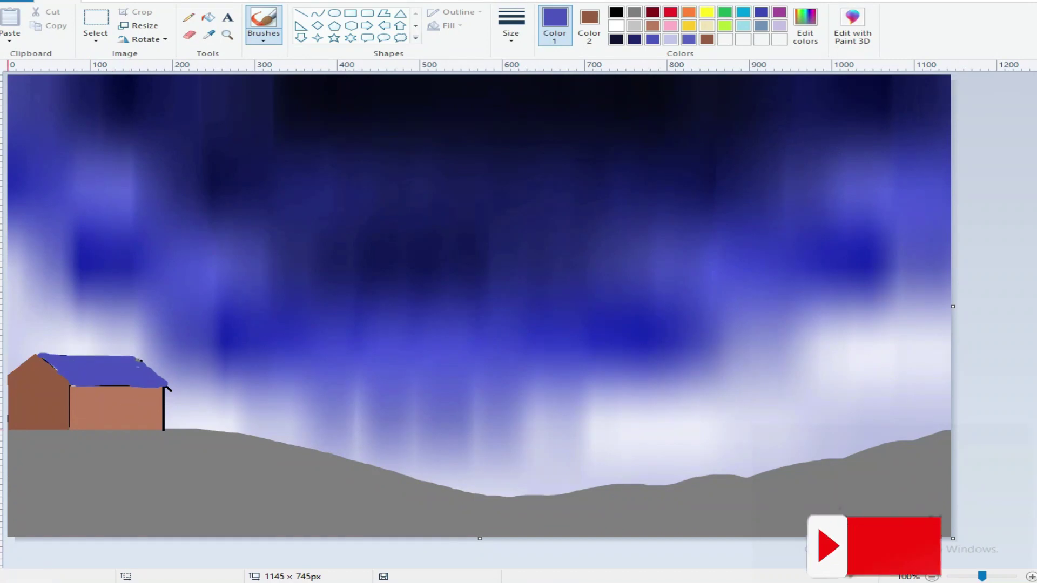
Straighten the roof's eave and sloping edges with lines in the thickest size, in indigo
{"action": "left_click", "coordinate": [301, 13]}
{"action": "left_click", "coordinate": [511, 24]}
{"action": "left_click", "coordinate": [544, 139]}
{"action": "left_click_drag", "start_coordinate": [71, 387], "coordinate": [173, 388]}
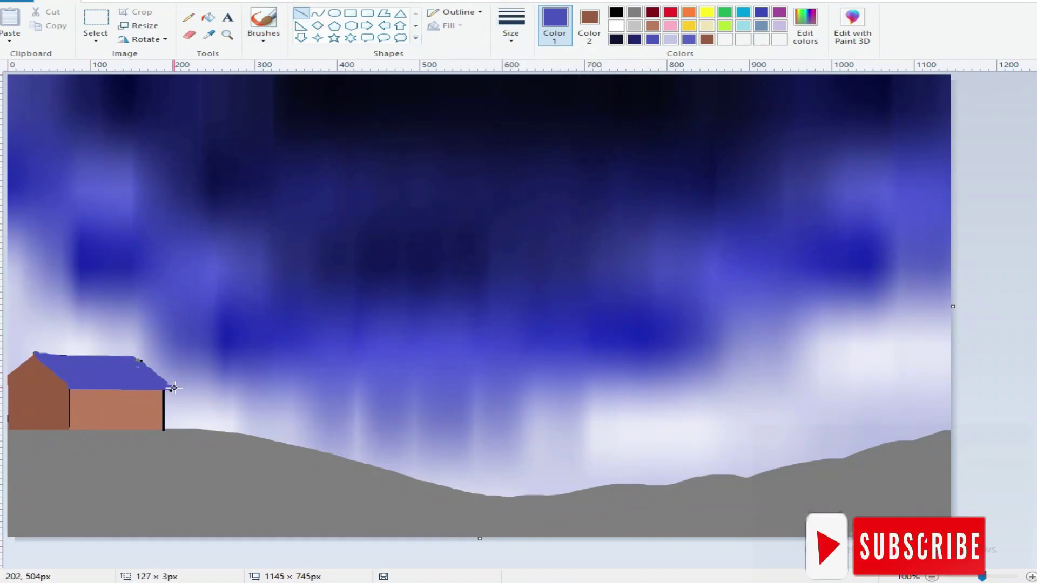
{"action": "left_click_drag", "start_coordinate": [135, 357], "coordinate": [174, 390]}
{"action": "mouse_move", "coordinate": [35, 354]}
{"action": "left_mouse_down"}
{"action": "mouse_move", "coordinate": [135, 356]}
{"action": "mouse_move", "coordinate": [24, 362]}
{"action": "mouse_move", "coordinate": [4, 378]}
{"action": "left_mouse_up"}
Paint the ground dark green over the grey hills, up to the base of the house
{"action": "left_click", "coordinate": [616, 12]}
{"action": "left_click", "coordinate": [589, 22]}
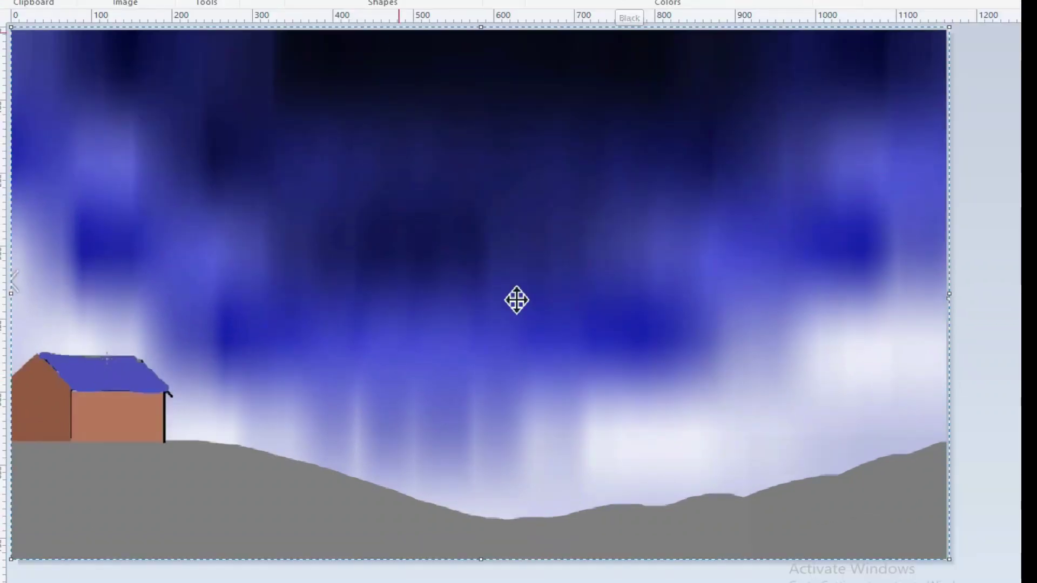
{"action": "left_click", "coordinate": [264, 26]}
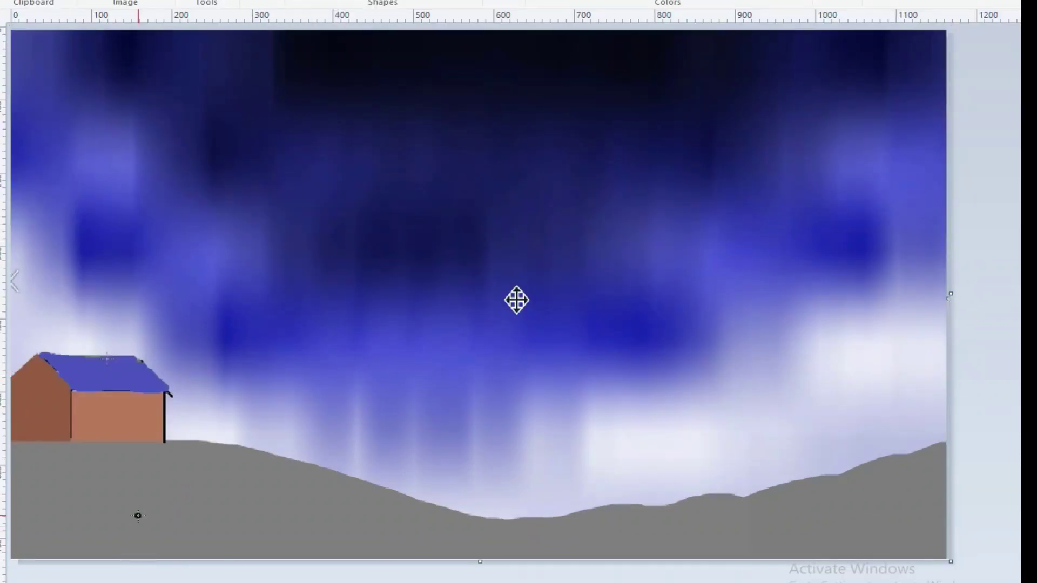
{"action": "mouse_move", "coordinate": [138, 515]}
{"action": "left_mouse_down"}
{"action": "mouse_move", "coordinate": [60, 503]}
{"action": "mouse_move", "coordinate": [21, 464]}
{"action": "mouse_move", "coordinate": [87, 467]}
{"action": "mouse_move", "coordinate": [12, 460]}
{"action": "mouse_move", "coordinate": [204, 460]}
{"action": "mouse_move", "coordinate": [277, 475]}
{"action": "mouse_move", "coordinate": [59, 476]}
{"action": "mouse_move", "coordinate": [206, 547]}
{"action": "mouse_move", "coordinate": [164, 525]}
{"action": "mouse_move", "coordinate": [266, 513]}
{"action": "mouse_move", "coordinate": [307, 498]}
{"action": "mouse_move", "coordinate": [318, 483]}
{"action": "mouse_move", "coordinate": [458, 522]}
{"action": "mouse_move", "coordinate": [417, 534]}
{"action": "mouse_move", "coordinate": [552, 555]}
{"action": "mouse_move", "coordinate": [754, 562]}
{"action": "mouse_move", "coordinate": [991, 548]}
{"action": "mouse_move", "coordinate": [903, 501]}
{"action": "mouse_move", "coordinate": [879, 526]}
{"action": "mouse_move", "coordinate": [545, 533]}
{"action": "mouse_move", "coordinate": [788, 507]}
{"action": "mouse_move", "coordinate": [909, 477]}
{"action": "mouse_move", "coordinate": [803, 479]}
{"action": "mouse_move", "coordinate": [535, 519]}
{"action": "mouse_move", "coordinate": [908, 473]}
{"action": "mouse_move", "coordinate": [951, 442]}
{"action": "mouse_move", "coordinate": [907, 483]}
{"action": "left_mouse_up"}
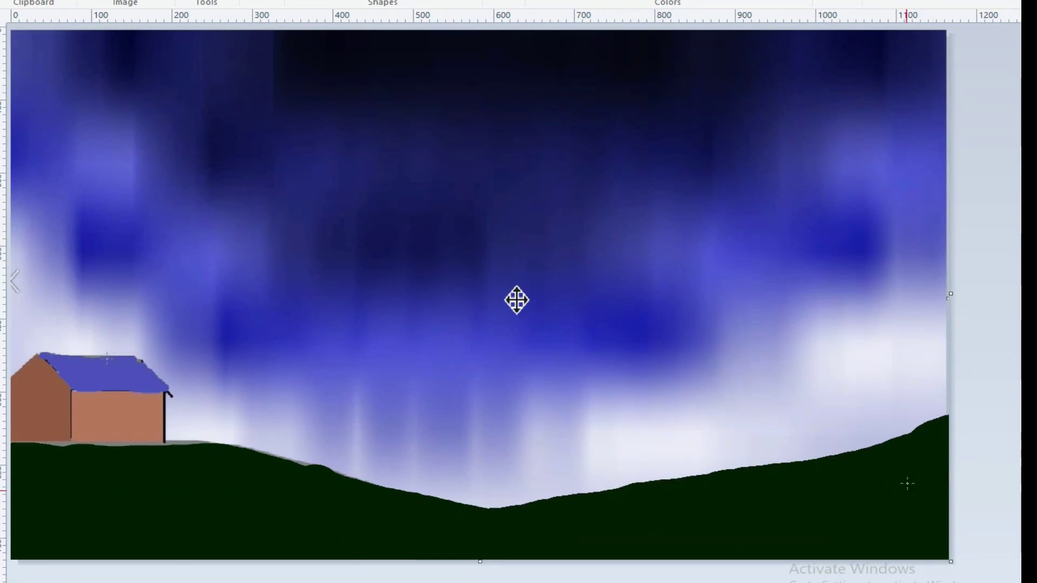
{"action": "left_click_drag", "start_coordinate": [79, 456], "coordinate": [198, 442]}
Try to draw thin slanted lines down the roof's slope
{"action": "left_click", "coordinate": [338, 74]}
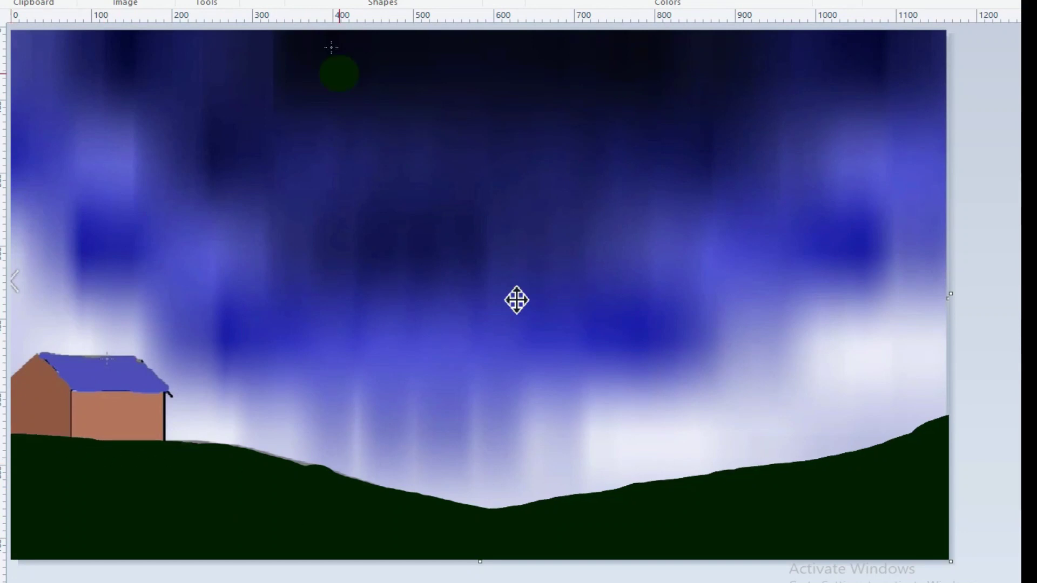
{"action": "left_click", "coordinate": [503, 3]}
{"action": "left_click", "coordinate": [529, 39]}
{"action": "mouse_move", "coordinate": [43, 356]}
{"action": "left_mouse_down"}
{"action": "mouse_move", "coordinate": [73, 391]}
{"action": "mouse_move", "coordinate": [99, 388]}
{"action": "left_mouse_up"}
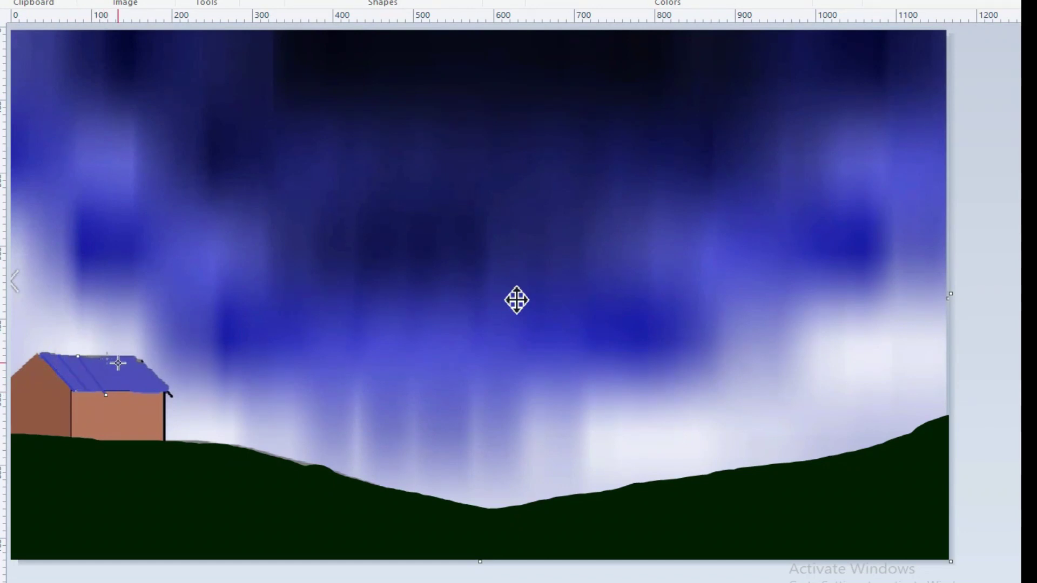
{"action": "left_click_drag", "start_coordinate": [96, 358], "coordinate": [119, 392]}
Define a dark navy colour and draw parallel slanted lines down the roof, starting from the gable side
{"action": "left_click", "coordinate": [800, 2]}
{"action": "left_click", "coordinate": [675, 273]}
{"action": "left_click", "coordinate": [359, 370]}
{"action": "left_click_drag", "start_coordinate": [70, 383], "coordinate": [79, 395]}
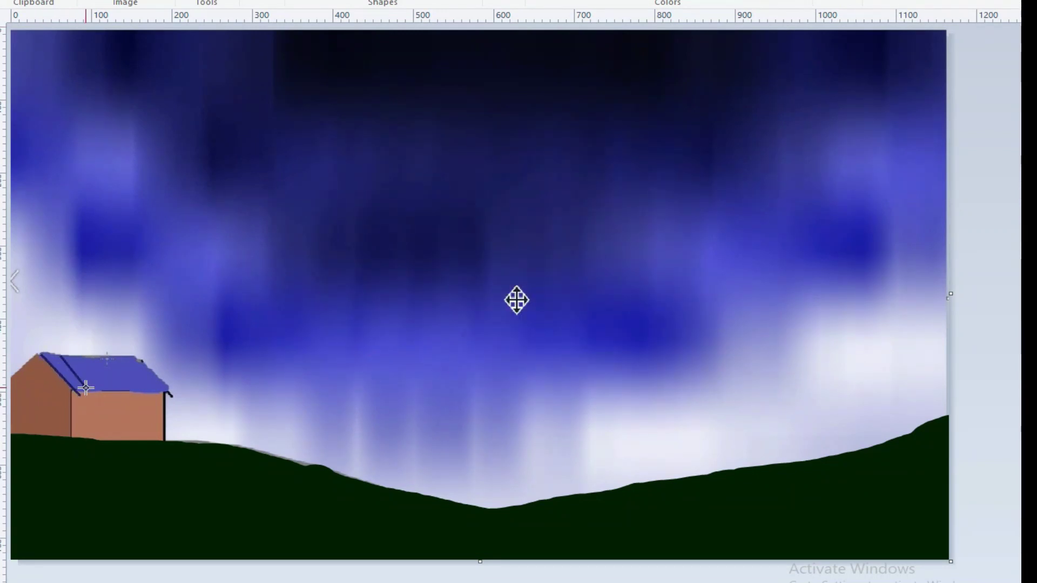
{"action": "left_click_drag", "start_coordinate": [80, 357], "coordinate": [119, 396]}
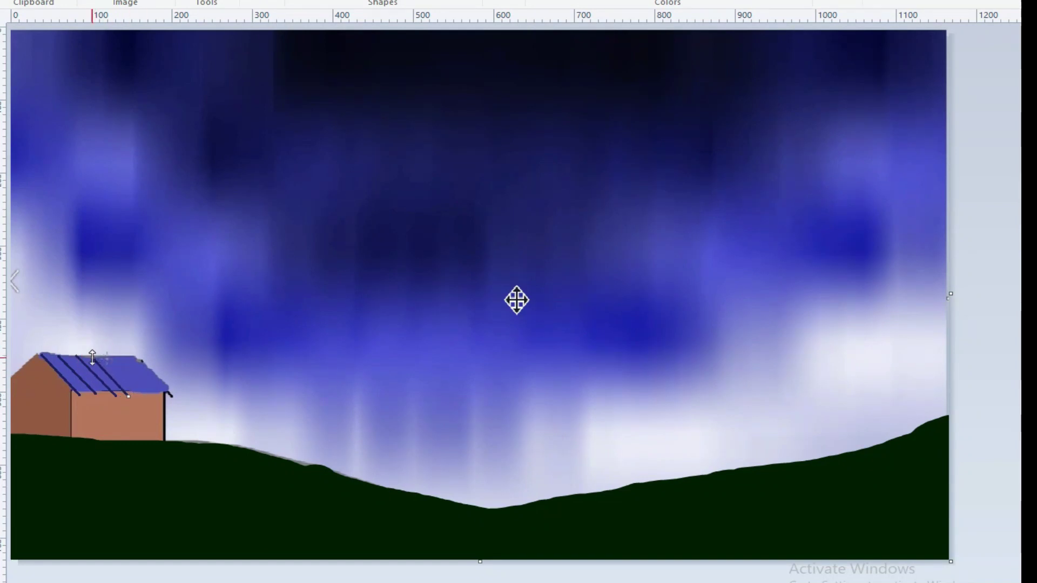
Continue the slanted navy lines to the roof's far edge and add navy lines along the gable's front slope
{"action": "left_click_drag", "start_coordinate": [120, 356], "coordinate": [155, 394]}
{"action": "left_click_drag", "start_coordinate": [139, 356], "coordinate": [174, 395]}
{"action": "left_click_drag", "start_coordinate": [40, 354], "coordinate": [7, 378]}
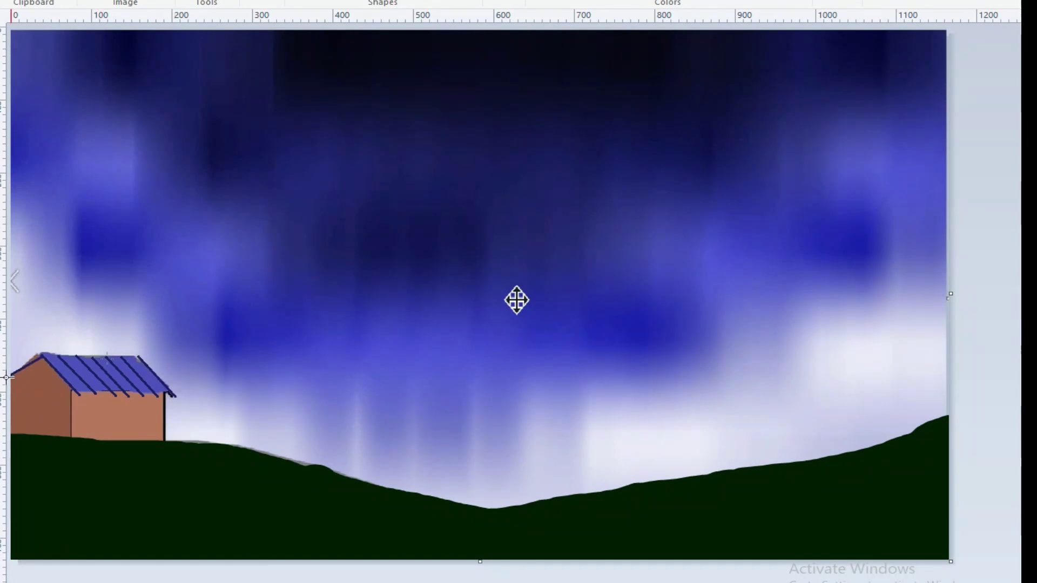
{"action": "left_click", "coordinate": [117, 361]}
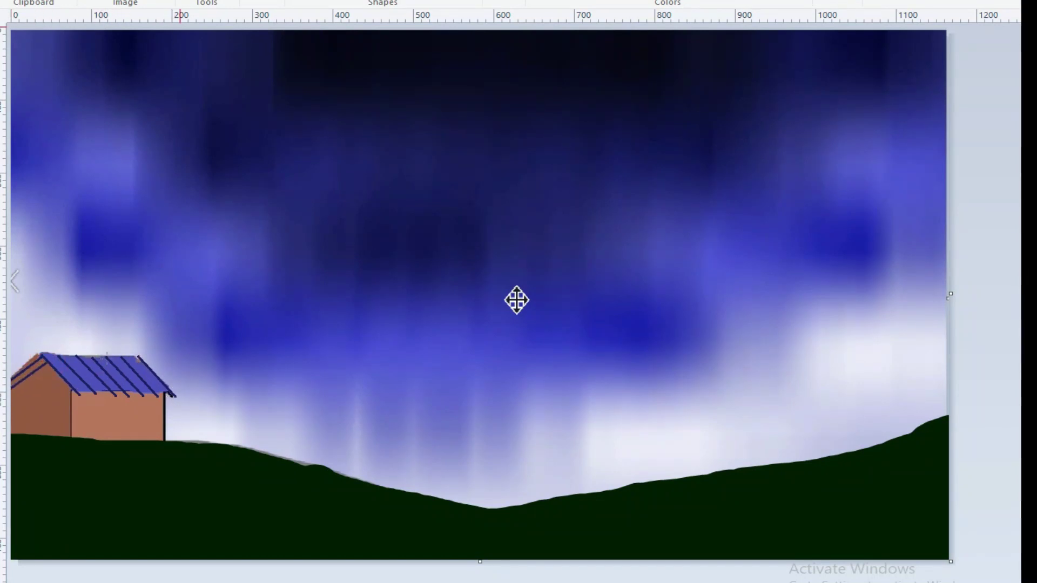
Fill the gable's front roof slope with blue and paint a black horizontal window on the long side wall
{"action": "left_click", "coordinate": [24, 369]}
{"action": "left_click", "coordinate": [261, 2]}
{"action": "left_click", "coordinate": [263, 11]}
{"action": "left_click", "coordinate": [504, 1]}
{"action": "left_click", "coordinate": [505, 71]}
{"action": "left_click", "coordinate": [503, 1]}
{"action": "left_click", "coordinate": [542, 125]}
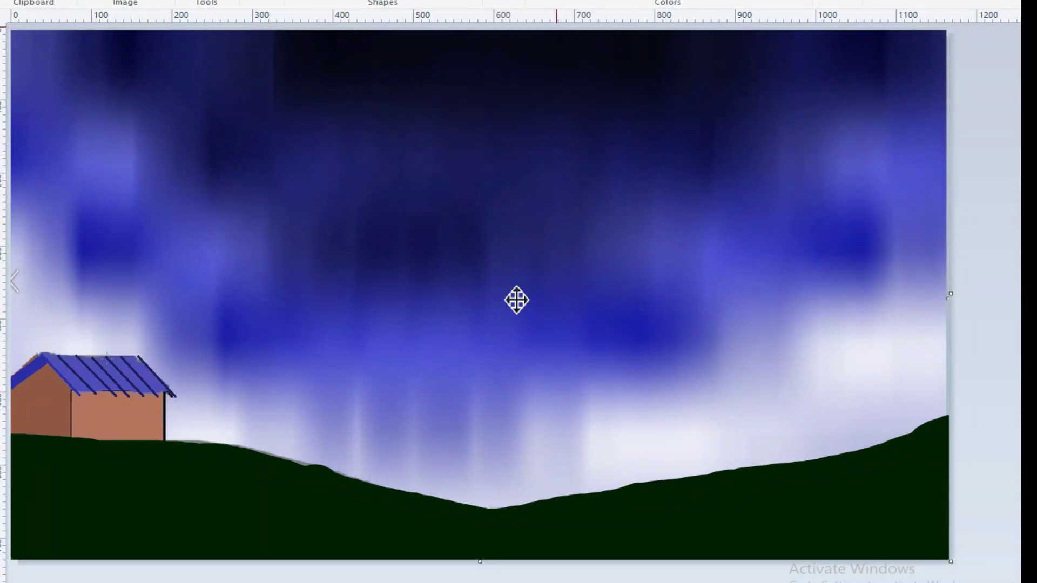
{"action": "mouse_move", "coordinate": [97, 405]}
{"action": "left_mouse_down"}
{"action": "mouse_move", "coordinate": [130, 418]}
{"action": "mouse_move", "coordinate": [121, 418]}
{"action": "left_mouse_up"}
Paint a black door on the gable wall and a thick black line along the roof's lower edge
{"action": "left_click", "coordinate": [446, 0]}
{"action": "left_click", "coordinate": [469, 5]}
{"action": "left_click_drag", "start_coordinate": [30, 402], "coordinate": [52, 438]}
{"action": "left_click", "coordinate": [264, 463]}
{"action": "left_click_drag", "start_coordinate": [80, 392], "coordinate": [172, 397]}
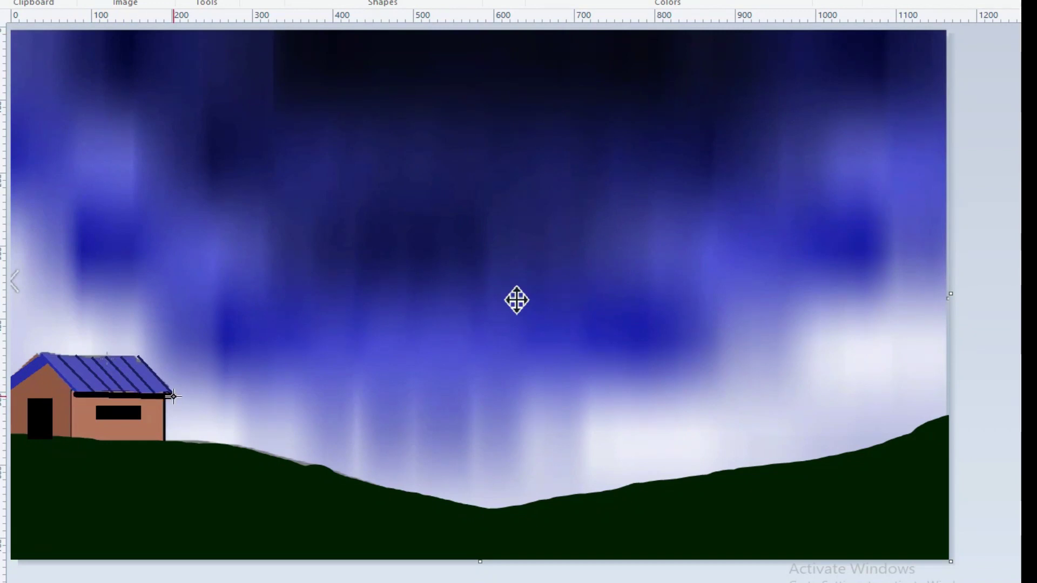
Outline the roof in black along its eave, slanted gable edge and ridge
{"action": "left_click", "coordinate": [503, 2]}
{"action": "left_click", "coordinate": [527, 38]}
{"action": "left_click", "coordinate": [328, 481]}
{"action": "left_click_drag", "start_coordinate": [79, 393], "coordinate": [93, 393]}
{"action": "left_click_drag", "start_coordinate": [46, 355], "coordinate": [75, 395]}
{"action": "left_click_drag", "start_coordinate": [37, 354], "coordinate": [111, 356]}
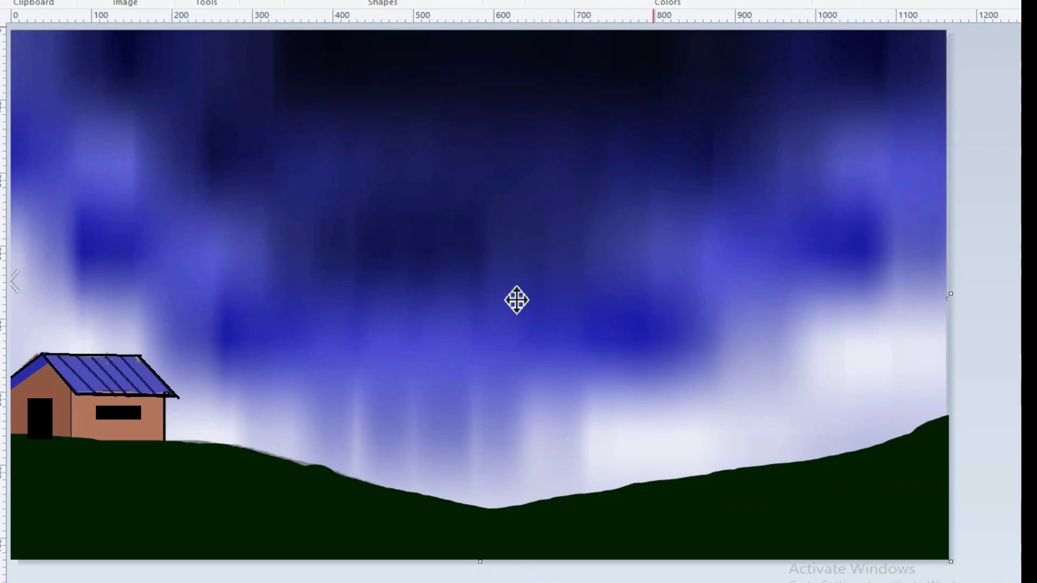
Scribble thin, roughly horizontal black strokes across the whole dark green ground as grass texture
{"action": "mouse_move", "coordinate": [70, 469]}
{"action": "left_mouse_down"}
{"action": "mouse_move", "coordinate": [137, 449]}
{"action": "mouse_move", "coordinate": [245, 449]}
{"action": "mouse_move", "coordinate": [215, 462]}
{"action": "left_mouse_up"}
{"action": "left_click_drag", "start_coordinate": [64, 462], "coordinate": [73, 534]}
{"action": "mouse_move", "coordinate": [268, 476]}
{"action": "left_mouse_down"}
{"action": "mouse_move", "coordinate": [603, 541]}
{"action": "mouse_move", "coordinate": [899, 528]}
{"action": "mouse_move", "coordinate": [736, 553]}
{"action": "mouse_move", "coordinate": [893, 506]}
{"action": "mouse_move", "coordinate": [759, 485]}
{"action": "mouse_move", "coordinate": [1006, 450]}
{"action": "mouse_move", "coordinate": [660, 509]}
{"action": "left_mouse_up"}
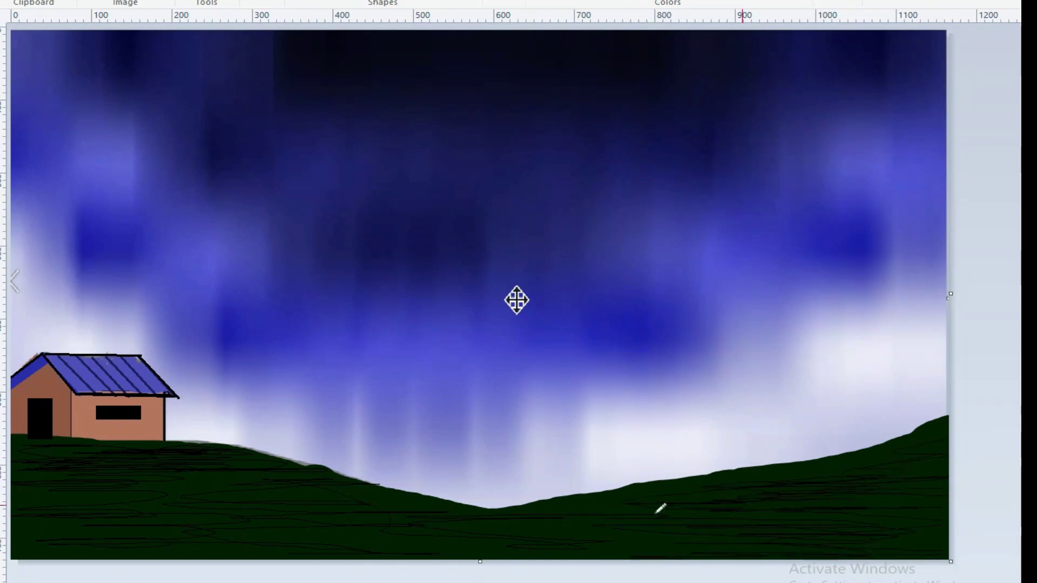
{"action": "left_click_drag", "start_coordinate": [133, 492], "coordinate": [115, 481]}
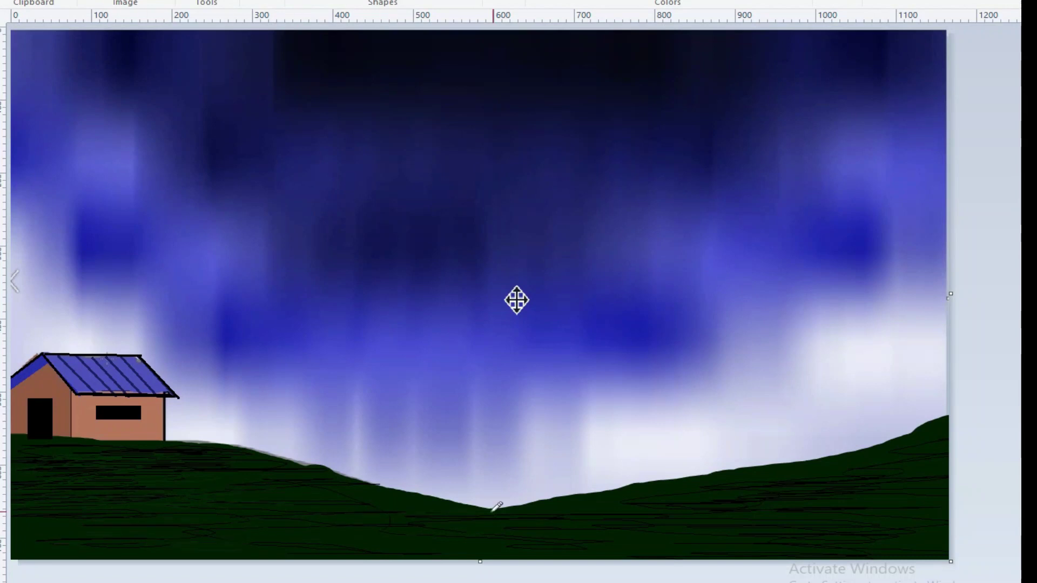
{"action": "left_click", "coordinate": [946, 474]}
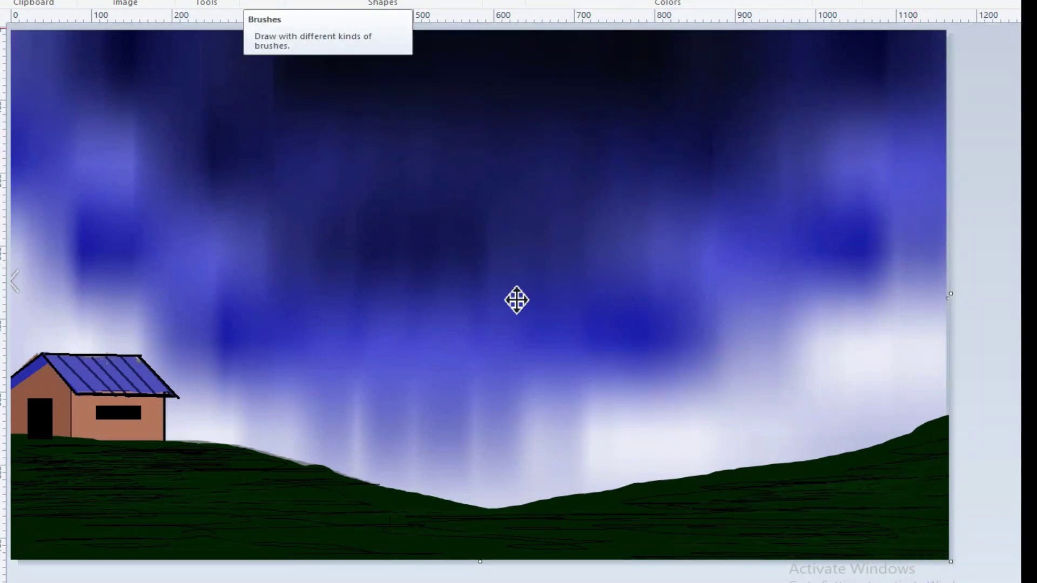
Paint a small blue patch in the middle of the sky
{"action": "left_click", "coordinate": [525, 322]}
{"action": "mouse_move", "coordinate": [525, 295]}
{"action": "left_mouse_down"}
{"action": "mouse_move", "coordinate": [508, 303]}
{"action": "mouse_move", "coordinate": [526, 297]}
{"action": "left_mouse_up"}
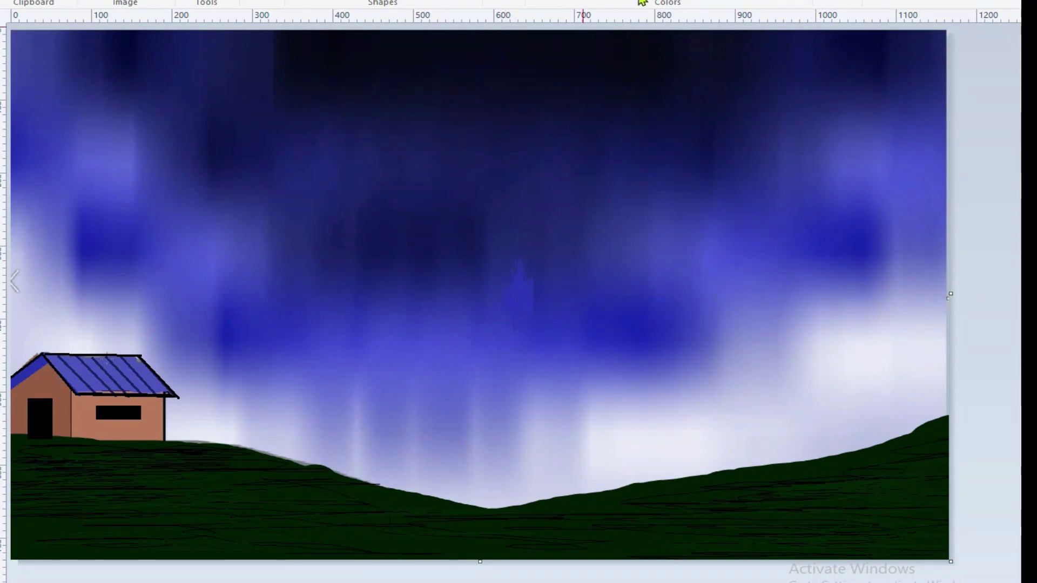
{"action": "mouse_move", "coordinate": [172, 535]}
{"action": "left_mouse_down"}
{"action": "mouse_move", "coordinate": [82, 542]}
{"action": "mouse_move", "coordinate": [36, 520]}
{"action": "left_mouse_up"}
{"action": "key", "text": "ctrl+z"}
{"action": "left_click", "coordinate": [794, 1]}
{"action": "left_click", "coordinate": [674, 273]}
{"action": "key", "text": "Return"}
{"action": "key", "text": "ctrl+z"}
Adjust the green's brightness and scribble green grass strokes across the entire ground
{"action": "left_click", "coordinate": [772, 5]}
{"action": "left_click", "coordinate": [670, 279]}
{"action": "key", "text": "Return"}
{"action": "mouse_move", "coordinate": [111, 528]}
{"action": "left_mouse_down"}
{"action": "mouse_move", "coordinate": [254, 551]}
{"action": "mouse_move", "coordinate": [966, 543]}
{"action": "mouse_move", "coordinate": [629, 514]}
{"action": "mouse_move", "coordinate": [643, 491]}
{"action": "mouse_move", "coordinate": [951, 430]}
{"action": "mouse_move", "coordinate": [918, 449]}
{"action": "left_mouse_up"}
{"action": "mouse_move", "coordinate": [129, 476]}
{"action": "left_mouse_down"}
{"action": "mouse_move", "coordinate": [102, 448]}
{"action": "mouse_move", "coordinate": [192, 493]}
{"action": "mouse_move", "coordinate": [248, 488]}
{"action": "mouse_move", "coordinate": [578, 533]}
{"action": "mouse_move", "coordinate": [747, 486]}
{"action": "mouse_move", "coordinate": [795, 495]}
{"action": "mouse_move", "coordinate": [733, 528]}
{"action": "mouse_move", "coordinate": [232, 526]}
{"action": "mouse_move", "coordinate": [212, 469]}
{"action": "mouse_move", "coordinate": [127, 527]}
{"action": "mouse_move", "coordinate": [65, 440]}
{"action": "mouse_move", "coordinate": [67, 526]}
{"action": "mouse_move", "coordinate": [565, 512]}
{"action": "mouse_move", "coordinate": [689, 490]}
{"action": "mouse_move", "coordinate": [928, 483]}
{"action": "mouse_move", "coordinate": [903, 494]}
{"action": "mouse_move", "coordinate": [890, 535]}
{"action": "left_mouse_up"}
Draw a large oval moon in the dark upper sky and paint it solid white
{"action": "left_click_drag", "start_coordinate": [406, 166], "coordinate": [516, 247]}
{"action": "left_click_drag", "start_coordinate": [471, 216], "coordinate": [458, 107]}
{"action": "left_click_drag", "start_coordinate": [502, 146], "coordinate": [534, 173]}
{"action": "left_click_drag", "start_coordinate": [464, 110], "coordinate": [431, 110]}
Draw a bare black tree with forked branches rising behind the house's gable
{"action": "left_click", "coordinate": [976, 124]}
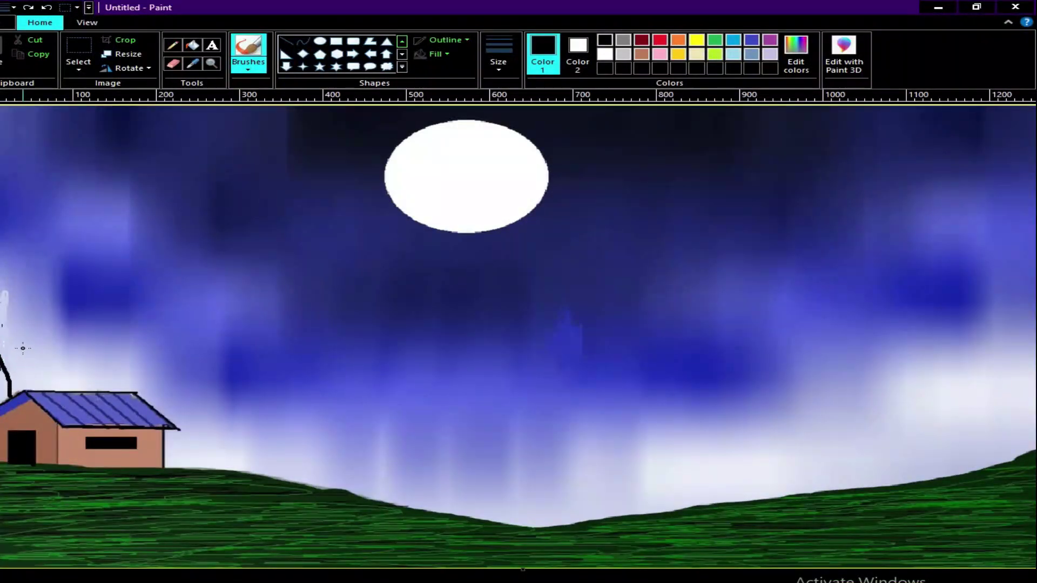
{"action": "left_click_drag", "start_coordinate": [23, 348], "coordinate": [12, 373]}
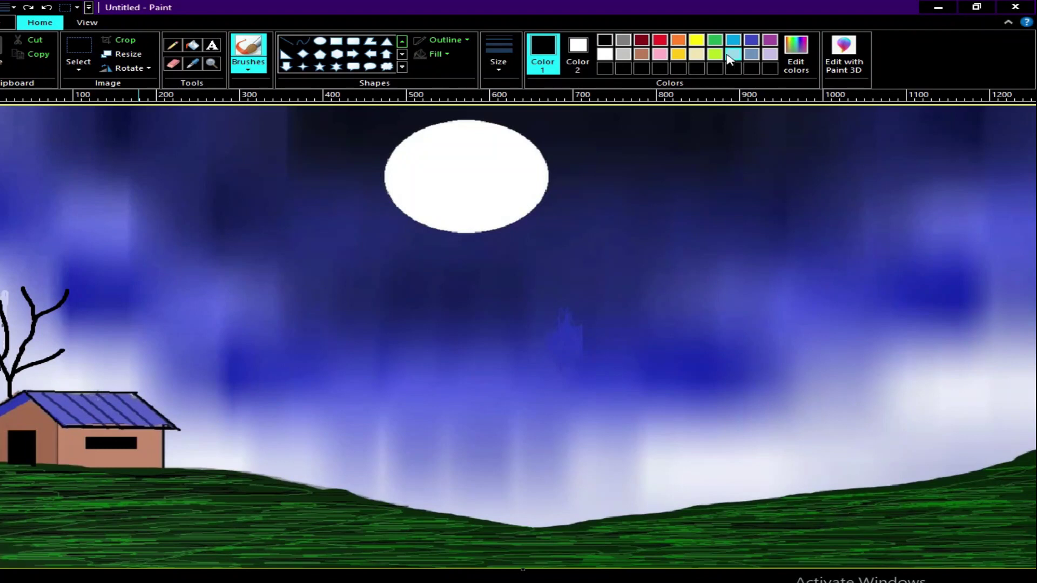
Define a dark olive drawing colour with red 43, green 43 and blue 0
{"action": "left_click", "coordinate": [717, 53]}
{"action": "left_click", "coordinate": [798, 64]}
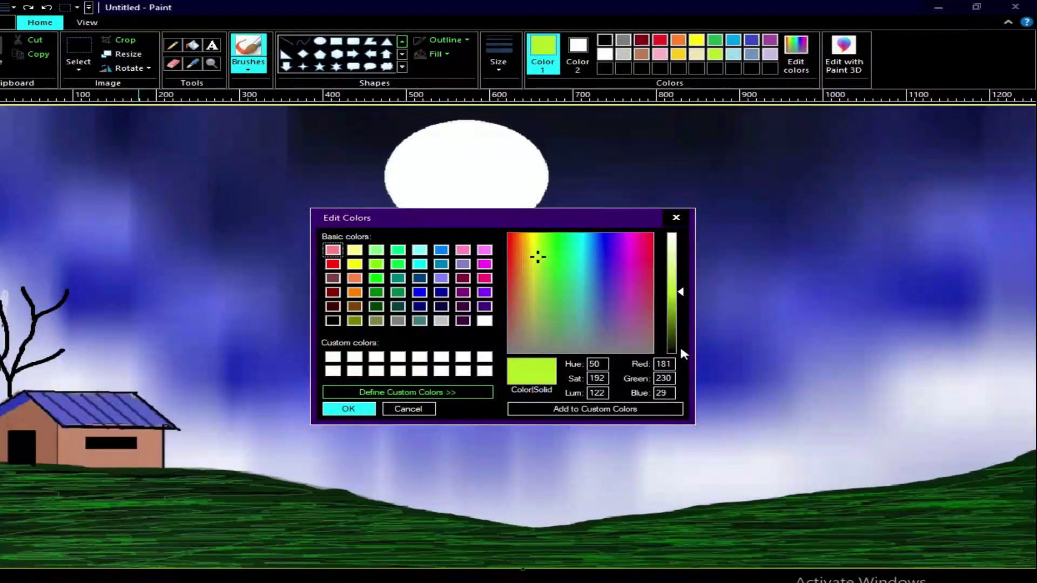
{"action": "left_click", "coordinate": [673, 337]}
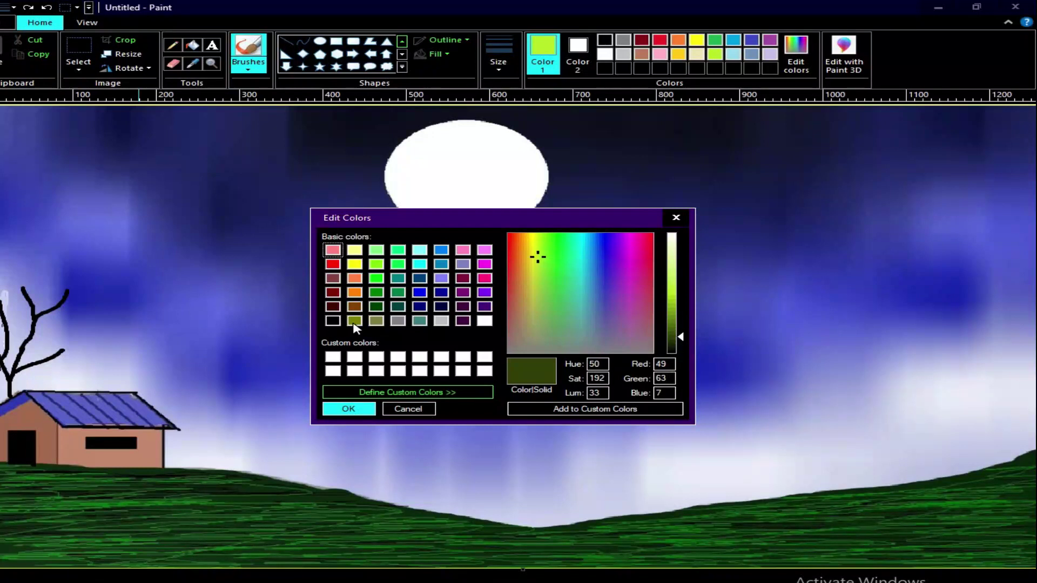
{"action": "left_click", "coordinate": [354, 322]}
{"action": "left_click", "coordinate": [673, 349]}
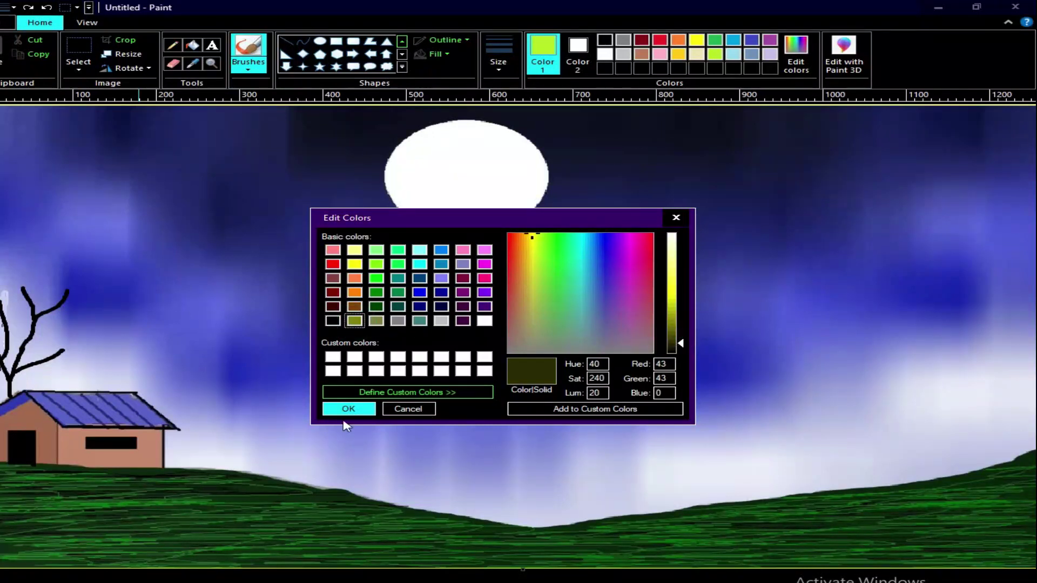
{"action": "left_click", "coordinate": [348, 409]}
Set the brush to the second-thinnest size and dab olive leaf clusters on the upper branch tips and the lower branch
{"action": "left_click", "coordinate": [248, 70]}
{"action": "left_click", "coordinate": [285, 109]}
{"action": "left_click", "coordinate": [498, 62]}
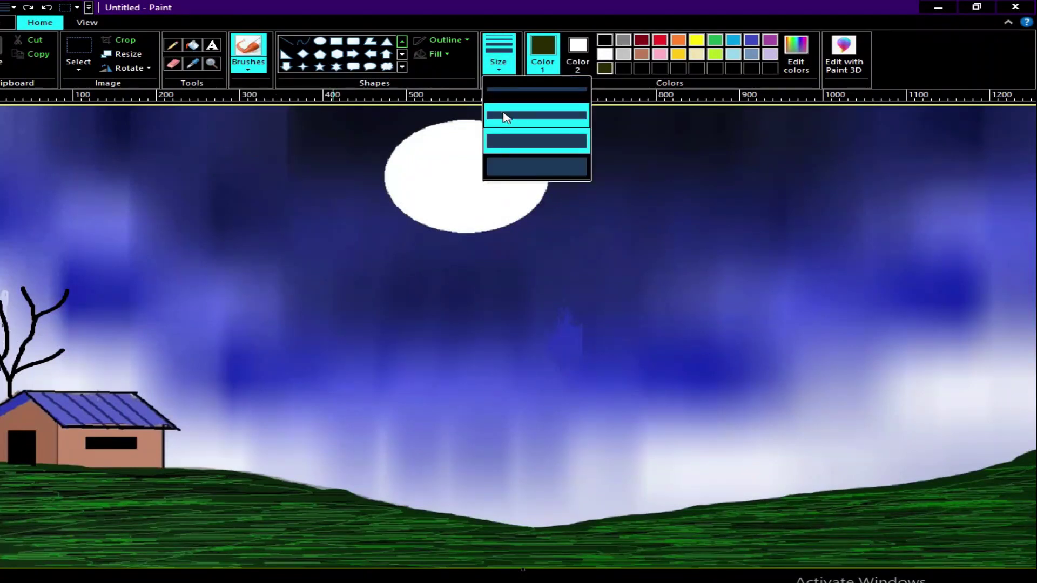
{"action": "left_click", "coordinate": [504, 114]}
{"action": "mouse_move", "coordinate": [73, 283]}
{"action": "left_mouse_down"}
{"action": "mouse_move", "coordinate": [55, 267]}
{"action": "mouse_move", "coordinate": [94, 272]}
{"action": "mouse_move", "coordinate": [80, 258]}
{"action": "mouse_move", "coordinate": [82, 270]}
{"action": "mouse_move", "coordinate": [10, 294]}
{"action": "mouse_move", "coordinate": [15, 282]}
{"action": "mouse_move", "coordinate": [37, 286]}
{"action": "mouse_move", "coordinate": [8, 270]}
{"action": "mouse_move", "coordinate": [16, 282]}
{"action": "mouse_move", "coordinate": [25, 266]}
{"action": "mouse_move", "coordinate": [37, 278]}
{"action": "mouse_move", "coordinate": [6, 292]}
{"action": "left_mouse_up"}
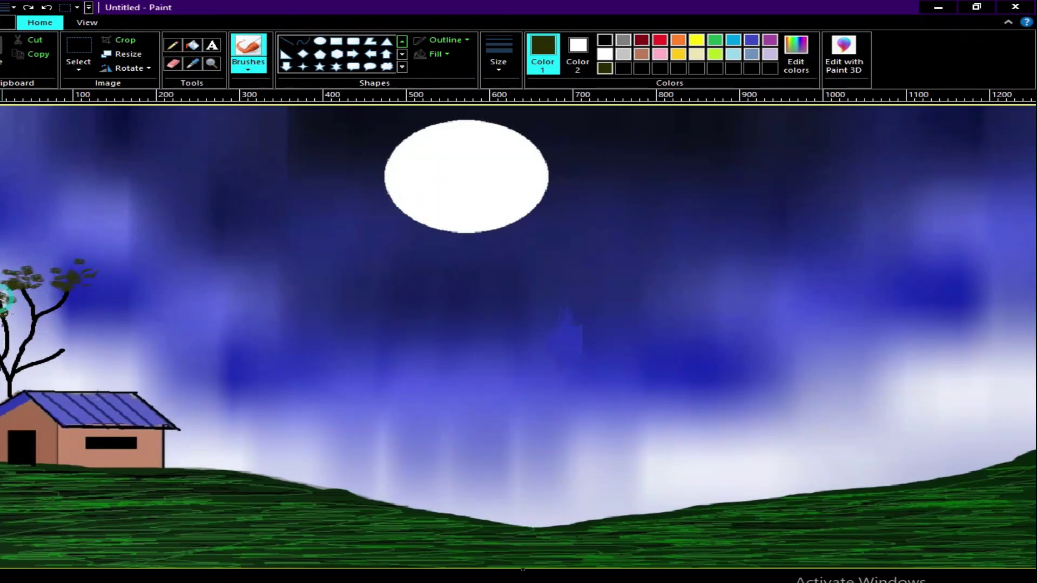
{"action": "mouse_move", "coordinate": [66, 343]}
{"action": "left_mouse_down"}
{"action": "mouse_move", "coordinate": [45, 352]}
{"action": "mouse_move", "coordinate": [86, 336]}
{"action": "mouse_move", "coordinate": [65, 341]}
{"action": "mouse_move", "coordinate": [70, 330]}
{"action": "mouse_move", "coordinate": [48, 347]}
{"action": "left_mouse_up"}
{"action": "left_click", "coordinate": [64, 354]}
Fill out the tree's upper crown with more olive leaf dabs until its clusters join
{"action": "left_click", "coordinate": [16, 256]}
{"action": "left_click", "coordinate": [30, 263]}
{"action": "left_click", "coordinate": [8, 267]}
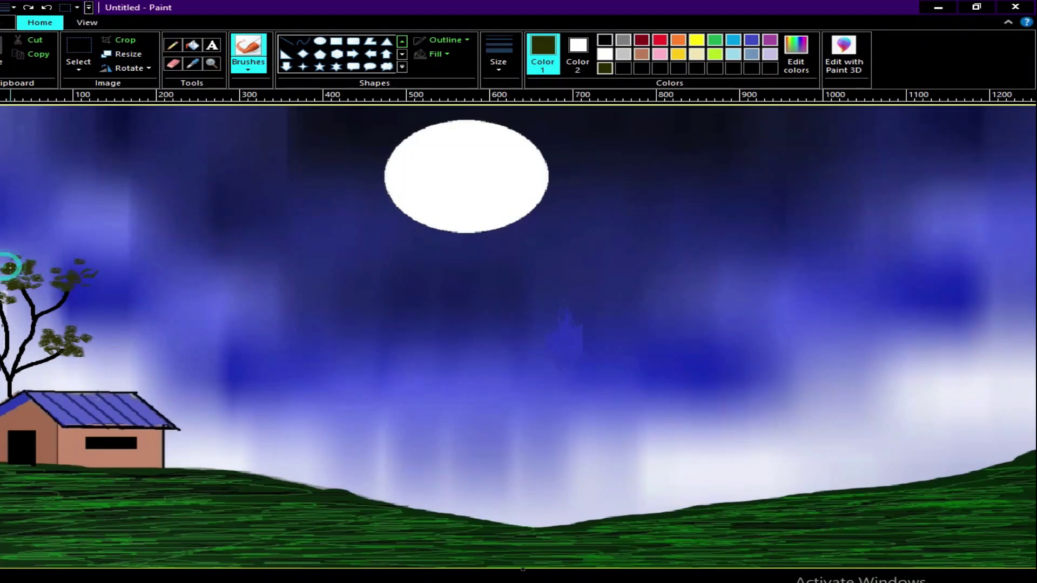
{"action": "left_click", "coordinate": [11, 292]}
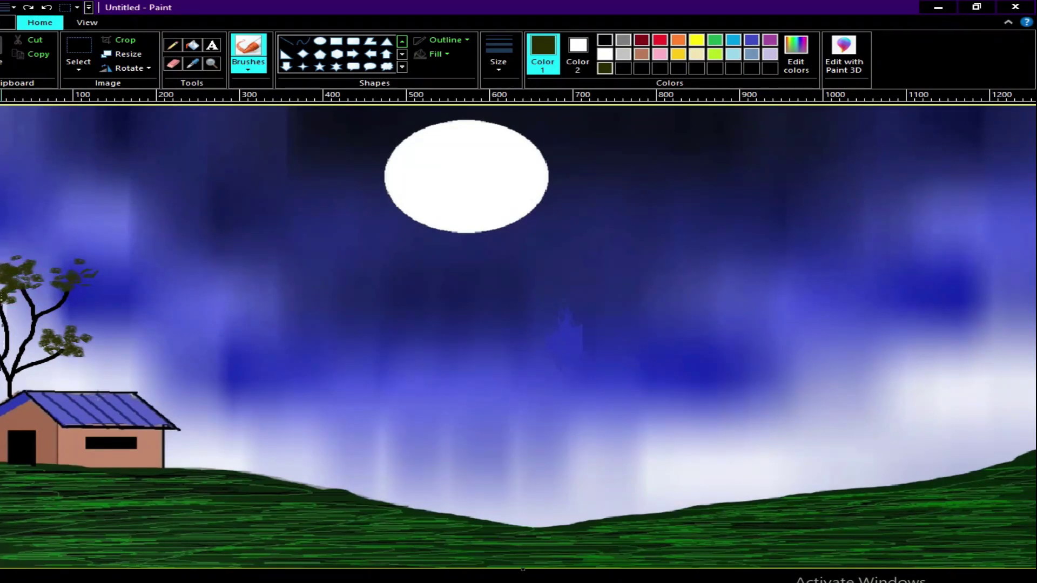
{"action": "left_click", "coordinate": [41, 258]}
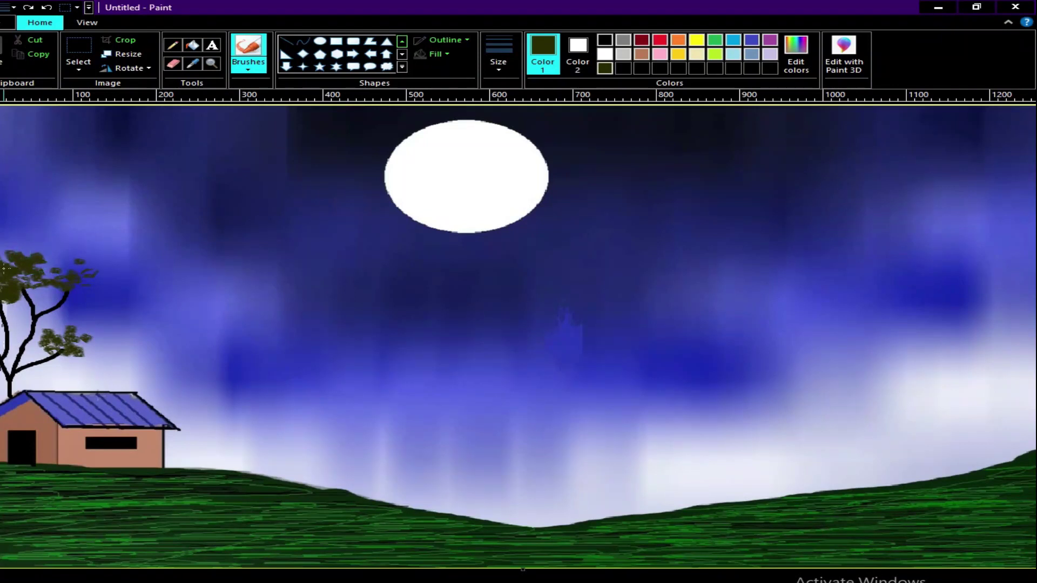
{"action": "left_click", "coordinate": [106, 282]}
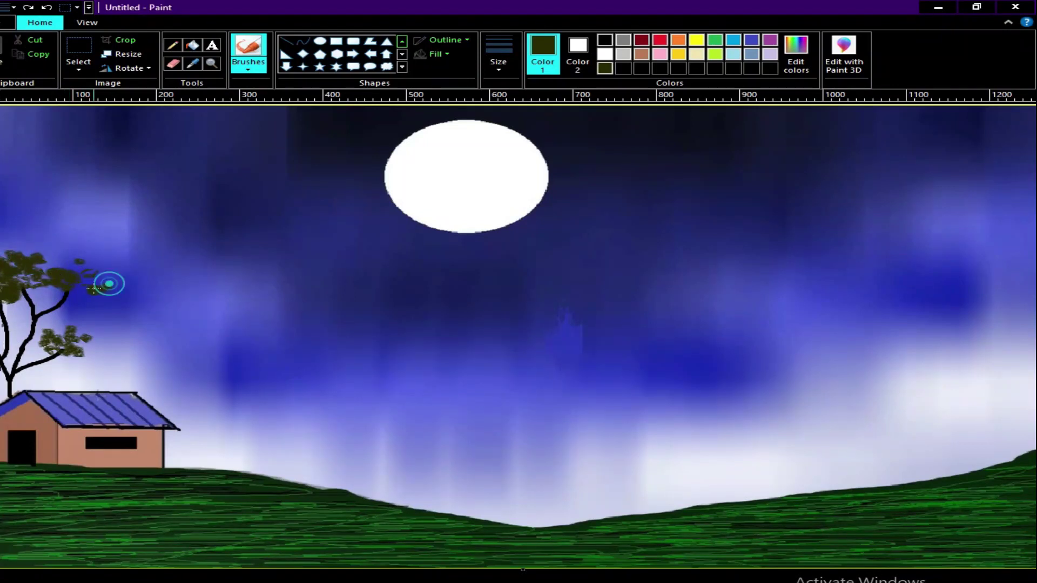
{"action": "left_click", "coordinate": [45, 293]}
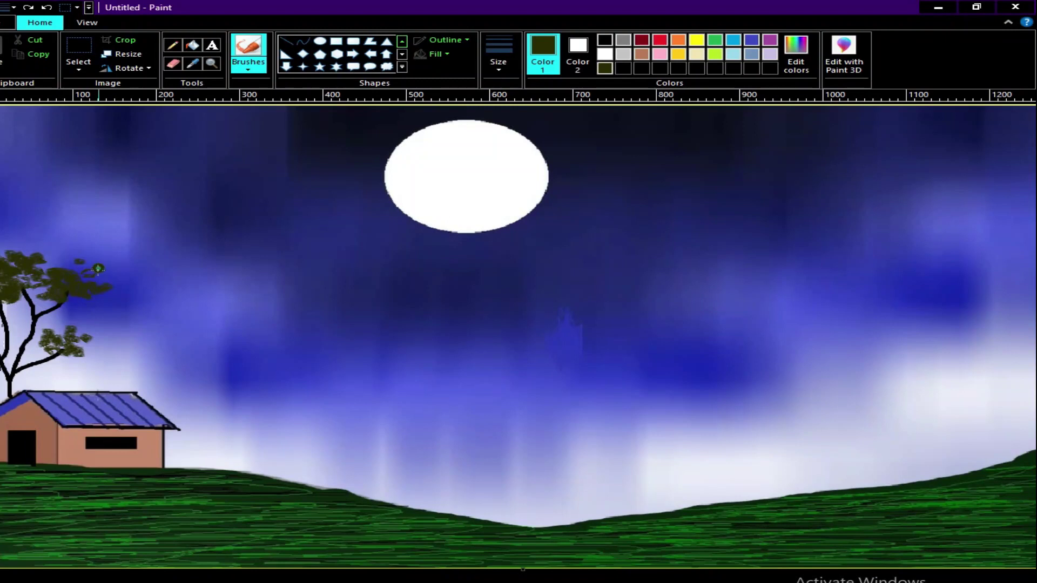
{"action": "left_click", "coordinate": [81, 249]}
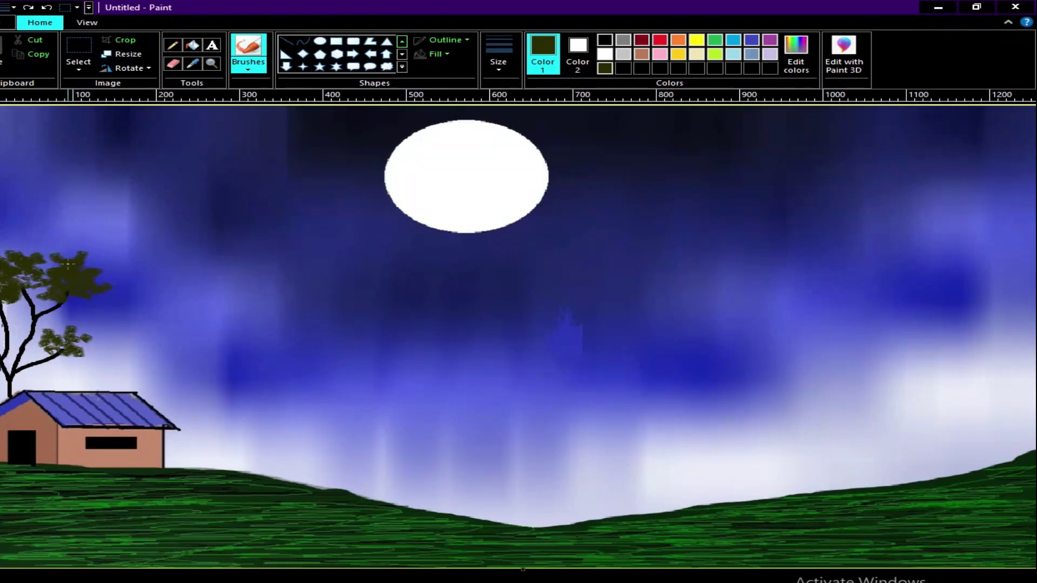
{"action": "left_click", "coordinate": [82, 263]}
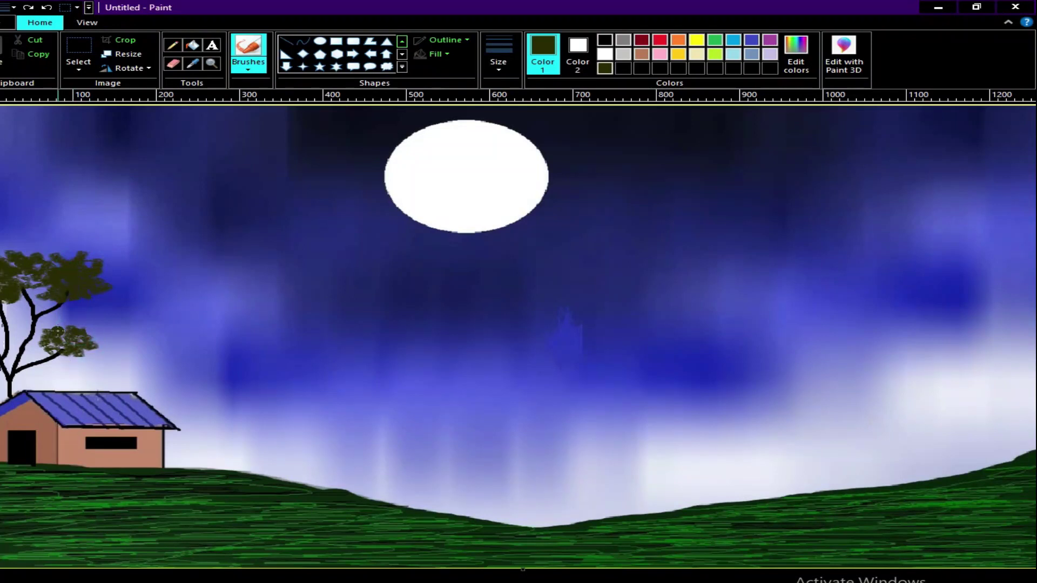
Thicken and widen the olive foliage around the tree's lower branch
{"action": "left_click_drag", "start_coordinate": [57, 361], "coordinate": [46, 363]}
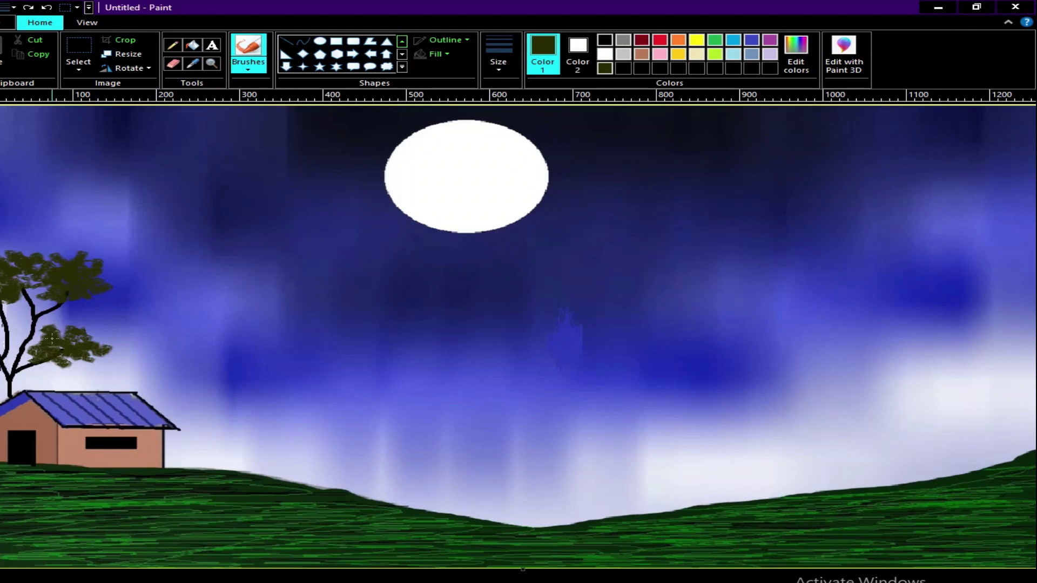
{"action": "left_click", "coordinate": [90, 320]}
{"action": "left_click", "coordinate": [72, 322]}
{"action": "left_click", "coordinate": [100, 333]}
{"action": "left_click", "coordinate": [95, 337]}
{"action": "mouse_move", "coordinate": [94, 337]}
{"action": "left_mouse_down"}
{"action": "mouse_move", "coordinate": [16, 332]}
{"action": "mouse_move", "coordinate": [47, 343]}
{"action": "mouse_move", "coordinate": [8, 340]}
{"action": "mouse_move", "coordinate": [38, 350]}
{"action": "mouse_move", "coordinate": [22, 353]}
{"action": "mouse_move", "coordinate": [7, 352]}
{"action": "mouse_move", "coordinate": [42, 340]}
{"action": "mouse_move", "coordinate": [20, 328]}
{"action": "mouse_move", "coordinate": [44, 330]}
{"action": "mouse_move", "coordinate": [3, 334]}
{"action": "left_mouse_up"}
{"action": "left_click_drag", "start_coordinate": [64, 320], "coordinate": [33, 325]}
{"action": "left_click_drag", "start_coordinate": [71, 356], "coordinate": [89, 348]}
Extend the olive foliage outward with scattered leaves around the upper crown and the lower cluster
{"action": "mouse_move", "coordinate": [103, 290]}
{"action": "left_mouse_down"}
{"action": "mouse_move", "coordinate": [81, 295]}
{"action": "mouse_move", "coordinate": [124, 272]}
{"action": "mouse_move", "coordinate": [96, 283]}
{"action": "mouse_move", "coordinate": [123, 259]}
{"action": "mouse_move", "coordinate": [104, 266]}
{"action": "mouse_move", "coordinate": [102, 248]}
{"action": "mouse_move", "coordinate": [89, 257]}
{"action": "mouse_move", "coordinate": [74, 239]}
{"action": "mouse_move", "coordinate": [64, 251]}
{"action": "mouse_move", "coordinate": [86, 251]}
{"action": "mouse_move", "coordinate": [8, 253]}
{"action": "mouse_move", "coordinate": [24, 285]}
{"action": "mouse_move", "coordinate": [78, 291]}
{"action": "mouse_move", "coordinate": [93, 309]}
{"action": "mouse_move", "coordinate": [71, 295]}
{"action": "mouse_move", "coordinate": [111, 308]}
{"action": "mouse_move", "coordinate": [90, 295]}
{"action": "mouse_move", "coordinate": [132, 295]}
{"action": "mouse_move", "coordinate": [124, 293]}
{"action": "mouse_move", "coordinate": [137, 277]}
{"action": "mouse_move", "coordinate": [118, 286]}
{"action": "mouse_move", "coordinate": [145, 266]}
{"action": "mouse_move", "coordinate": [128, 268]}
{"action": "mouse_move", "coordinate": [135, 249]}
{"action": "mouse_move", "coordinate": [118, 264]}
{"action": "mouse_move", "coordinate": [105, 244]}
{"action": "mouse_move", "coordinate": [124, 254]}
{"action": "mouse_move", "coordinate": [143, 243]}
{"action": "mouse_move", "coordinate": [113, 234]}
{"action": "mouse_move", "coordinate": [74, 239]}
{"action": "mouse_move", "coordinate": [96, 246]}
{"action": "mouse_move", "coordinate": [21, 242]}
{"action": "mouse_move", "coordinate": [42, 248]}
{"action": "mouse_move", "coordinate": [24, 253]}
{"action": "mouse_move", "coordinate": [83, 265]}
{"action": "left_mouse_up"}
{"action": "mouse_move", "coordinate": [79, 371]}
{"action": "left_mouse_down"}
{"action": "mouse_move", "coordinate": [40, 366]}
{"action": "mouse_move", "coordinate": [56, 370]}
{"action": "mouse_move", "coordinate": [44, 356]}
{"action": "mouse_move", "coordinate": [85, 365]}
{"action": "left_mouse_up"}
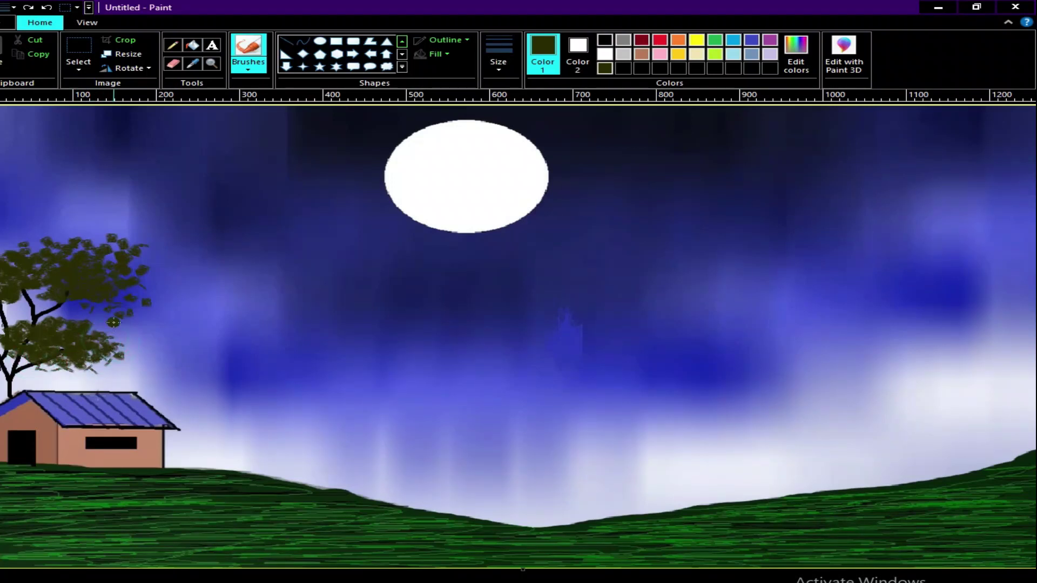
{"action": "mouse_move", "coordinate": [98, 332]}
{"action": "left_mouse_down"}
{"action": "mouse_move", "coordinate": [84, 314]}
{"action": "mouse_move", "coordinate": [53, 309]}
{"action": "left_mouse_up"}
{"action": "left_click", "coordinate": [30, 324]}
{"action": "left_click", "coordinate": [9, 333]}
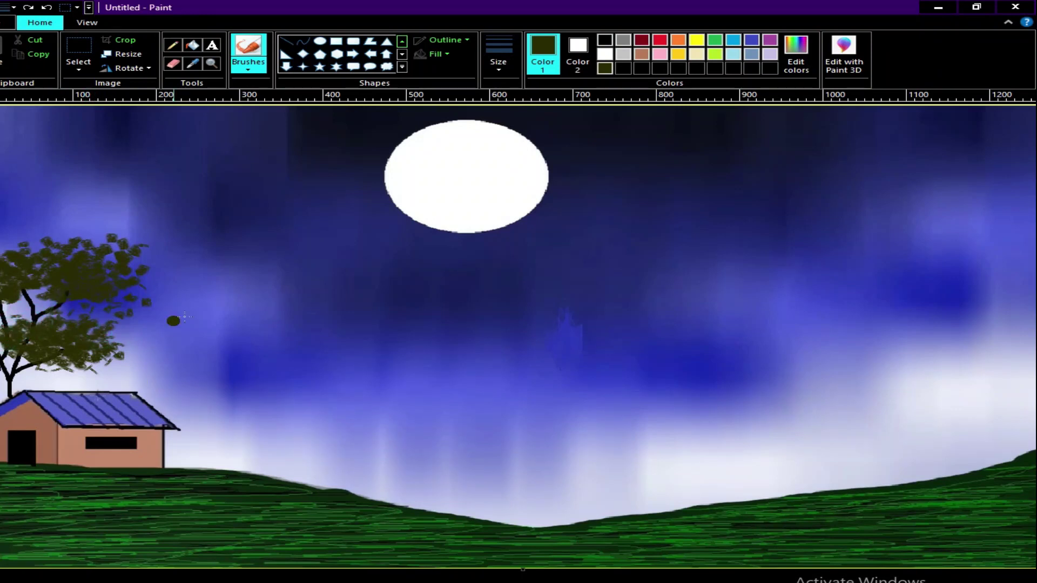
Define a near-black olive (red 15, green 15, blue 0) and dab shadows through the upper and lower foliage
{"action": "left_click", "coordinate": [796, 54]}
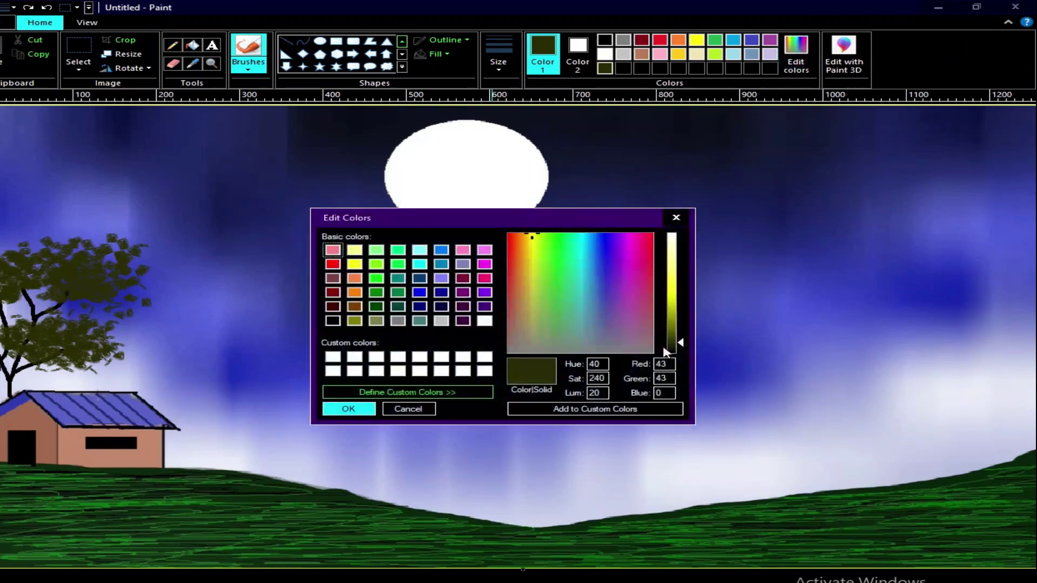
{"action": "left_click", "coordinate": [350, 409]}
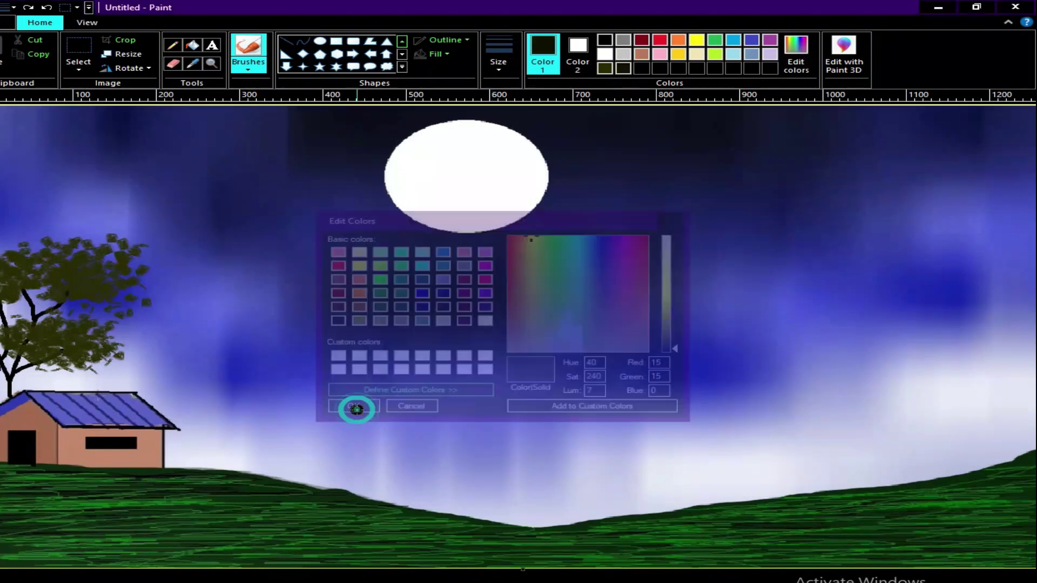
{"action": "mouse_move", "coordinate": [36, 353]}
{"action": "left_mouse_down"}
{"action": "mouse_move", "coordinate": [82, 351]}
{"action": "mouse_move", "coordinate": [42, 345]}
{"action": "mouse_move", "coordinate": [85, 348]}
{"action": "mouse_move", "coordinate": [40, 341]}
{"action": "left_mouse_up"}
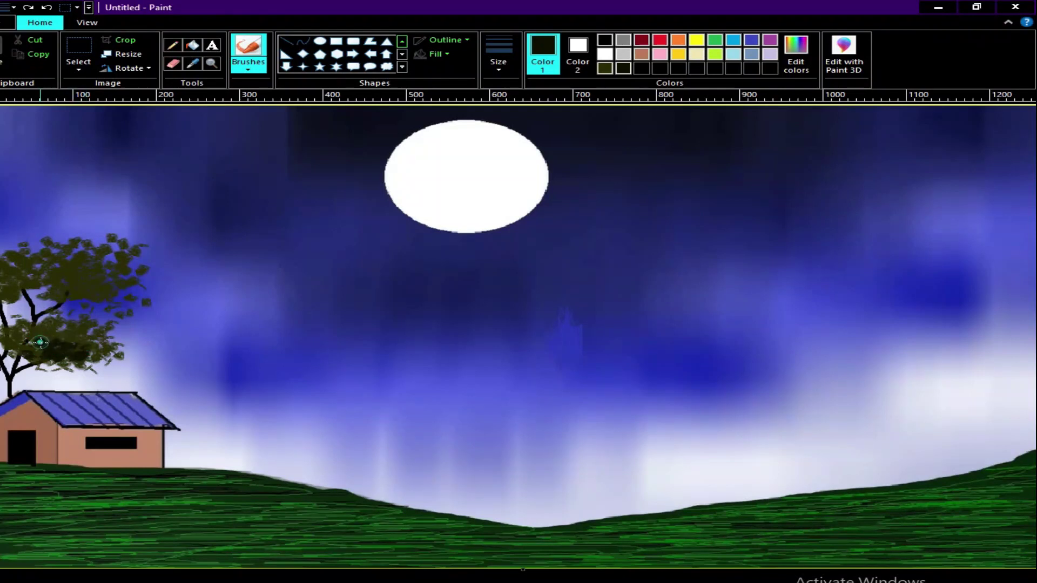
{"action": "mouse_move", "coordinate": [71, 294]}
{"action": "left_mouse_down"}
{"action": "mouse_move", "coordinate": [42, 285]}
{"action": "mouse_move", "coordinate": [89, 297]}
{"action": "mouse_move", "coordinate": [74, 276]}
{"action": "mouse_move", "coordinate": [62, 280]}
{"action": "mouse_move", "coordinate": [80, 286]}
{"action": "mouse_move", "coordinate": [47, 278]}
{"action": "mouse_move", "coordinate": [82, 282]}
{"action": "mouse_move", "coordinate": [81, 291]}
{"action": "mouse_move", "coordinate": [39, 273]}
{"action": "mouse_move", "coordinate": [6, 290]}
{"action": "mouse_move", "coordinate": [68, 250]}
{"action": "mouse_move", "coordinate": [48, 257]}
{"action": "mouse_move", "coordinate": [52, 269]}
{"action": "mouse_move", "coordinate": [89, 262]}
{"action": "mouse_move", "coordinate": [4, 258]}
{"action": "mouse_move", "coordinate": [58, 272]}
{"action": "mouse_move", "coordinate": [6, 277]}
{"action": "mouse_move", "coordinate": [113, 288]}
{"action": "mouse_move", "coordinate": [86, 282]}
{"action": "mouse_move", "coordinate": [117, 270]}
{"action": "mouse_move", "coordinate": [93, 266]}
{"action": "mouse_move", "coordinate": [104, 247]}
{"action": "mouse_move", "coordinate": [71, 247]}
{"action": "mouse_move", "coordinate": [102, 237]}
{"action": "mouse_move", "coordinate": [86, 244]}
{"action": "mouse_move", "coordinate": [82, 231]}
{"action": "mouse_move", "coordinate": [43, 238]}
{"action": "mouse_move", "coordinate": [63, 235]}
{"action": "mouse_move", "coordinate": [127, 313]}
{"action": "mouse_move", "coordinate": [112, 302]}
{"action": "mouse_move", "coordinate": [70, 311]}
{"action": "mouse_move", "coordinate": [43, 292]}
{"action": "mouse_move", "coordinate": [5, 302]}
{"action": "mouse_move", "coordinate": [37, 290]}
{"action": "mouse_move", "coordinate": [27, 287]}
{"action": "mouse_move", "coordinate": [44, 284]}
{"action": "mouse_move", "coordinate": [18, 294]}
{"action": "mouse_move", "coordinate": [114, 298]}
{"action": "mouse_move", "coordinate": [87, 290]}
{"action": "mouse_move", "coordinate": [66, 336]}
{"action": "mouse_move", "coordinate": [1, 338]}
{"action": "mouse_move", "coordinate": [2, 351]}
{"action": "mouse_move", "coordinate": [104, 372]}
{"action": "mouse_move", "coordinate": [81, 368]}
{"action": "mouse_move", "coordinate": [103, 367]}
{"action": "mouse_move", "coordinate": [96, 360]}
{"action": "mouse_move", "coordinate": [114, 347]}
{"action": "mouse_move", "coordinate": [59, 325]}
{"action": "left_mouse_up"}
{"action": "left_click", "coordinate": [72, 320]}
{"action": "left_click", "coordinate": [95, 324]}
{"action": "left_click", "coordinate": [63, 333]}
{"action": "left_click", "coordinate": [81, 324]}
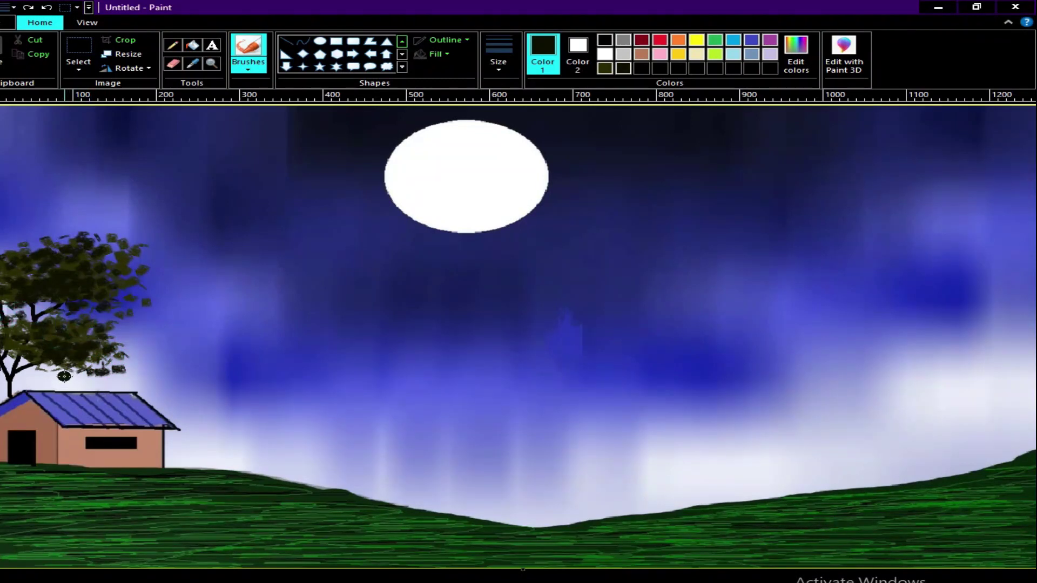
{"action": "left_click_drag", "start_coordinate": [49, 354], "coordinate": [88, 351]}
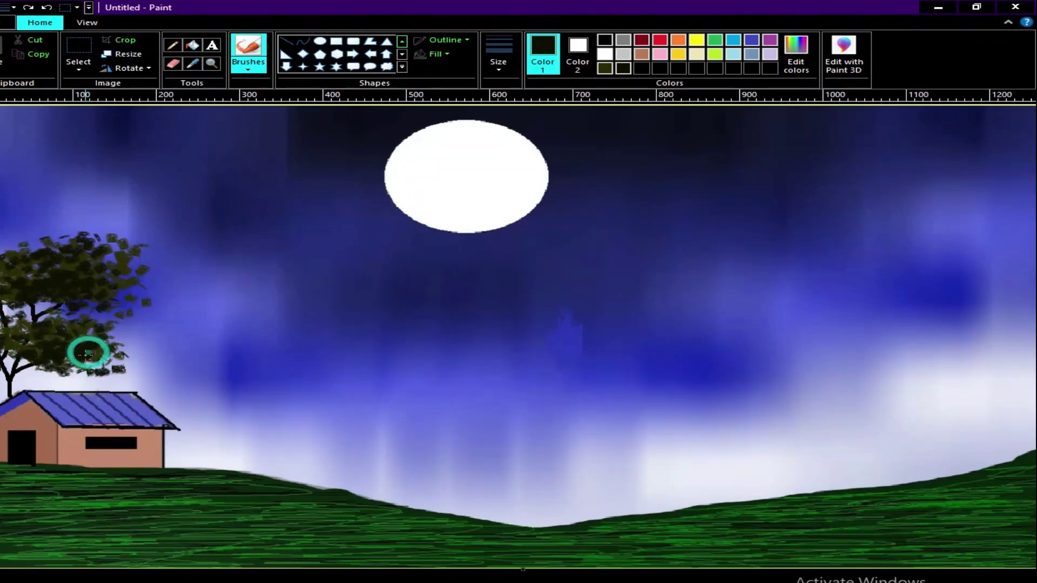
Add near-black olive leaf dabs along the top of the tree's crown
{"action": "left_click", "coordinate": [41, 245]}
{"action": "left_click", "coordinate": [6, 248]}
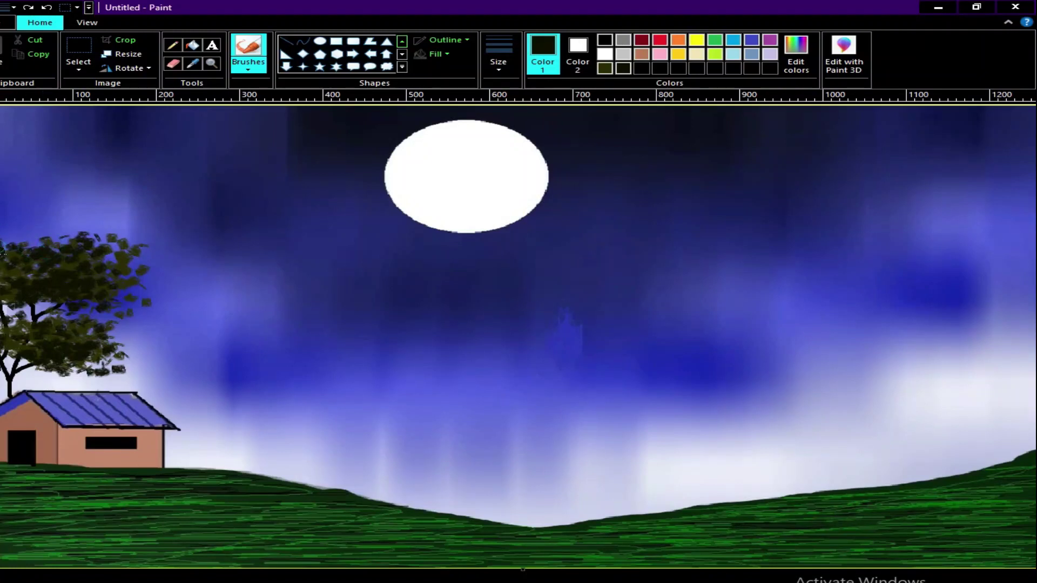
{"action": "left_click", "coordinate": [42, 241]}
{"action": "left_click", "coordinate": [20, 233]}
{"action": "mouse_move", "coordinate": [23, 228]}
{"action": "left_mouse_down"}
{"action": "mouse_move", "coordinate": [4, 237]}
{"action": "mouse_move", "coordinate": [51, 236]}
{"action": "left_mouse_up"}
Switch back to the lighter dark olive and dab leaves above and across the tree's upper crown
{"action": "left_click", "coordinate": [605, 68]}
{"action": "left_click", "coordinate": [15, 235]}
{"action": "left_click", "coordinate": [5, 236]}
{"action": "left_click", "coordinate": [29, 242]}
{"action": "left_click", "coordinate": [4, 223]}
{"action": "left_click", "coordinate": [23, 233]}
{"action": "left_click", "coordinate": [37, 215]}
{"action": "left_click", "coordinate": [24, 221]}
{"action": "left_click", "coordinate": [1, 229]}
{"action": "left_click", "coordinate": [76, 216]}
{"action": "left_click", "coordinate": [68, 226]}
{"action": "left_click", "coordinate": [99, 235]}
{"action": "left_click", "coordinate": [85, 238]}
{"action": "left_click", "coordinate": [54, 238]}
{"action": "left_click", "coordinate": [103, 259]}
{"action": "left_click", "coordinate": [82, 272]}
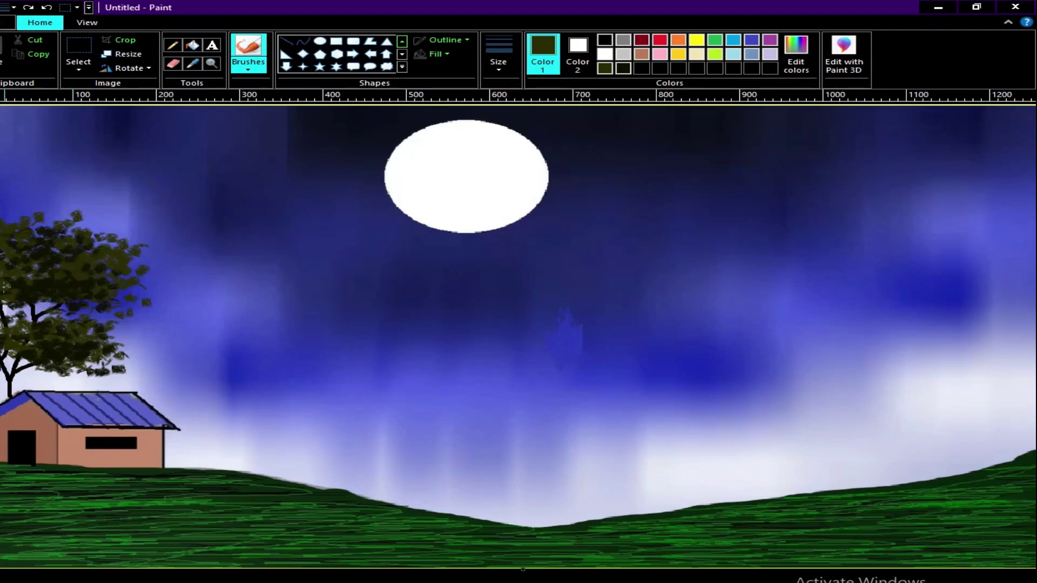
Dab lighter olive highlights into the tree's lower foliage
{"action": "left_click", "coordinate": [3, 337]}
{"action": "left_click", "coordinate": [25, 327]}
{"action": "left_click_drag", "start_coordinate": [65, 339], "coordinate": [26, 343]}
{"action": "left_click", "coordinate": [46, 352]}
{"action": "left_click", "coordinate": [76, 342]}
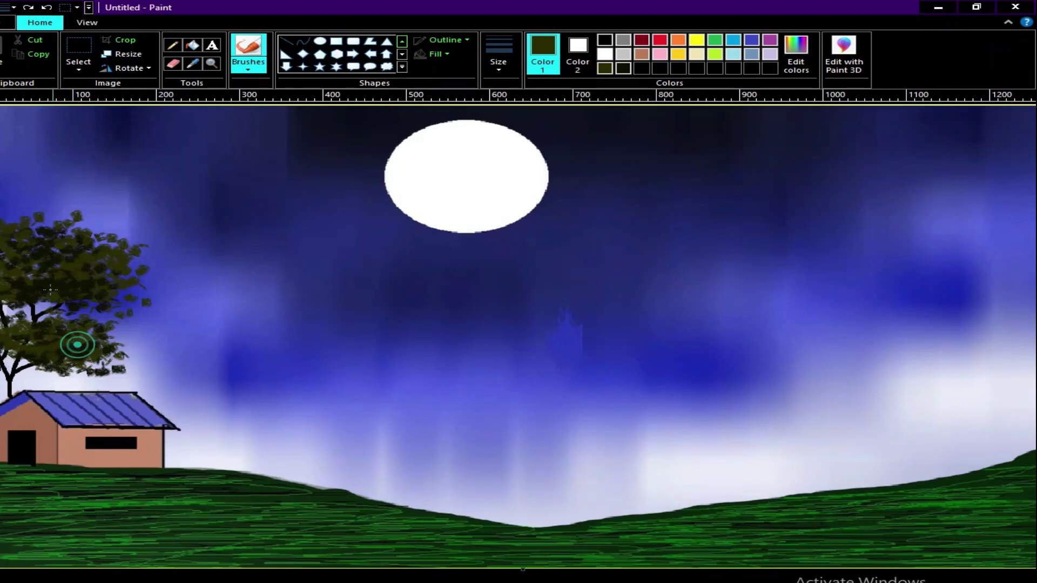
Switch to the near-black olive and paint dark leaves down to the roof and along the crown's outer edge
{"action": "left_click", "coordinate": [623, 68]}
{"action": "left_click_drag", "start_coordinate": [30, 358], "coordinate": [16, 359]}
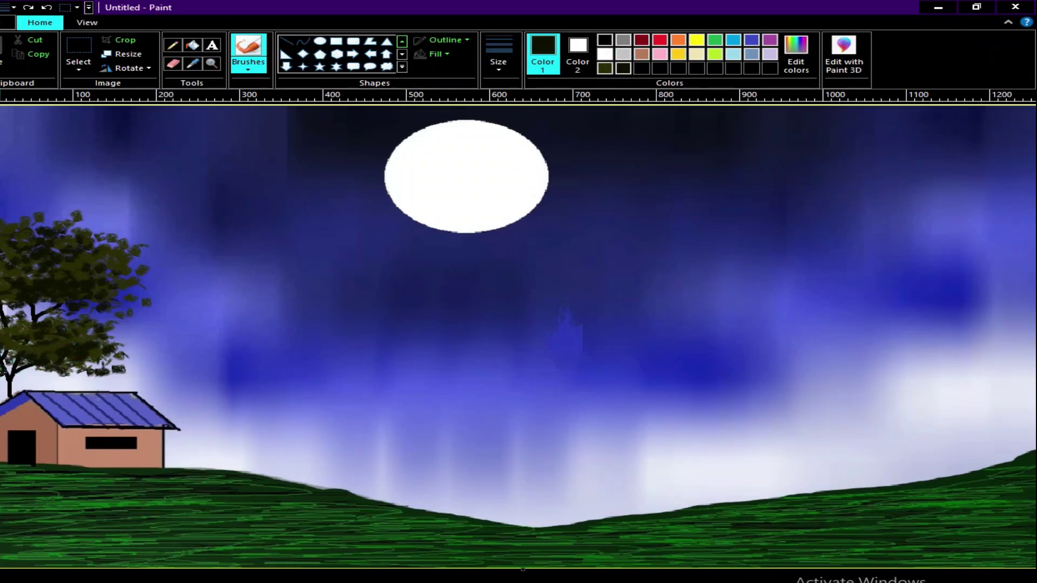
{"action": "mouse_move", "coordinate": [6, 376]}
{"action": "left_mouse_down"}
{"action": "mouse_move", "coordinate": [47, 373]}
{"action": "mouse_move", "coordinate": [24, 370]}
{"action": "mouse_move", "coordinate": [40, 364]}
{"action": "mouse_move", "coordinate": [16, 377]}
{"action": "mouse_move", "coordinate": [29, 379]}
{"action": "mouse_move", "coordinate": [7, 379]}
{"action": "mouse_move", "coordinate": [84, 383]}
{"action": "mouse_move", "coordinate": [67, 374]}
{"action": "mouse_move", "coordinate": [42, 377]}
{"action": "mouse_move", "coordinate": [98, 385]}
{"action": "mouse_move", "coordinate": [92, 377]}
{"action": "mouse_move", "coordinate": [102, 376]}
{"action": "mouse_move", "coordinate": [3, 392]}
{"action": "mouse_move", "coordinate": [69, 362]}
{"action": "mouse_move", "coordinate": [101, 369]}
{"action": "left_mouse_up"}
{"action": "mouse_move", "coordinate": [144, 297]}
{"action": "left_mouse_down"}
{"action": "mouse_move", "coordinate": [113, 295]}
{"action": "mouse_move", "coordinate": [150, 281]}
{"action": "mouse_move", "coordinate": [129, 265]}
{"action": "left_mouse_up"}
{"action": "left_click", "coordinate": [75, 268]}
{"action": "left_click", "coordinate": [101, 382]}
{"action": "left_click", "coordinate": [78, 382]}
{"action": "left_click", "coordinate": [97, 374]}
{"action": "mouse_move", "coordinate": [96, 374]}
{"action": "left_mouse_down"}
{"action": "mouse_move", "coordinate": [115, 378]}
{"action": "mouse_move", "coordinate": [104, 370]}
{"action": "mouse_move", "coordinate": [128, 358]}
{"action": "mouse_move", "coordinate": [106, 355]}
{"action": "left_mouse_up"}
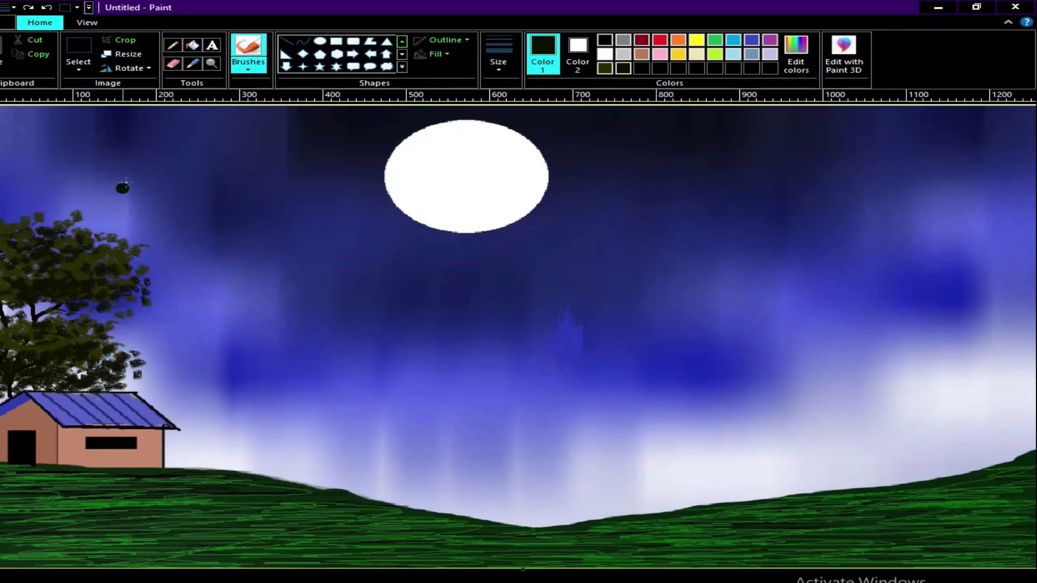
Cut around the tree's leafy crown above the roof with a free-form selection and copy it
{"action": "left_click", "coordinate": [79, 65]}
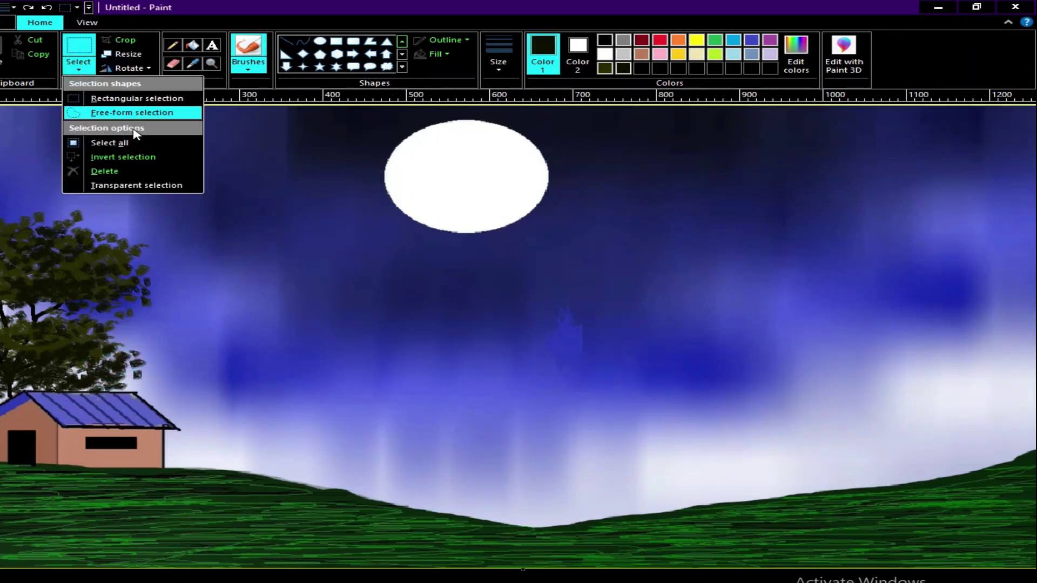
{"action": "left_click", "coordinate": [138, 113]}
{"action": "left_click_drag", "start_coordinate": [128, 384], "coordinate": [5, 385]}
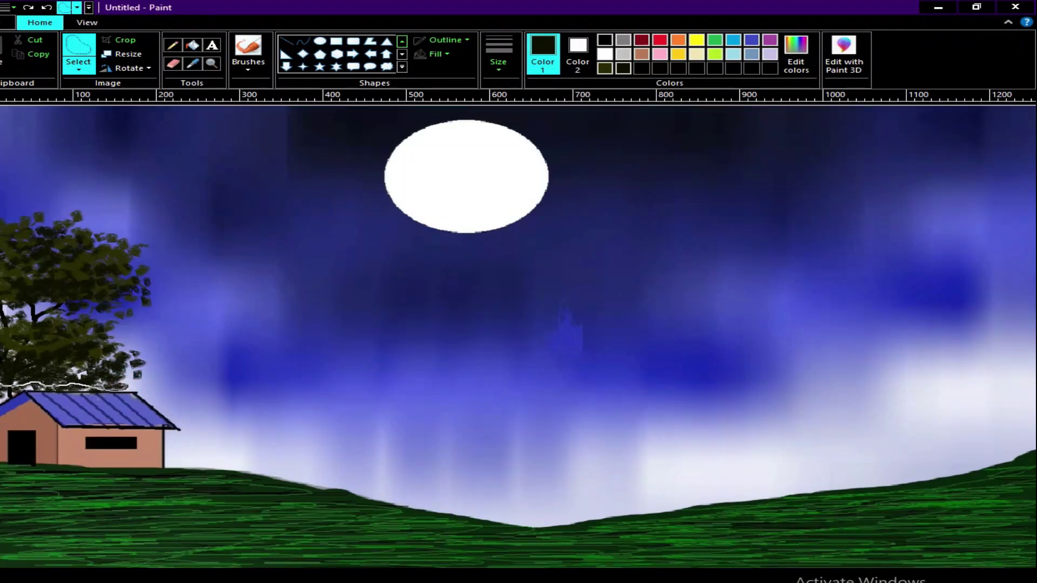
{"action": "mouse_move", "coordinate": [3, 215]}
{"action": "left_mouse_down"}
{"action": "mouse_move", "coordinate": [65, 221]}
{"action": "mouse_move", "coordinate": [73, 208]}
{"action": "mouse_move", "coordinate": [87, 231]}
{"action": "mouse_move", "coordinate": [146, 247]}
{"action": "mouse_move", "coordinate": [124, 280]}
{"action": "mouse_move", "coordinate": [146, 267]}
{"action": "mouse_move", "coordinate": [135, 302]}
{"action": "mouse_move", "coordinate": [33, 303]}
{"action": "mouse_move", "coordinate": [6, 318]}
{"action": "mouse_move", "coordinate": [115, 327]}
{"action": "mouse_move", "coordinate": [109, 358]}
{"action": "mouse_move", "coordinate": [127, 351]}
{"action": "mouse_move", "coordinate": [113, 367]}
{"action": "mouse_move", "coordinate": [122, 376]}
{"action": "mouse_move", "coordinate": [84, 396]}
{"action": "left_mouse_up"}
{"action": "right_click", "coordinate": [53, 262]}
{"action": "left_click", "coordinate": [101, 291]}
Paste the crown with a transparent background, place it above the right-hand hill and flip it horizontally
{"action": "left_click", "coordinate": [4, 69]}
{"action": "left_click", "coordinate": [15, 85]}
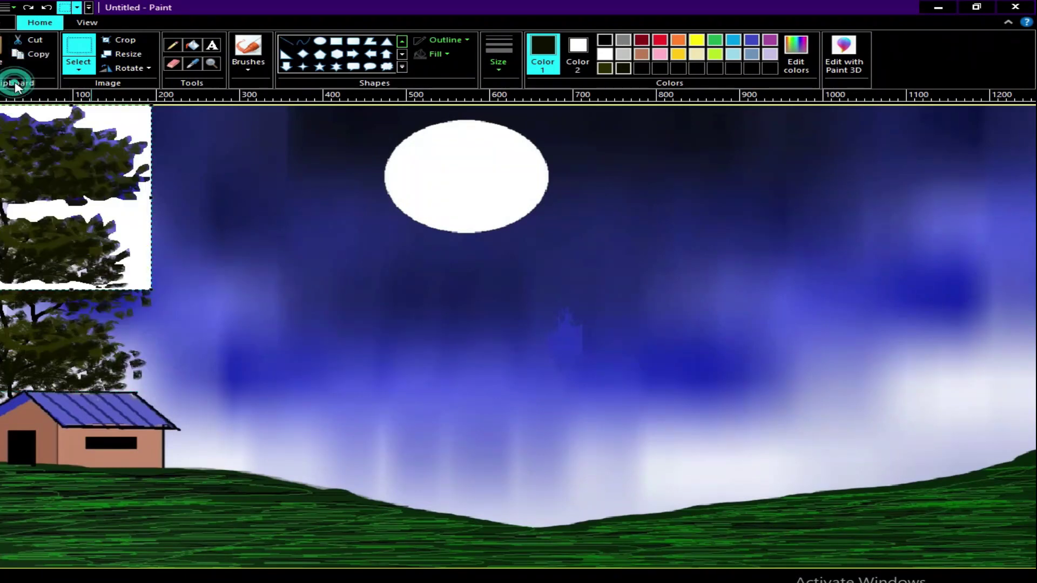
{"action": "left_click", "coordinate": [78, 69]}
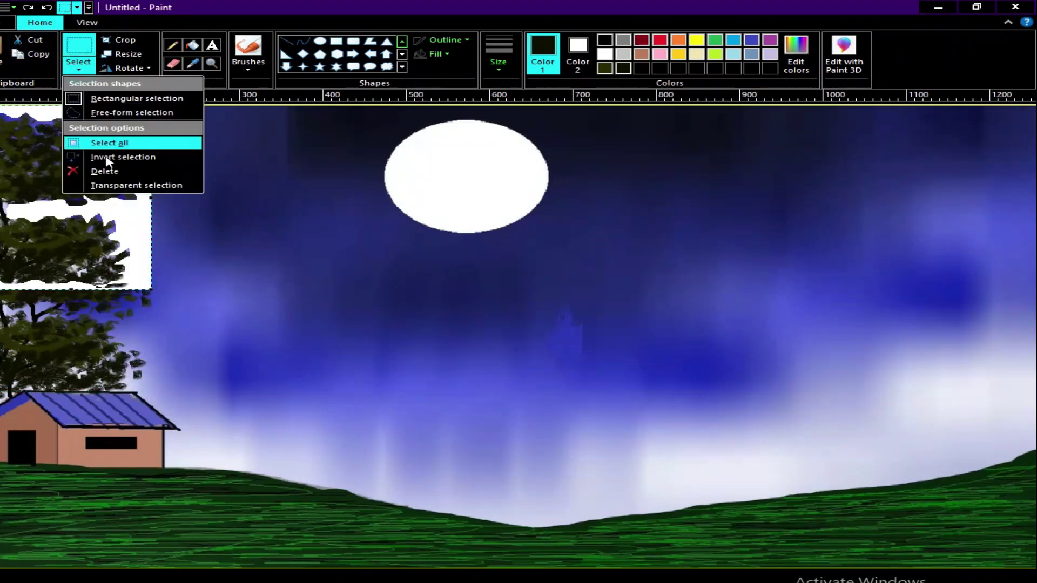
{"action": "left_click", "coordinate": [132, 185]}
{"action": "left_click_drag", "start_coordinate": [67, 186], "coordinate": [880, 330]}
{"action": "left_click", "coordinate": [129, 68]}
{"action": "left_click", "coordinate": [142, 139]}
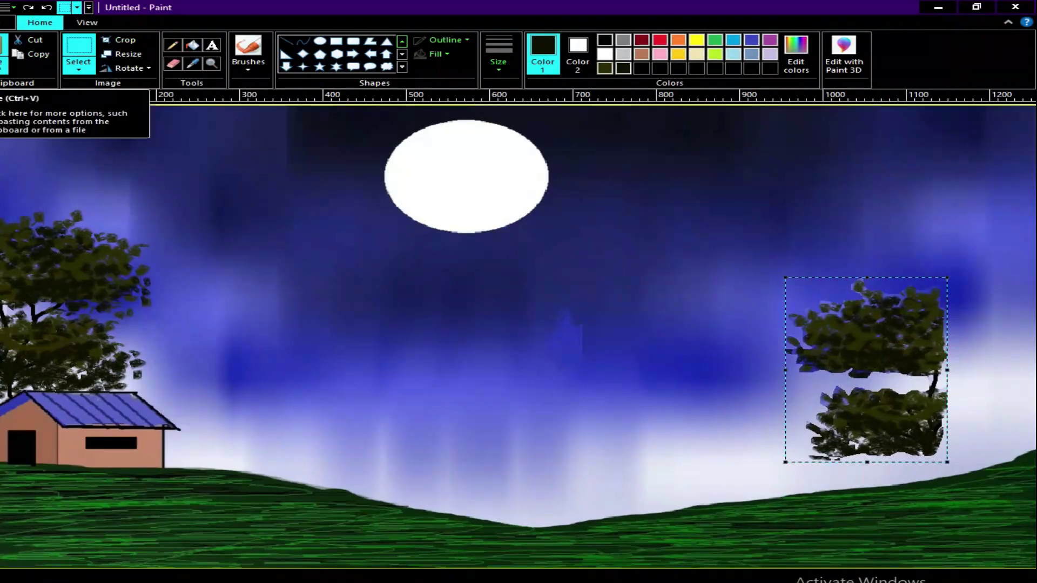
Paste an unflipped crown copy against the right side of the mirrored one to complete a full crown
{"action": "left_click", "coordinate": [4, 54]}
{"action": "left_click_drag", "start_coordinate": [118, 185], "coordinate": [964, 348]}
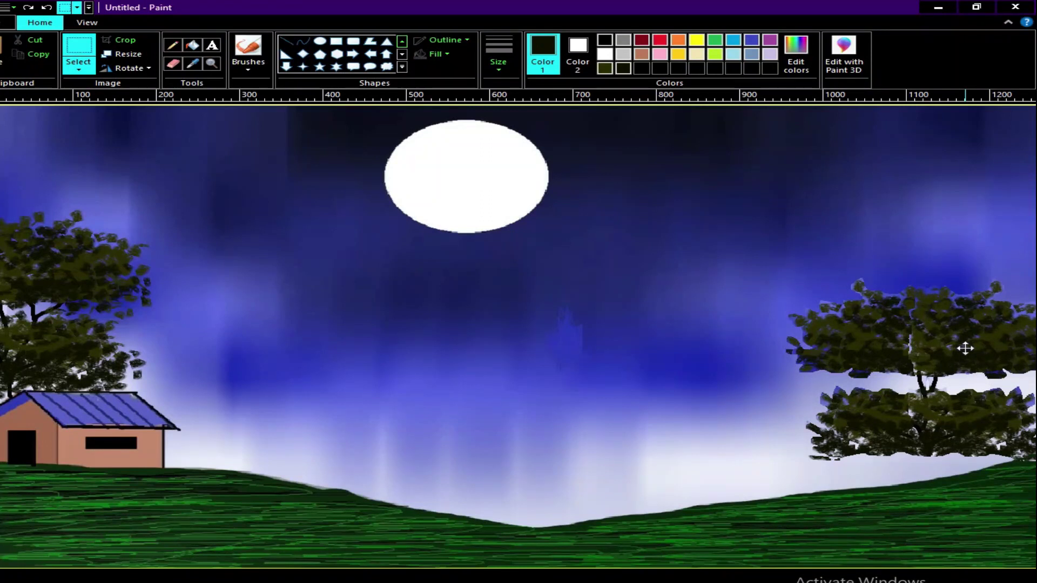
{"action": "left_click", "coordinate": [734, 290]}
Build a second full crown above the right-hand tree from one pasted copy and one horizontally flipped copy
{"action": "left_click", "coordinate": [5, 54]}
{"action": "left_click_drag", "start_coordinate": [72, 169], "coordinate": [986, 165]}
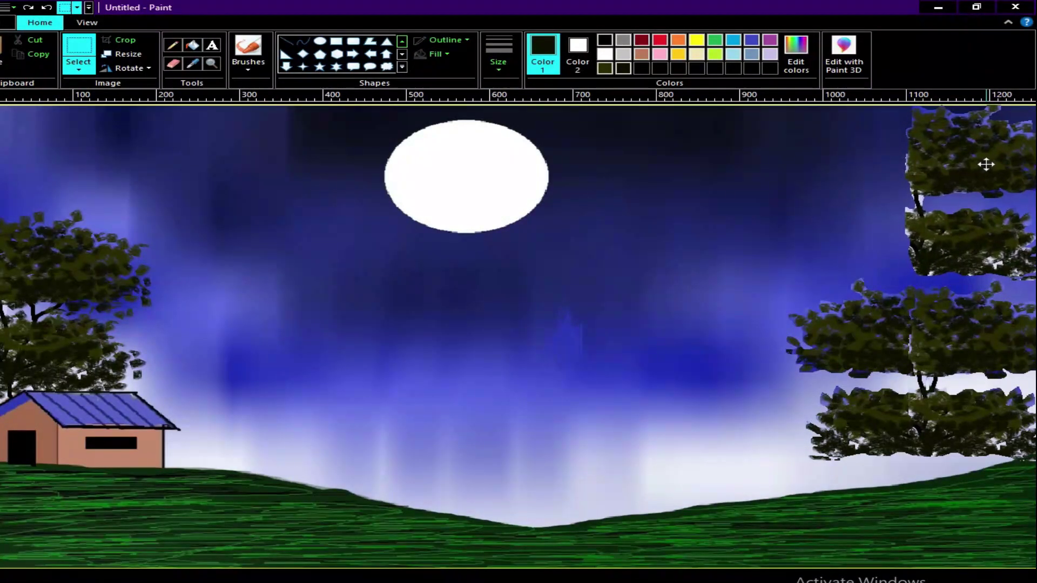
{"action": "left_click", "coordinate": [5, 54]}
{"action": "left_click", "coordinate": [130, 68]}
{"action": "left_click", "coordinate": [123, 139]}
{"action": "left_click_drag", "start_coordinate": [123, 141], "coordinate": [881, 153]}
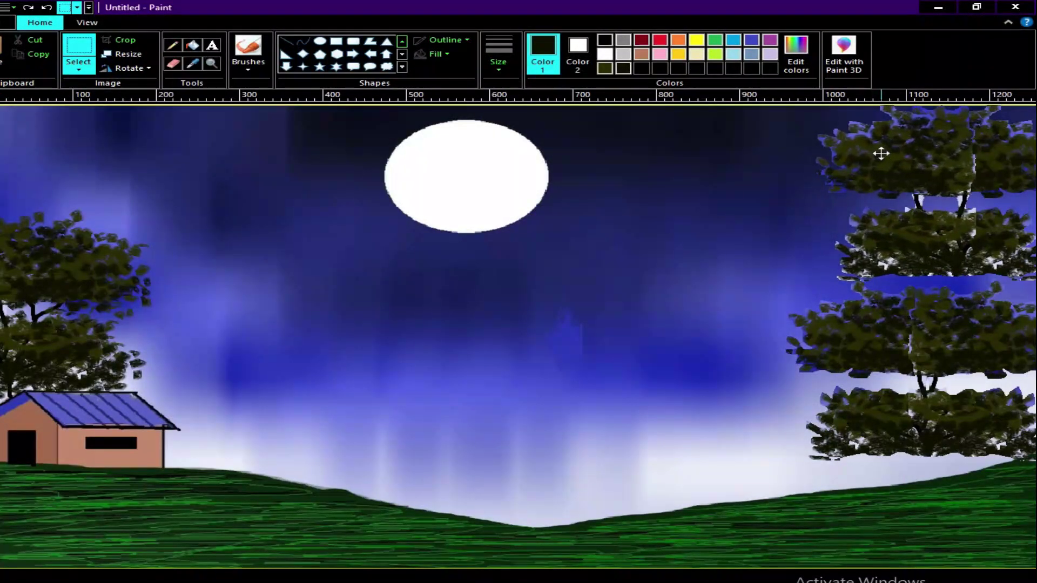
{"action": "left_click", "coordinate": [687, 240]}
Paint black branches with the brush to join the foliage tiers of the right-hand tree
{"action": "left_click", "coordinate": [577, 54]}
{"action": "left_click", "coordinate": [543, 54]}
{"action": "left_click", "coordinate": [605, 40]}
{"action": "left_click", "coordinate": [248, 48]}
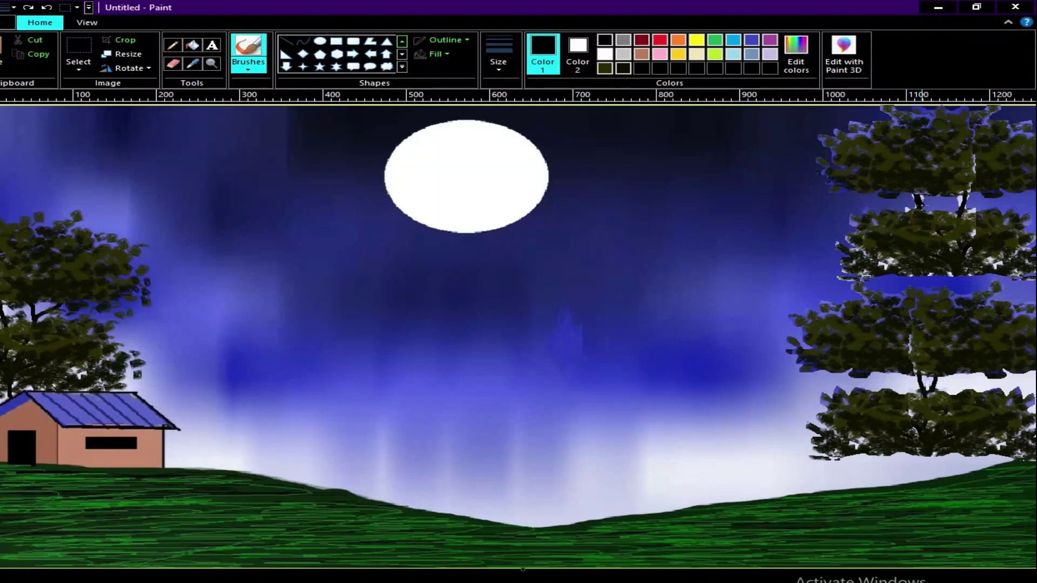
{"action": "left_click", "coordinate": [965, 192]}
{"action": "left_click_drag", "start_coordinate": [952, 274], "coordinate": [927, 288]}
{"action": "left_click", "coordinate": [916, 373]}
{"action": "mouse_move", "coordinate": [937, 374]}
{"action": "left_mouse_down"}
{"action": "mouse_move", "coordinate": [934, 386]}
{"action": "mouse_move", "coordinate": [919, 380]}
{"action": "mouse_move", "coordinate": [925, 400]}
{"action": "left_mouse_up"}
Paint three black trunk limbs from the right-hand tree's lowest foliage to the canvas's lower edge and thicken them
{"action": "left_click_drag", "start_coordinate": [924, 566], "coordinate": [903, 454]}
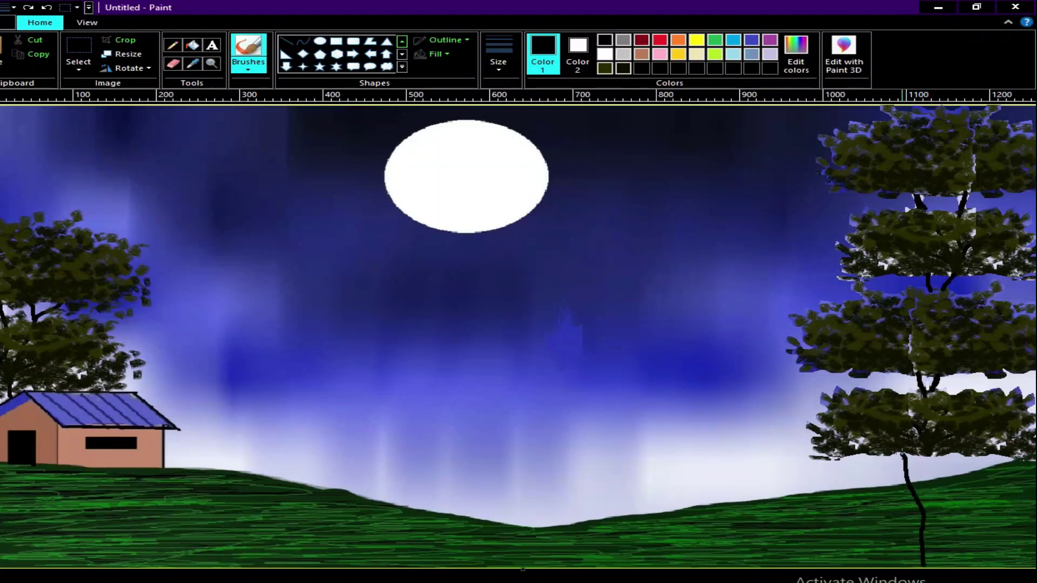
{"action": "mouse_move", "coordinate": [931, 566]}
{"action": "left_mouse_down"}
{"action": "mouse_move", "coordinate": [931, 539]}
{"action": "mouse_move", "coordinate": [970, 459]}
{"action": "left_mouse_up"}
{"action": "left_click_drag", "start_coordinate": [936, 533], "coordinate": [930, 454]}
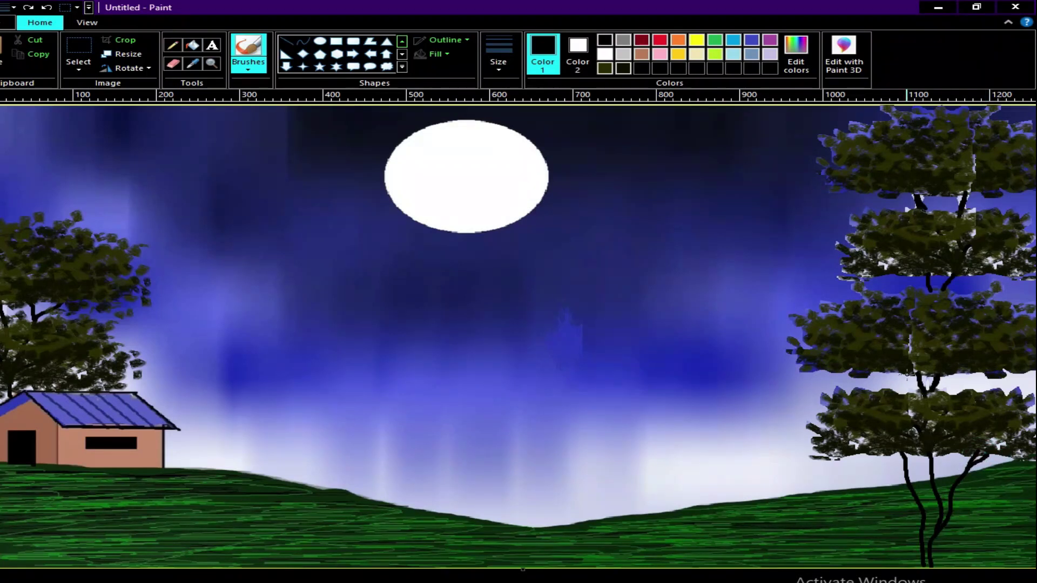
{"action": "left_click_drag", "start_coordinate": [890, 455], "coordinate": [902, 469]}
{"action": "left_click_drag", "start_coordinate": [921, 535], "coordinate": [918, 569]}
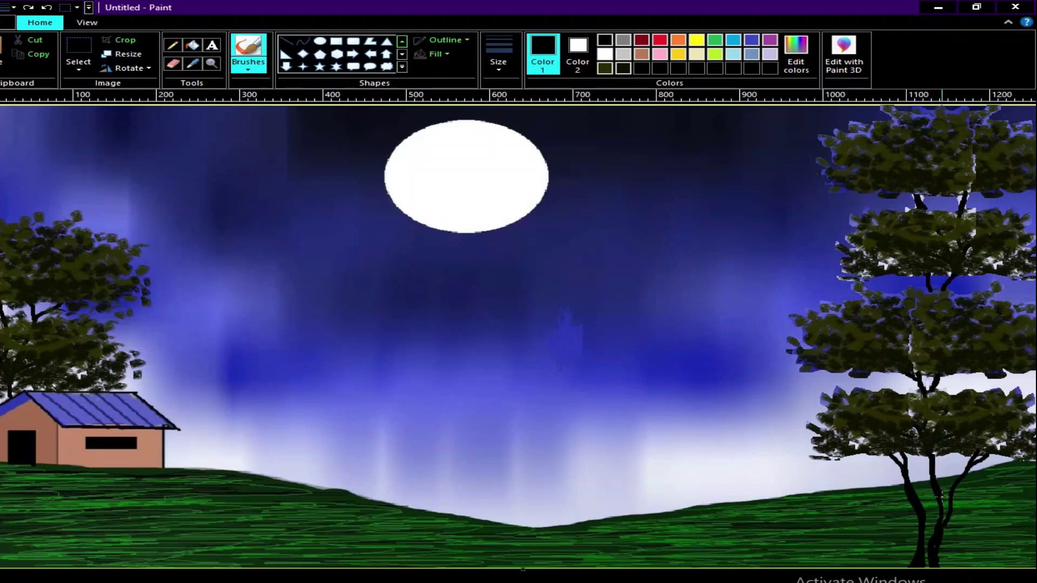
{"action": "left_click_drag", "start_coordinate": [966, 459], "coordinate": [951, 497]}
{"action": "left_click_drag", "start_coordinate": [986, 453], "coordinate": [972, 469]}
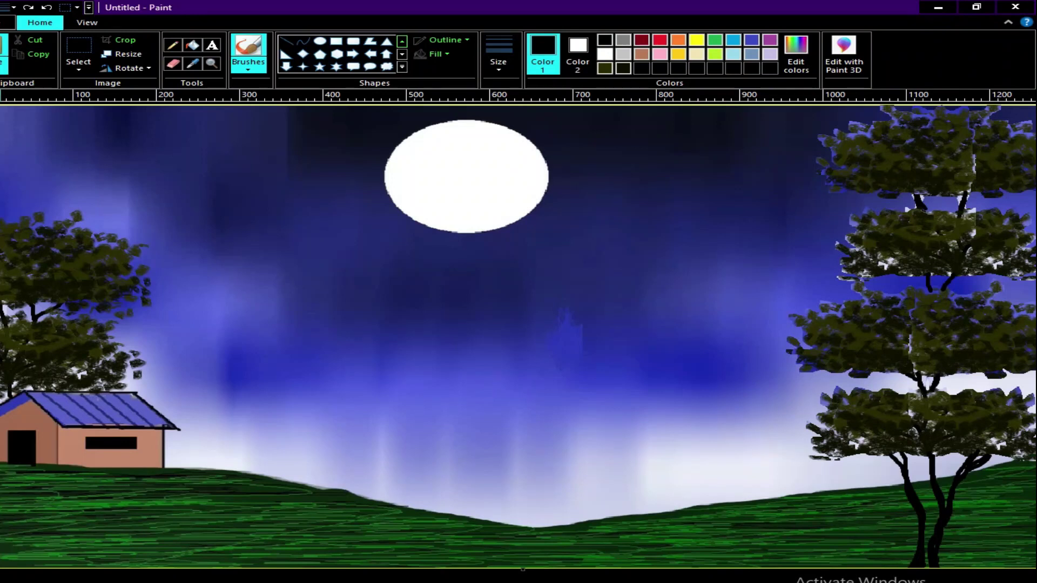
Paste another crown copy, shrink it and place it just left of the large right-hand tree
{"action": "left_click", "coordinate": [3, 54]}
{"action": "left_click_drag", "start_coordinate": [76, 192], "coordinate": [742, 336]}
{"action": "left_click_drag", "start_coordinate": [667, 444], "coordinate": [716, 410]}
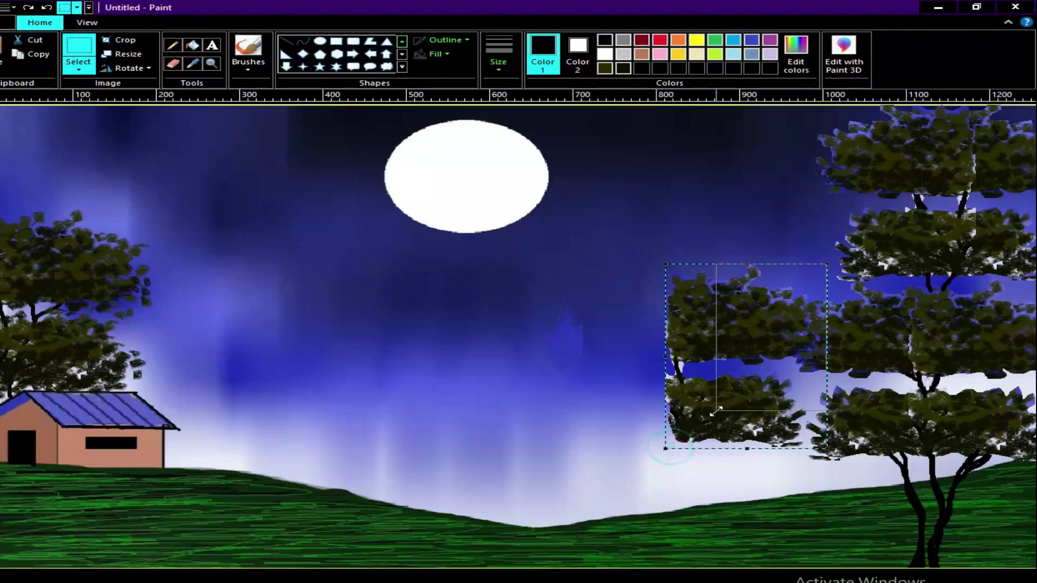
{"action": "left_click_drag", "start_coordinate": [752, 362], "coordinate": [746, 416]}
Paste a crown copy, flip it horizontally, shrink it and join it to the left side of the small crown
{"action": "left_click", "coordinate": [5, 71]}
{"action": "left_click", "coordinate": [13, 84]}
{"action": "left_click", "coordinate": [129, 68]}
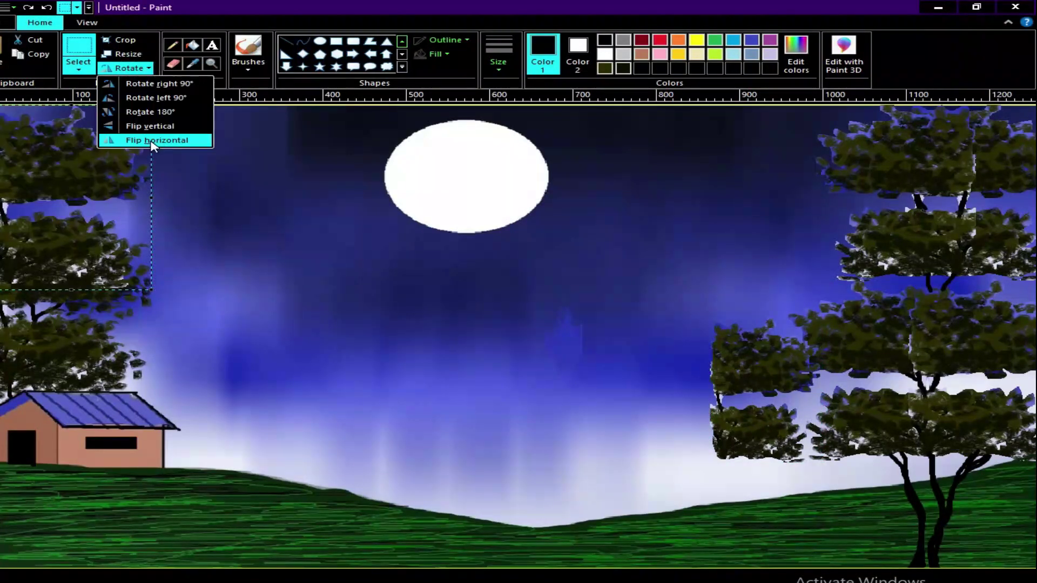
{"action": "left_click", "coordinate": [138, 143]}
{"action": "left_click_drag", "start_coordinate": [97, 175], "coordinate": [668, 354]}
{"action": "left_click_drag", "start_coordinate": [569, 471], "coordinate": [624, 437]}
{"action": "left_click_drag", "start_coordinate": [679, 380], "coordinate": [673, 412]}
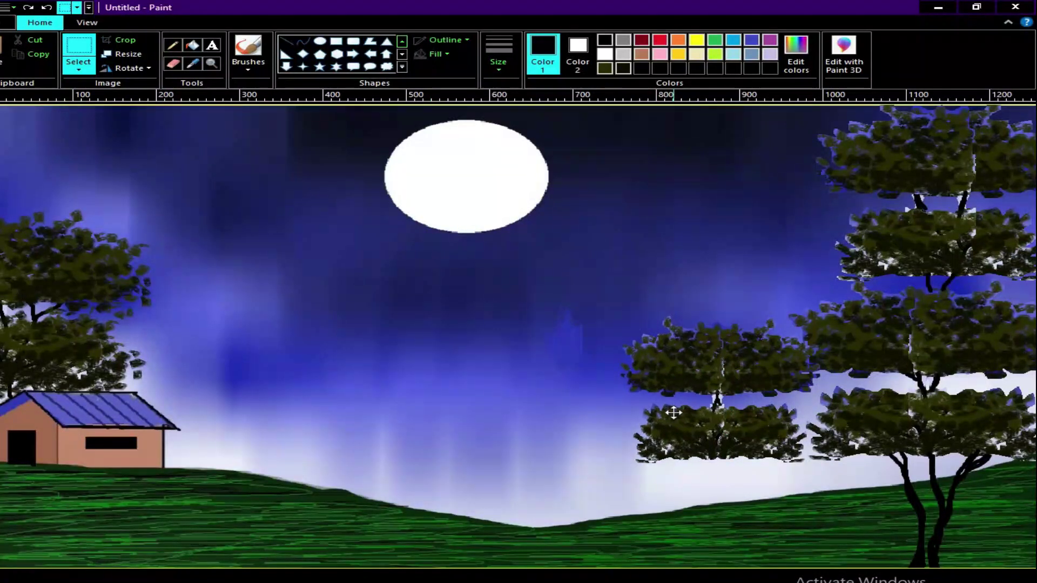
{"action": "left_click", "coordinate": [509, 342]}
Paint the small tree's black central trunk down to the ground, with a branch rising to the right
{"action": "left_click", "coordinate": [605, 40]}
{"action": "left_click", "coordinate": [250, 72]}
{"action": "left_click", "coordinate": [251, 87]}
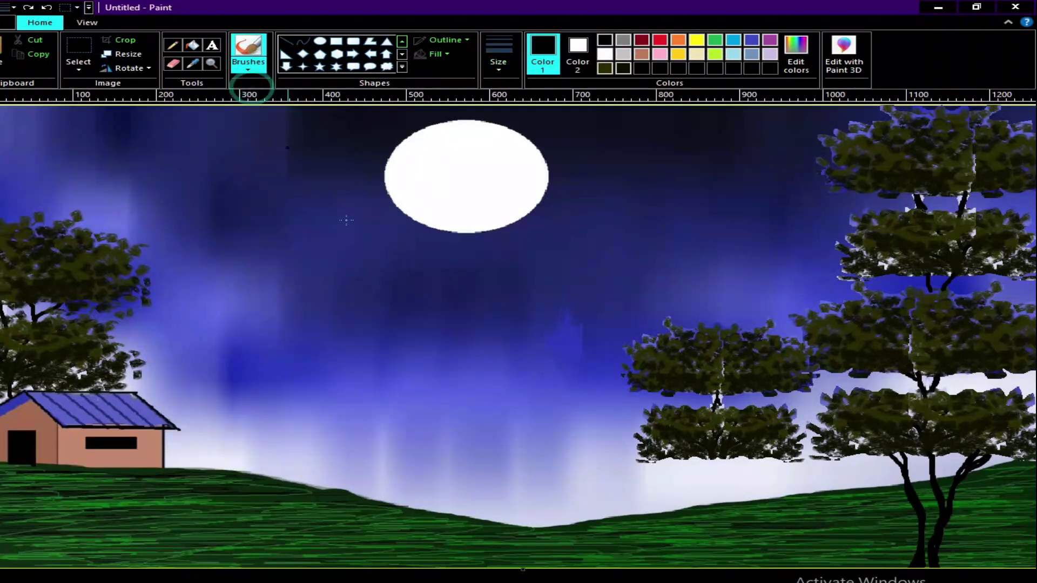
{"action": "mouse_move", "coordinate": [717, 462]}
{"action": "left_mouse_down"}
{"action": "mouse_move", "coordinate": [728, 490]}
{"action": "mouse_move", "coordinate": [723, 567]}
{"action": "left_mouse_up"}
{"action": "left_click", "coordinate": [720, 456]}
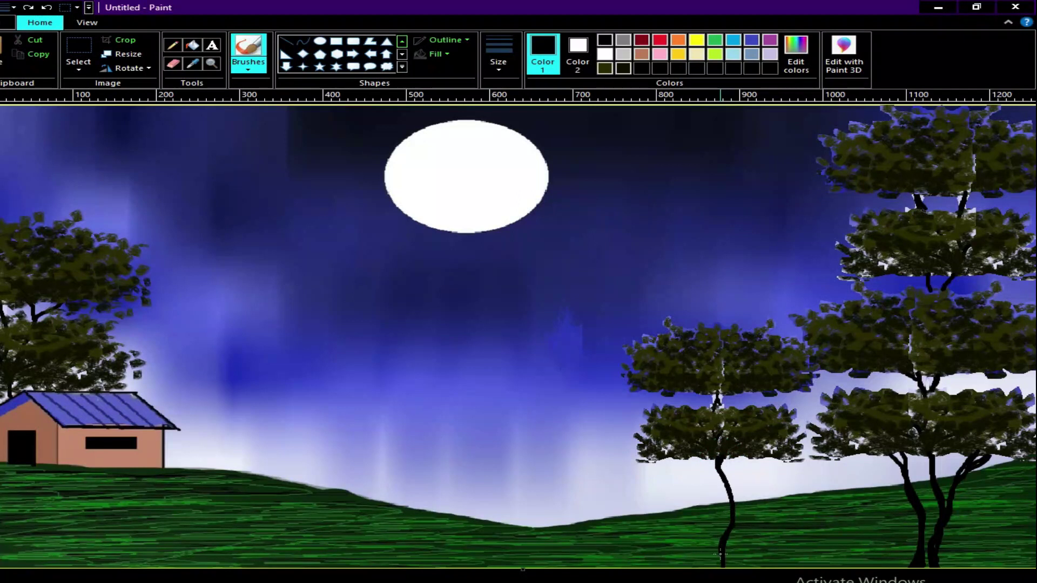
{"action": "left_click", "coordinate": [715, 399]}
{"action": "left_click_drag", "start_coordinate": [762, 460], "coordinate": [734, 522]}
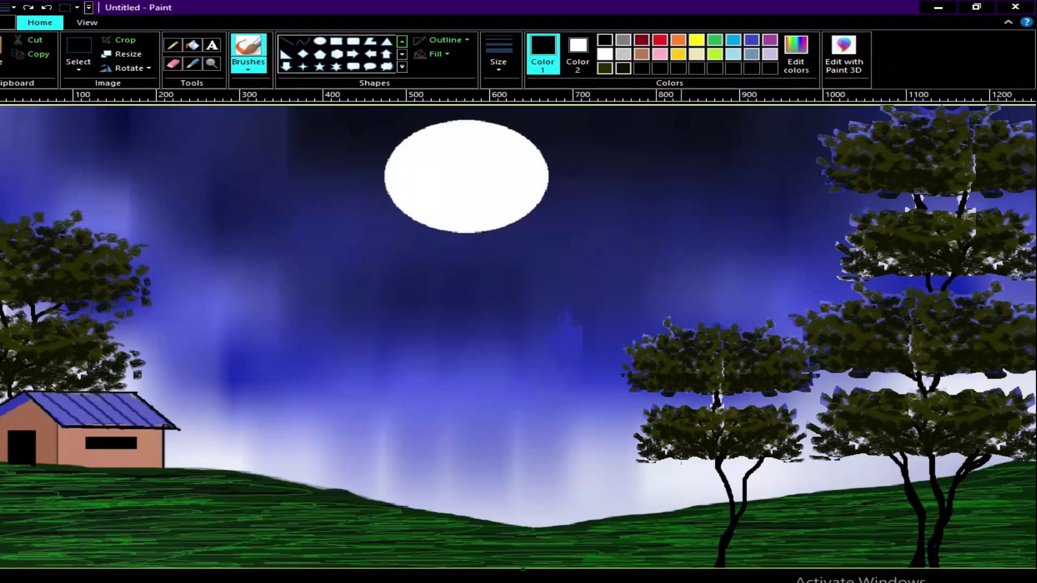
{"action": "left_click_drag", "start_coordinate": [675, 459], "coordinate": [683, 564]}
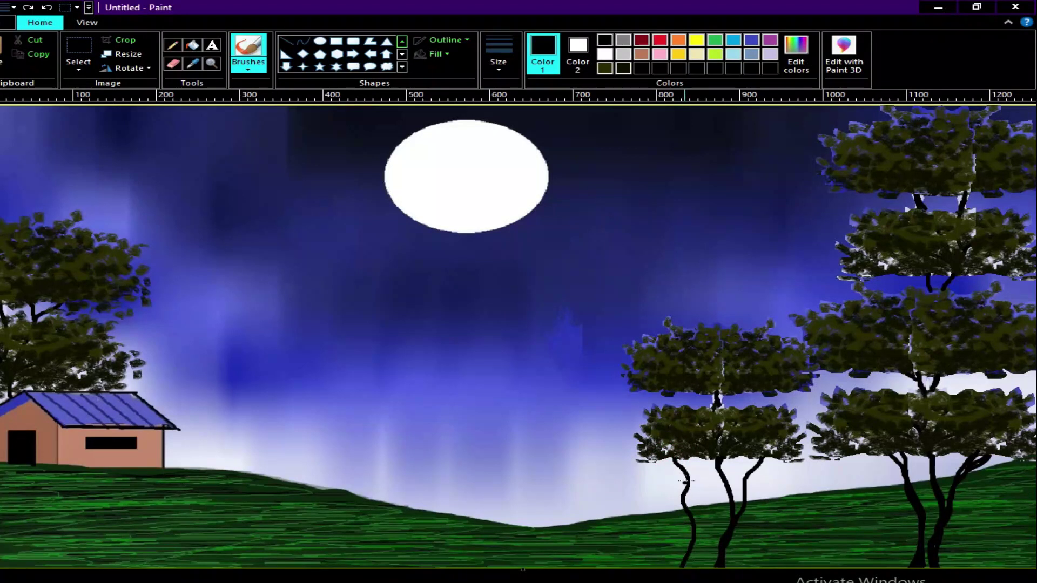
{"action": "mouse_move", "coordinate": [677, 460]}
{"action": "left_mouse_down"}
{"action": "mouse_move", "coordinate": [694, 478]}
{"action": "mouse_move", "coordinate": [684, 497]}
{"action": "mouse_move", "coordinate": [693, 563]}
{"action": "left_mouse_up"}
{"action": "left_click", "coordinate": [46, 7]}
{"action": "left_click", "coordinate": [47, 7]}
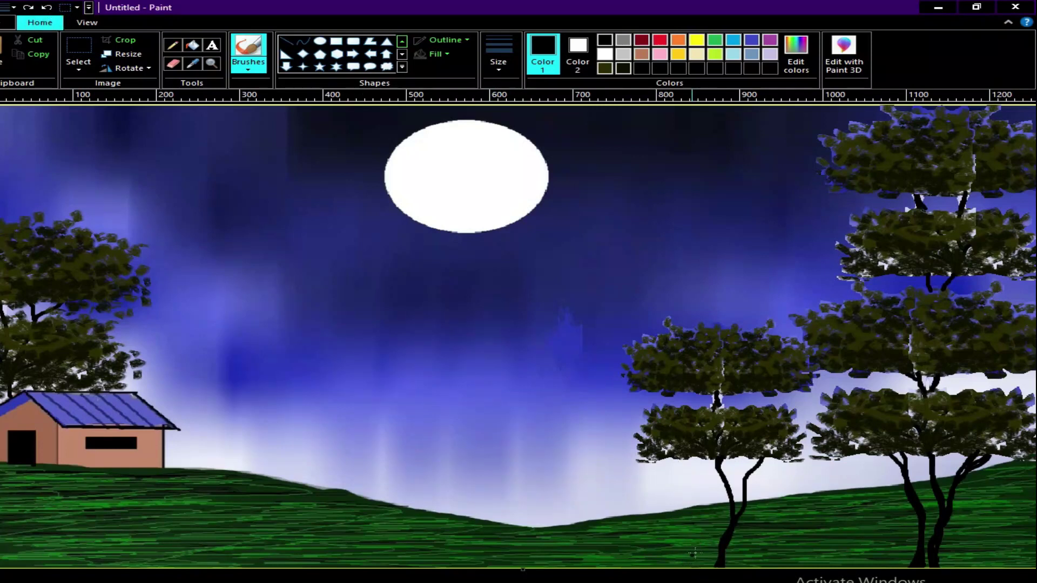
Paint a black branch from the small tree's trunk up to the left foliage and thicken the trunk and limbs
{"action": "mouse_move", "coordinate": [723, 541]}
{"action": "left_mouse_down"}
{"action": "mouse_move", "coordinate": [672, 459]}
{"action": "mouse_move", "coordinate": [693, 472]}
{"action": "left_mouse_up"}
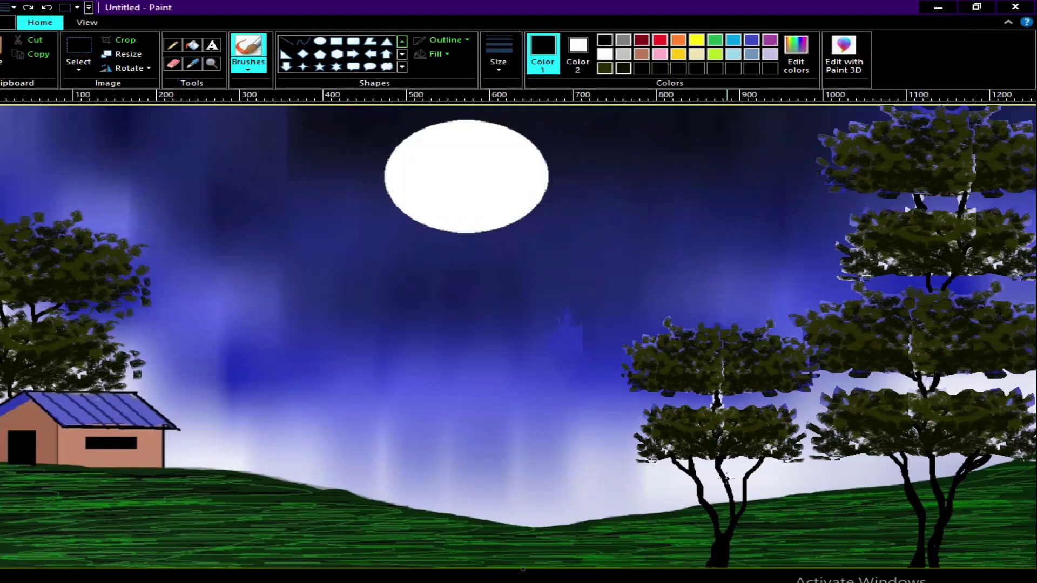
{"action": "left_click_drag", "start_coordinate": [727, 517], "coordinate": [719, 536]}
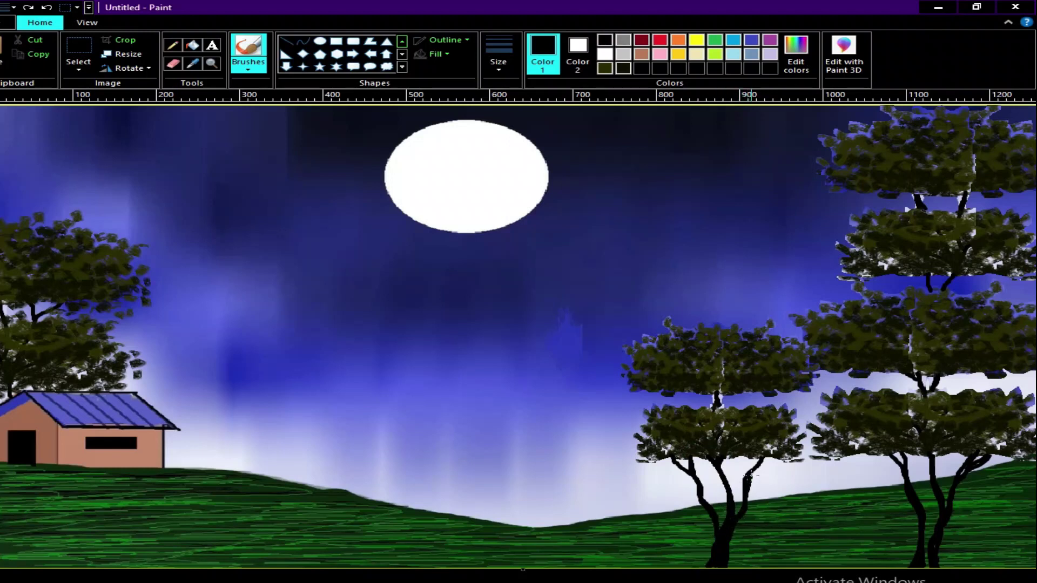
{"action": "left_click_drag", "start_coordinate": [751, 458], "coordinate": [748, 468]}
Change the brush size and paint black twigs above the small tree's crown and between its foliage tiers
{"action": "left_click", "coordinate": [499, 58]}
{"action": "left_click", "coordinate": [504, 116]}
{"action": "left_click_drag", "start_coordinate": [691, 318], "coordinate": [698, 326]}
{"action": "left_click_drag", "start_coordinate": [750, 391], "coordinate": [739, 400]}
{"action": "left_click_drag", "start_coordinate": [686, 394], "coordinate": [696, 402]}
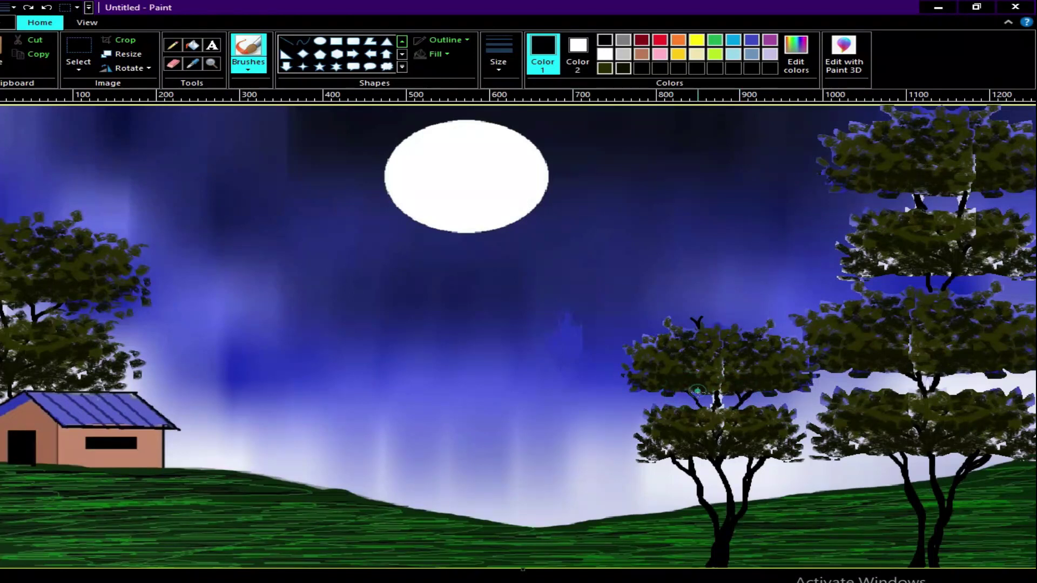
{"action": "left_click", "coordinate": [698, 393]}
{"action": "left_click", "coordinate": [46, 7]}
{"action": "left_click", "coordinate": [4, 75]}
{"action": "left_click_drag", "start_coordinate": [48, 171], "coordinate": [165, 280]}
{"action": "left_click_drag", "start_coordinate": [275, 396], "coordinate": [219, 358]}
{"action": "left_click_drag", "start_coordinate": [173, 326], "coordinate": [217, 406]}
{"action": "left_click_drag", "start_coordinate": [208, 337], "coordinate": [212, 340]}
{"action": "left_click", "coordinate": [3, 54]}
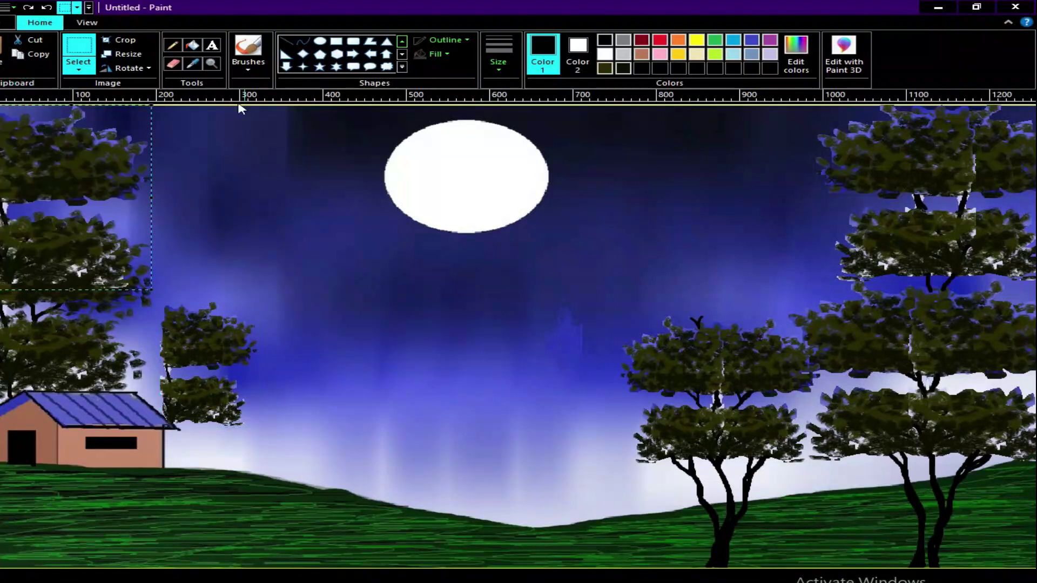
{"action": "left_click", "coordinate": [127, 68]}
{"action": "left_click", "coordinate": [156, 141]}
{"action": "left_click_drag", "start_coordinate": [152, 290], "coordinate": [112, 232]}
{"action": "left_click_drag", "start_coordinate": [51, 174], "coordinate": [135, 360]}
{"action": "left_click_drag", "start_coordinate": [192, 416], "coordinate": [170, 406]}
{"action": "left_click_drag", "start_coordinate": [110, 375], "coordinate": [115, 393]}
{"action": "left_click_drag", "start_coordinate": [80, 429], "coordinate": [114, 406]}
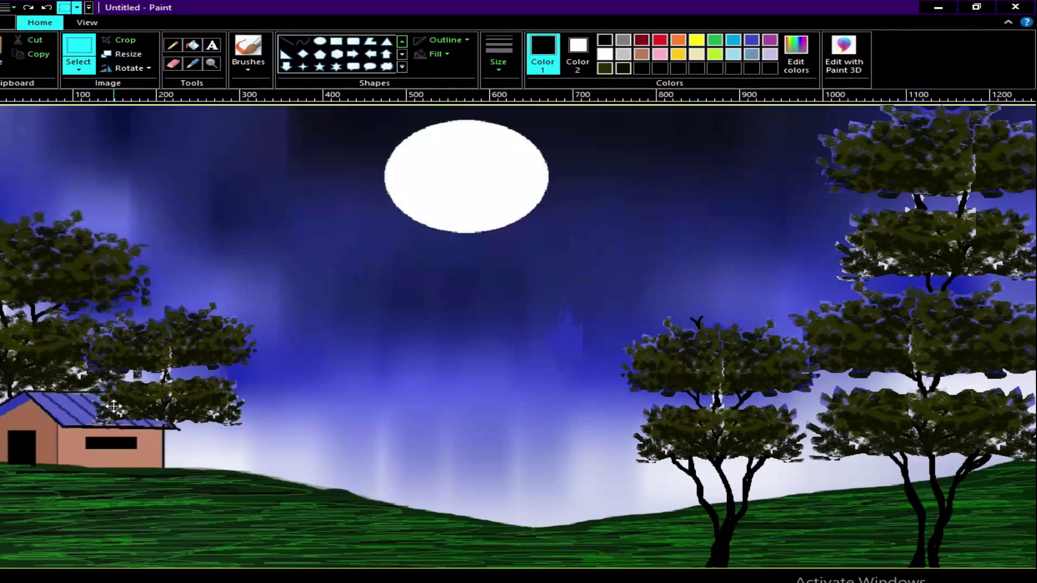
{"action": "left_click", "coordinate": [218, 410]}
{"action": "left_click", "coordinate": [52, 9]}
{"action": "left_click", "coordinate": [52, 9]}
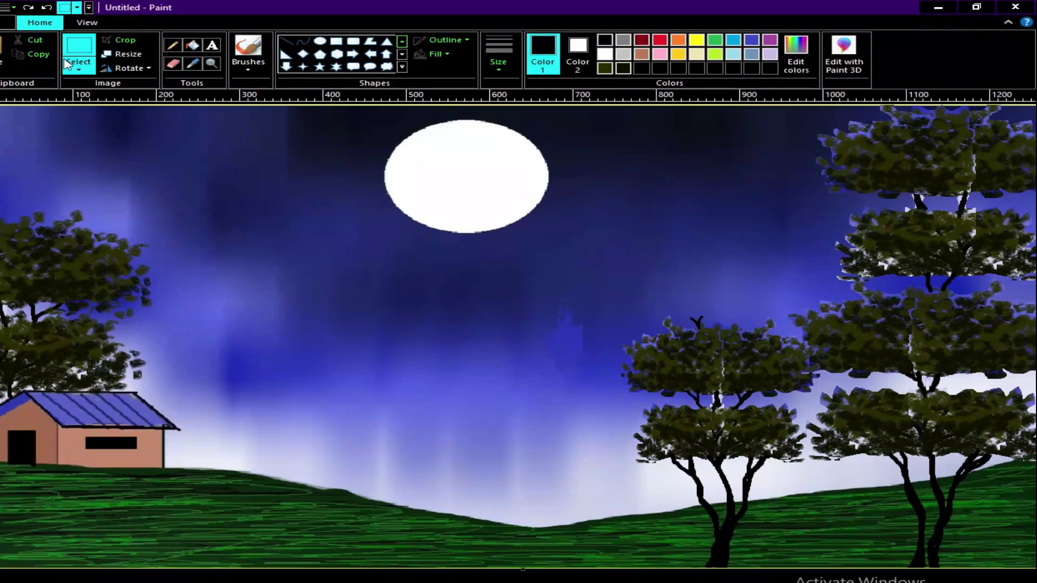
Paste a full-size crown copy behind the house, extending the left tree's foliage to the right
{"action": "left_click", "coordinate": [5, 54]}
{"action": "left_click_drag", "start_coordinate": [62, 178], "coordinate": [184, 288]}
{"action": "left_click", "coordinate": [167, 187]}
Paste a crown copy, flip it horizontally and overlap it with the left tree's foliage above the roof
{"action": "left_click", "coordinate": [4, 67]}
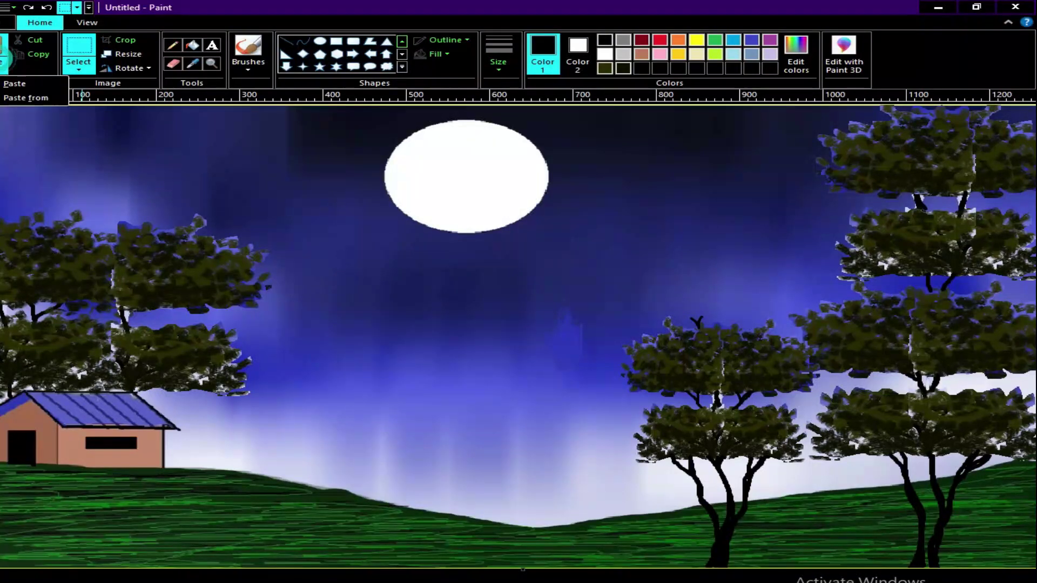
{"action": "left_click", "coordinate": [14, 85]}
{"action": "left_click", "coordinate": [129, 68]}
{"action": "left_click", "coordinate": [142, 139]}
{"action": "left_click_drag", "start_coordinate": [92, 169], "coordinate": [107, 265]}
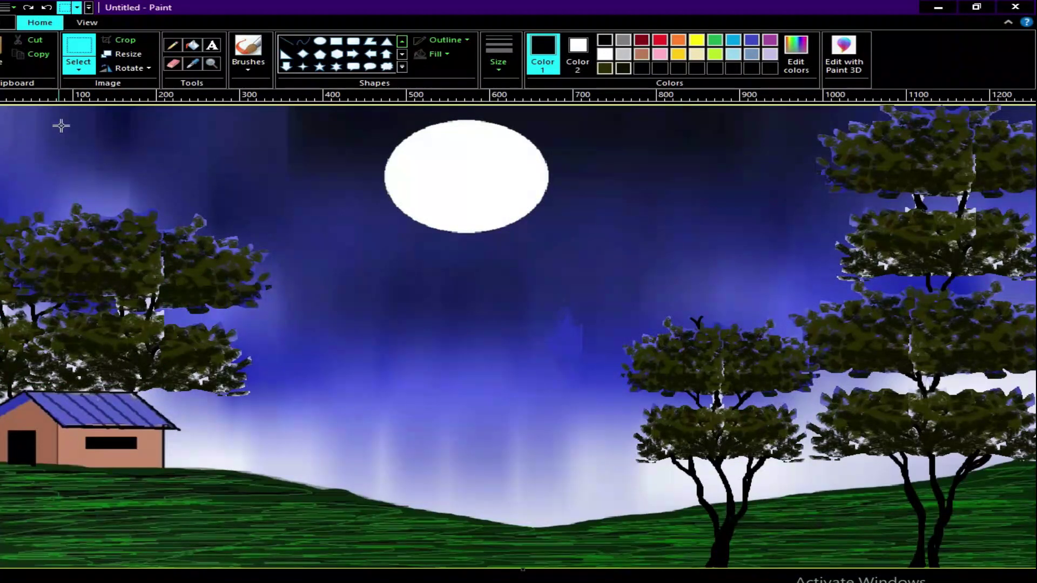
Paste two more crown copies above the left tree, extending its foliage to the canvas's upper left corner
{"action": "left_click", "coordinate": [18, 79]}
{"action": "left_click", "coordinate": [16, 88]}
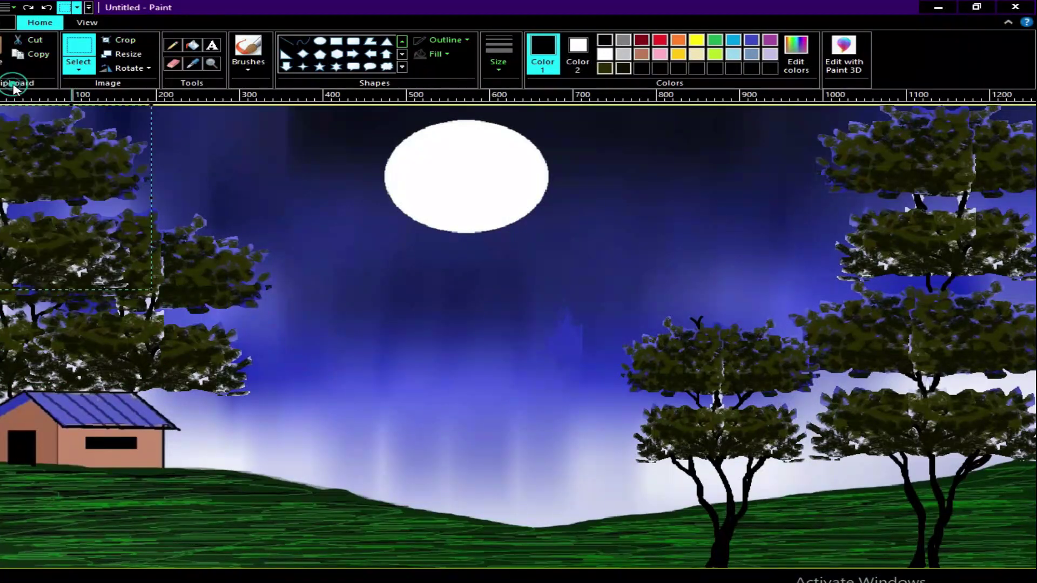
{"action": "left_click_drag", "start_coordinate": [69, 153], "coordinate": [99, 102]}
{"action": "left_click", "coordinate": [272, 141]}
{"action": "left_click", "coordinate": [5, 67]}
{"action": "left_click", "coordinate": [14, 84]}
{"action": "left_click_drag", "start_coordinate": [33, 153], "coordinate": [0, 106]}
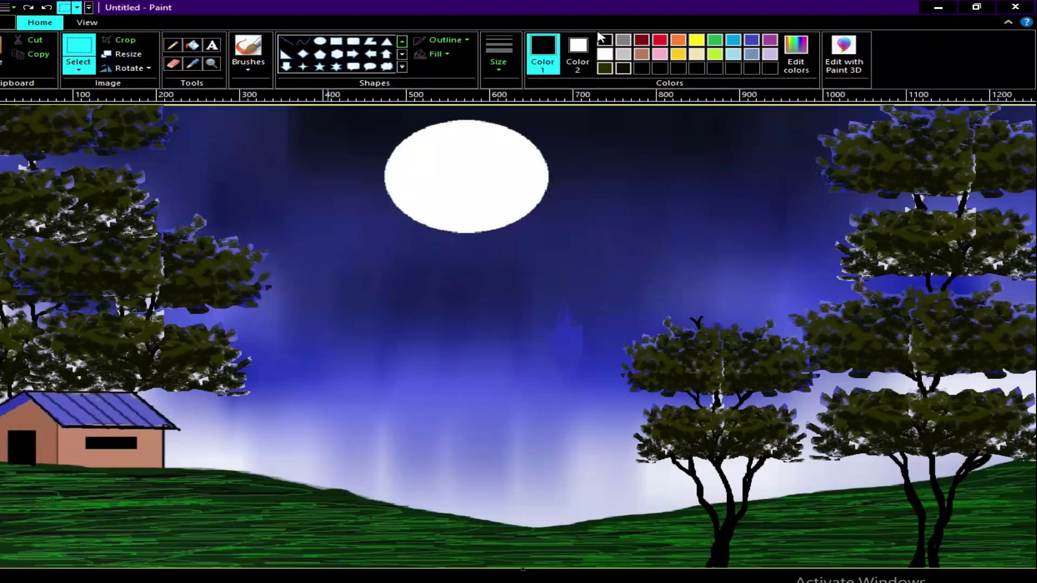
Paint black branches between the left trees' foliage tiers and small twigs along their outer edges
{"action": "left_click", "coordinate": [248, 65]}
{"action": "left_click", "coordinate": [248, 86]}
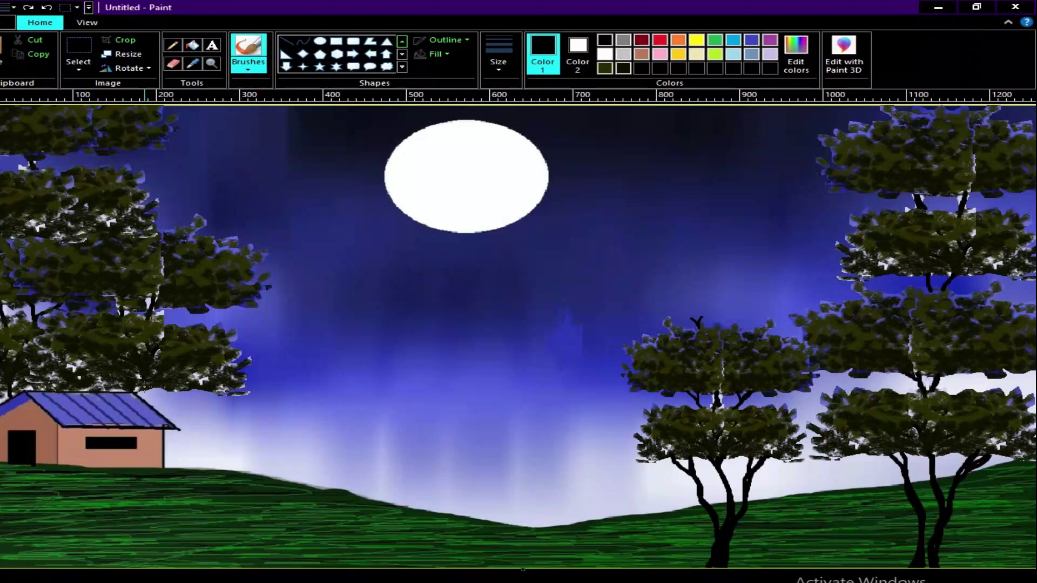
{"action": "left_click_drag", "start_coordinate": [144, 389], "coordinate": [146, 402]}
{"action": "left_click_drag", "start_coordinate": [174, 391], "coordinate": [170, 402]}
{"action": "left_click_drag", "start_coordinate": [199, 310], "coordinate": [185, 325]}
{"action": "left_click_drag", "start_coordinate": [102, 166], "coordinate": [102, 154]}
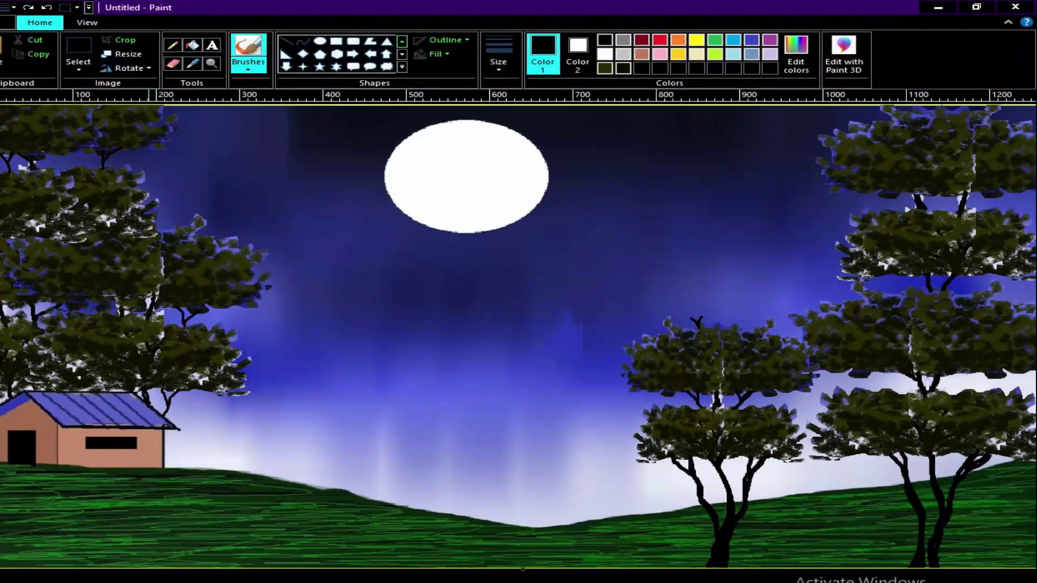
{"action": "left_click_drag", "start_coordinate": [158, 182], "coordinate": [140, 190]}
Dab dark olive leaves over the light vertical seam and white gaps in the left trees' foliage
{"action": "left_click", "coordinate": [604, 68]}
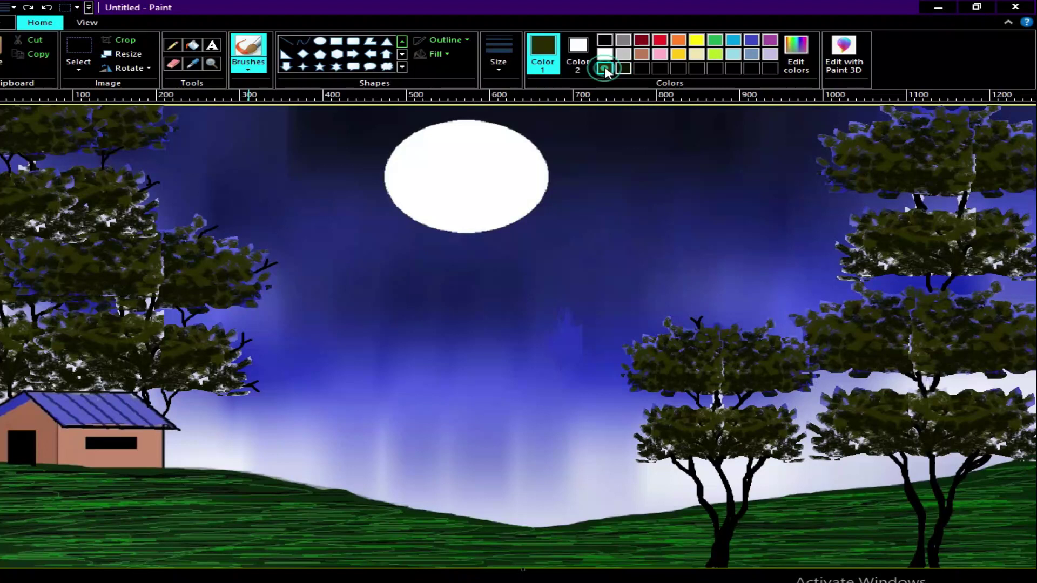
{"action": "left_click", "coordinate": [248, 66]}
{"action": "left_click", "coordinate": [283, 114]}
{"action": "key", "text": "ctrl+z"}
{"action": "left_click", "coordinate": [166, 273]}
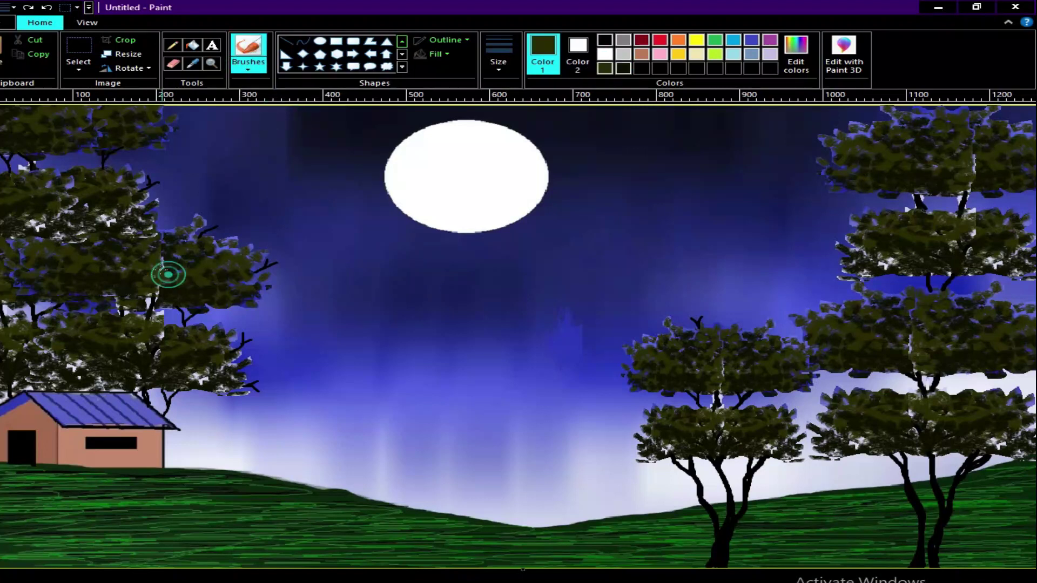
{"action": "left_click", "coordinate": [156, 284]}
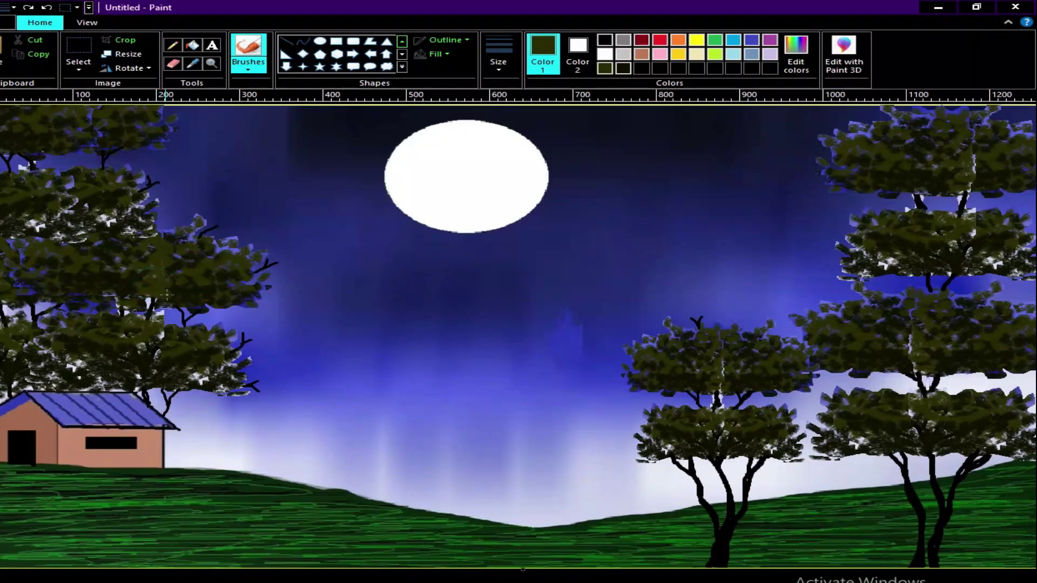
{"action": "left_click", "coordinate": [107, 218]}
{"action": "left_click", "coordinate": [59, 246]}
{"action": "left_click", "coordinate": [110, 301]}
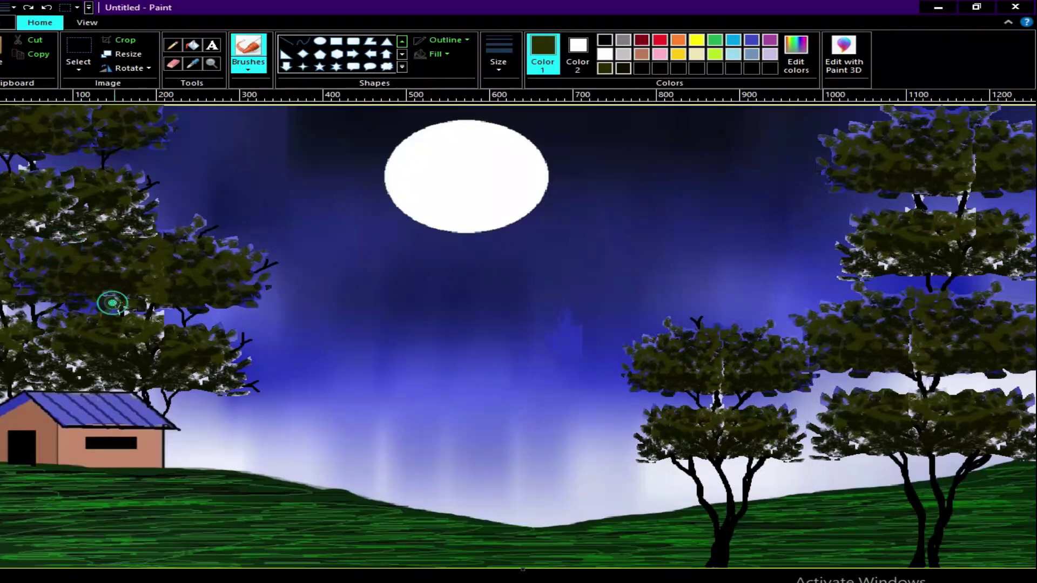
Dab olive leaves along the undersides of the left trees' two lower right crowns
{"action": "left_click", "coordinate": [214, 319]}
{"action": "left_click", "coordinate": [206, 310]}
{"action": "left_click", "coordinate": [225, 309]}
{"action": "left_click", "coordinate": [234, 310]}
{"action": "left_click", "coordinate": [259, 303]}
{"action": "left_click", "coordinate": [185, 391]}
{"action": "left_click", "coordinate": [238, 396]}
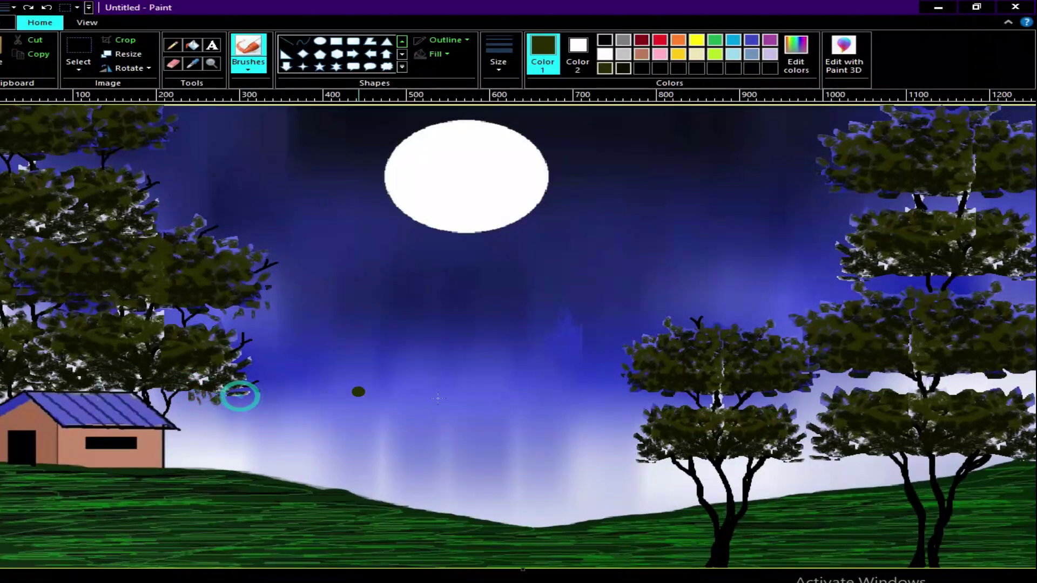
Add dark olive leaves to the second tier and the gaps between the tall right tree's crowns
{"action": "left_click", "coordinate": [895, 254]}
{"action": "left_click", "coordinate": [970, 233]}
{"action": "left_click", "coordinate": [998, 259]}
{"action": "left_click", "coordinate": [975, 215]}
{"action": "left_click", "coordinate": [963, 197]}
{"action": "left_click", "coordinate": [950, 199]}
{"action": "left_click", "coordinate": [921, 199]}
{"action": "left_click", "coordinate": [990, 194]}
{"action": "left_click", "coordinate": [1022, 193]}
{"action": "left_click", "coordinate": [988, 204]}
{"action": "left_click", "coordinate": [945, 204]}
{"action": "left_click", "coordinate": [893, 195]}
{"action": "left_click", "coordinate": [963, 283]}
{"action": "left_click", "coordinate": [942, 276]}
{"action": "left_click", "coordinate": [915, 280]}
{"action": "left_click", "coordinate": [931, 383]}
Switch to the darker olive custom color and dab leaves in the gap above the tall right tree's lowest crown
{"action": "left_click", "coordinate": [624, 68]}
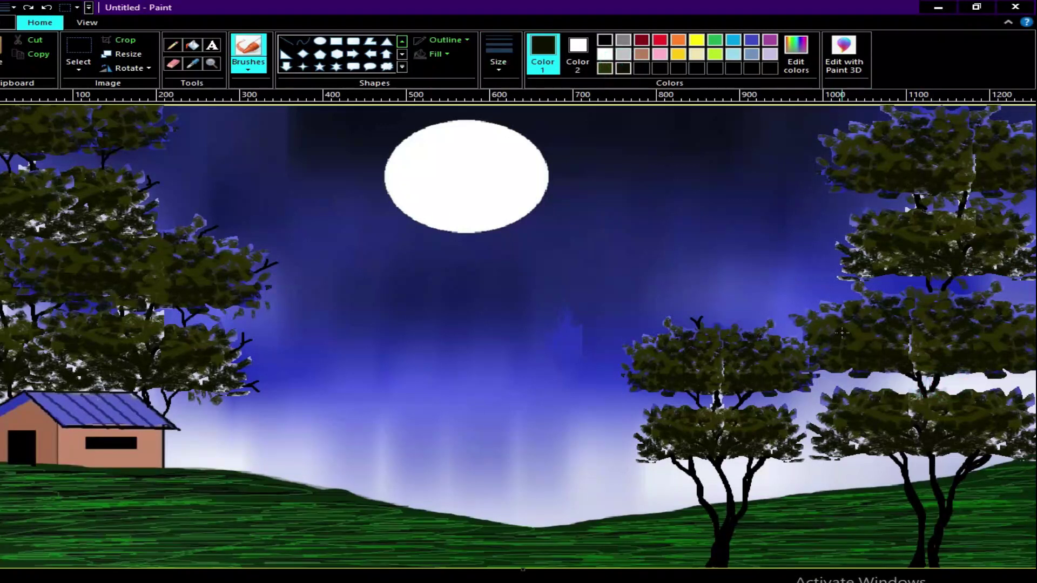
{"action": "left_click", "coordinate": [893, 378]}
{"action": "left_click", "coordinate": [883, 381]}
{"action": "left_click", "coordinate": [872, 378]}
{"action": "left_click", "coordinate": [885, 378]}
{"action": "left_click", "coordinate": [939, 380]}
{"action": "left_click", "coordinate": [962, 380]}
{"action": "left_click", "coordinate": [949, 379]}
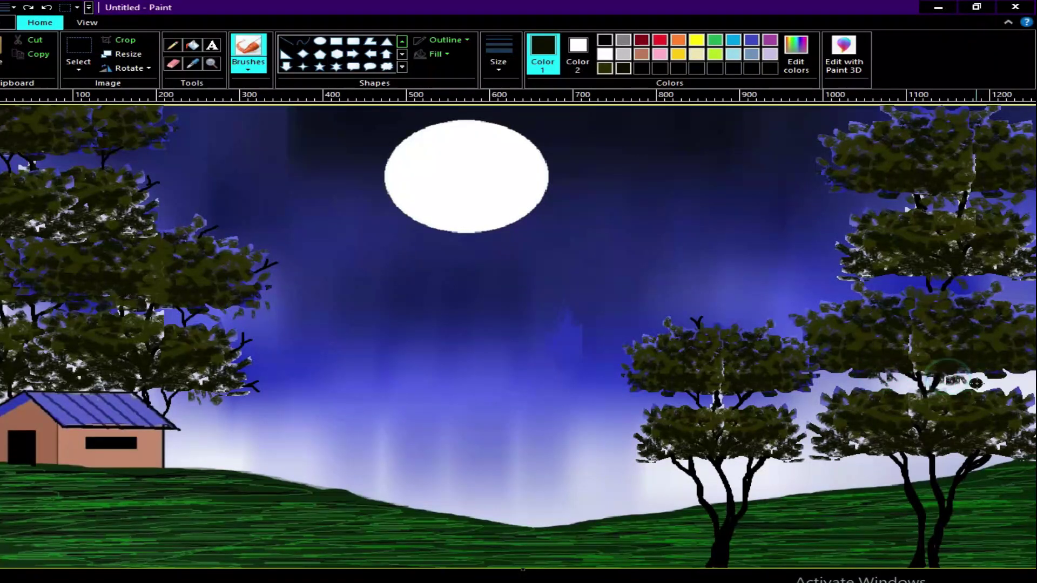
{"action": "left_click", "coordinate": [930, 380]}
{"action": "left_click", "coordinate": [918, 372]}
{"action": "left_click", "coordinate": [894, 375]}
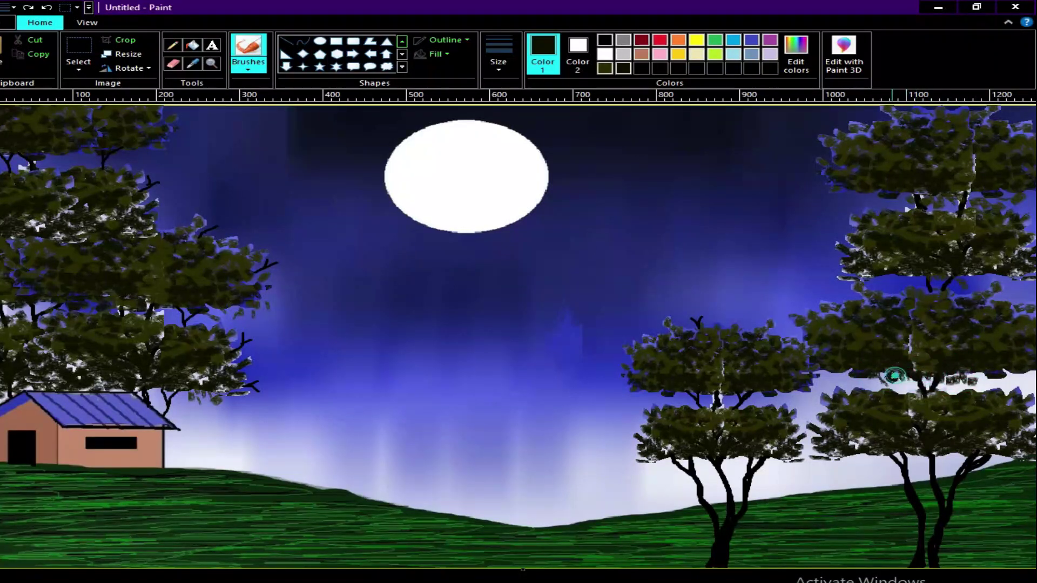
{"action": "left_click", "coordinate": [907, 383]}
{"action": "left_click", "coordinate": [954, 385]}
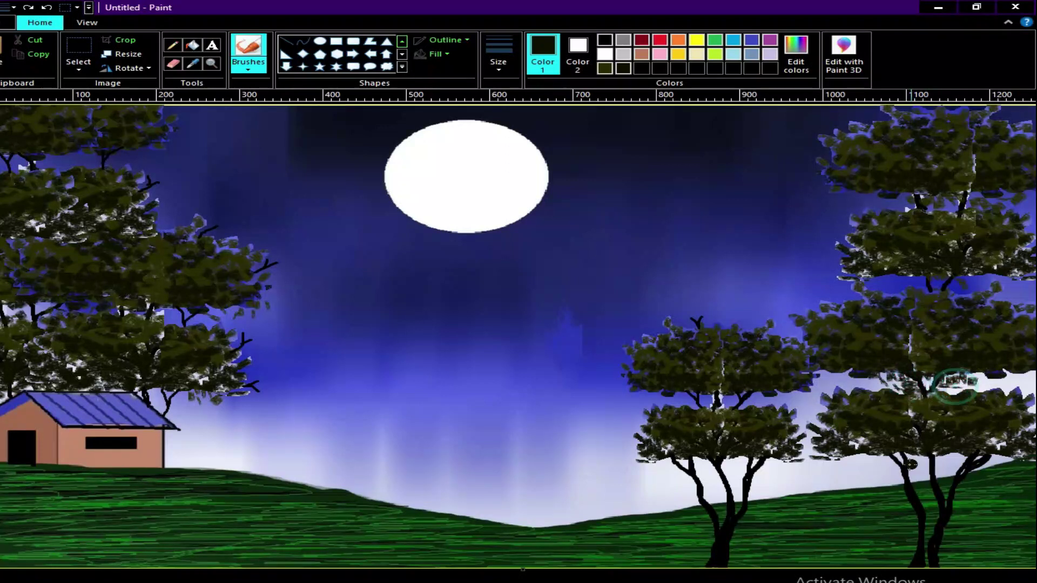
Dab darker olive leaves along the underside of the tall right tree's lowest crown
{"action": "left_click", "coordinate": [939, 457]}
{"action": "left_click", "coordinate": [927, 452]}
{"action": "left_click", "coordinate": [950, 456]}
{"action": "left_click", "coordinate": [864, 470]}
{"action": "left_click", "coordinate": [880, 461]}
{"action": "left_click", "coordinate": [871, 457]}
{"action": "left_click", "coordinate": [859, 457]}
{"action": "left_click", "coordinate": [991, 459]}
Dab darker olive leaves along the underside and right side of the small tree's lower crown
{"action": "left_click", "coordinate": [663, 465]}
{"action": "left_click", "coordinate": [683, 458]}
{"action": "left_click", "coordinate": [738, 458]}
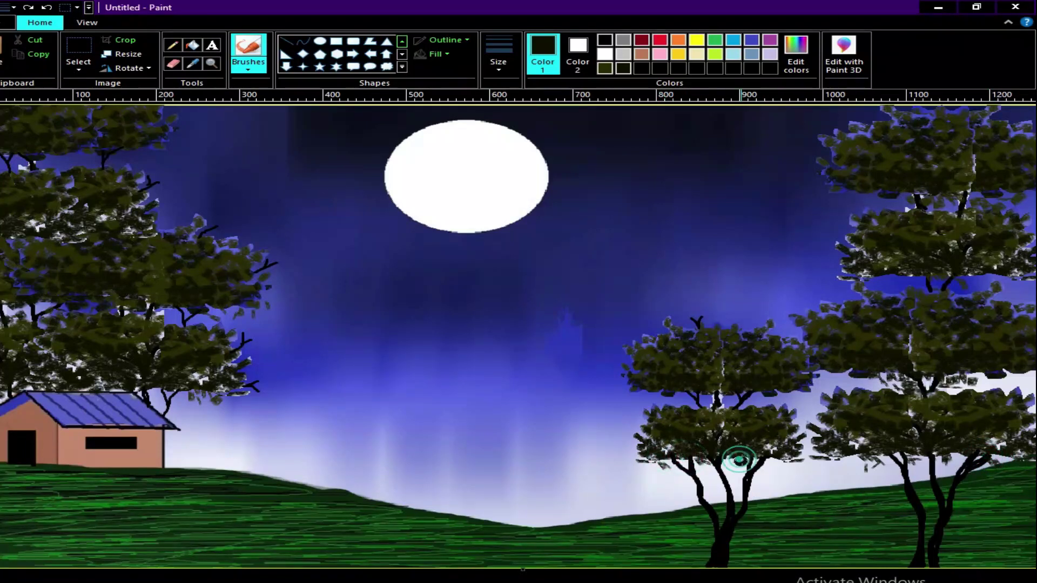
{"action": "left_click", "coordinate": [761, 461]}
{"action": "left_click", "coordinate": [784, 453]}
{"action": "left_click", "coordinate": [789, 441]}
{"action": "left_click", "coordinate": [778, 430]}
{"action": "left_click", "coordinate": [757, 405]}
{"action": "left_click", "coordinate": [784, 403]}
Extend the small tree's lower crown with darker olive leaves along its left edge and underside, and touch up the neighboring tree
{"action": "left_click", "coordinate": [618, 421]}
{"action": "left_click", "coordinate": [633, 419]}
{"action": "left_click", "coordinate": [646, 429]}
{"action": "left_click", "coordinate": [645, 423]}
{"action": "left_click", "coordinate": [631, 441]}
{"action": "left_click", "coordinate": [642, 434]}
{"action": "left_click", "coordinate": [630, 447]}
{"action": "left_click", "coordinate": [616, 453]}
{"action": "left_click", "coordinate": [630, 431]}
{"action": "left_click", "coordinate": [637, 468]}
{"action": "left_click", "coordinate": [650, 465]}
{"action": "left_click", "coordinate": [620, 451]}
{"action": "left_click", "coordinate": [673, 464]}
{"action": "left_click", "coordinate": [633, 458]}
{"action": "left_click", "coordinate": [775, 467]}
{"action": "left_click", "coordinate": [860, 463]}
{"action": "left_click", "coordinate": [857, 438]}
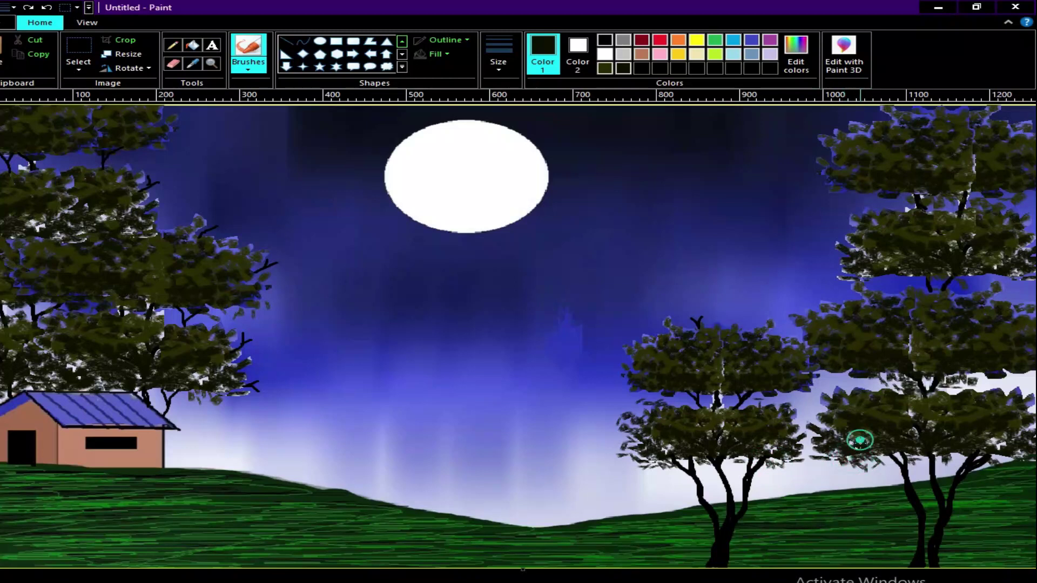
Dab darker olive leaves beneath the small tree's upper crown and the tall right tree's middle crowns
{"action": "left_click", "coordinate": [710, 396]}
{"action": "left_click", "coordinate": [758, 394]}
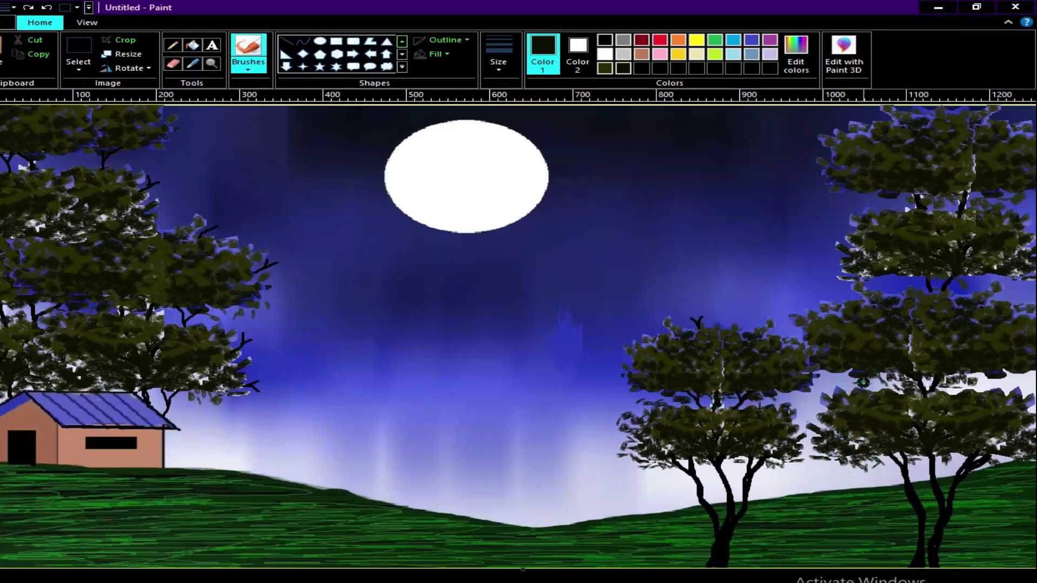
{"action": "left_click", "coordinate": [883, 386]}
{"action": "left_click", "coordinate": [970, 371]}
{"action": "left_click", "coordinate": [913, 279]}
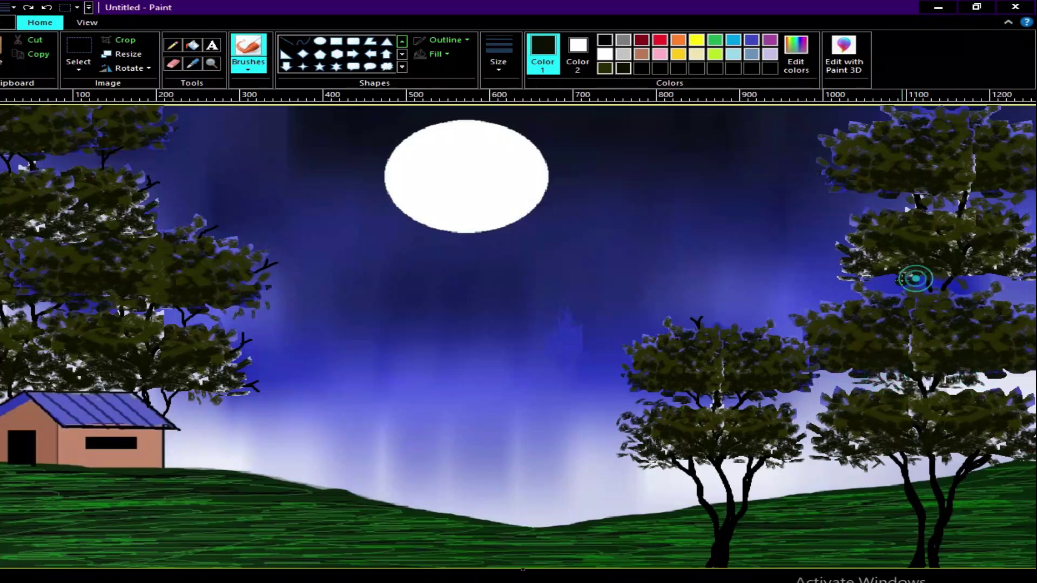
{"action": "left_click", "coordinate": [918, 285]}
{"action": "left_click", "coordinate": [956, 280]}
{"action": "left_click", "coordinate": [960, 277]}
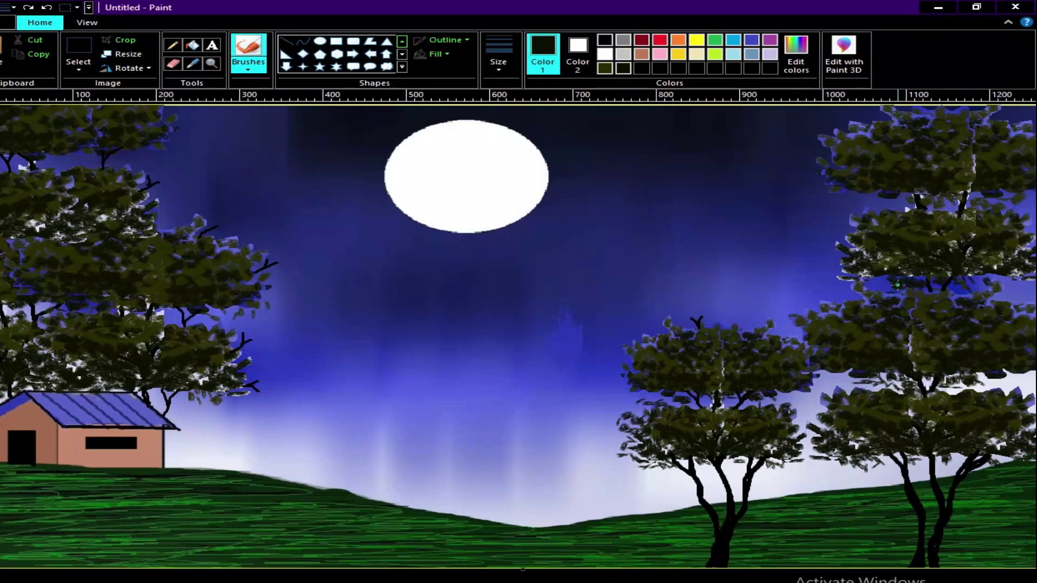
Fill beneath the tall right tree's top crown and the small tree's upper crown with darker olive leaves
{"action": "left_click", "coordinate": [901, 202]}
{"action": "left_click", "coordinate": [896, 196]}
{"action": "left_click", "coordinate": [945, 197]}
{"action": "left_click", "coordinate": [978, 193]}
{"action": "left_click", "coordinate": [726, 371]}
Switch to black and shade the left tree's foliage just above the house roof
{"action": "left_click", "coordinate": [605, 40]}
{"action": "left_click", "coordinate": [161, 372]}
{"action": "mouse_move", "coordinate": [161, 372]}
{"action": "left_mouse_down"}
{"action": "mouse_move", "coordinate": [193, 374]}
{"action": "mouse_move", "coordinate": [128, 372]}
{"action": "mouse_move", "coordinate": [141, 375]}
{"action": "left_mouse_up"}
Dab black shadow leaves across the lowest crowns of the small tree and the tall right tree
{"action": "left_click", "coordinate": [678, 453]}
{"action": "left_click", "coordinate": [724, 440]}
{"action": "left_click", "coordinate": [706, 430]}
{"action": "left_click", "coordinate": [764, 446]}
{"action": "left_click", "coordinate": [896, 454]}
{"action": "left_click", "coordinate": [874, 450]}
{"action": "left_click", "coordinate": [859, 442]}
{"action": "left_click", "coordinate": [906, 440]}
{"action": "left_click", "coordinate": [985, 445]}
{"action": "left_click", "coordinate": [961, 436]}
{"action": "left_click", "coordinate": [994, 447]}
{"action": "left_click", "coordinate": [1018, 450]}
{"action": "left_click", "coordinate": [1001, 433]}
Shade the center and underside of the tall right tree's third crown with black leaves, covering the light seam
{"action": "left_click", "coordinate": [909, 335]}
{"action": "left_click", "coordinate": [918, 351]}
{"action": "left_click", "coordinate": [956, 368]}
{"action": "left_click", "coordinate": [928, 347]}
{"action": "left_click", "coordinate": [932, 364]}
{"action": "left_click", "coordinate": [948, 344]}
{"action": "left_click", "coordinate": [921, 346]}
Deepen the black shadows in the lowest crowns of both right-hand trees
{"action": "left_click", "coordinate": [925, 439]}
{"action": "left_click", "coordinate": [896, 430]}
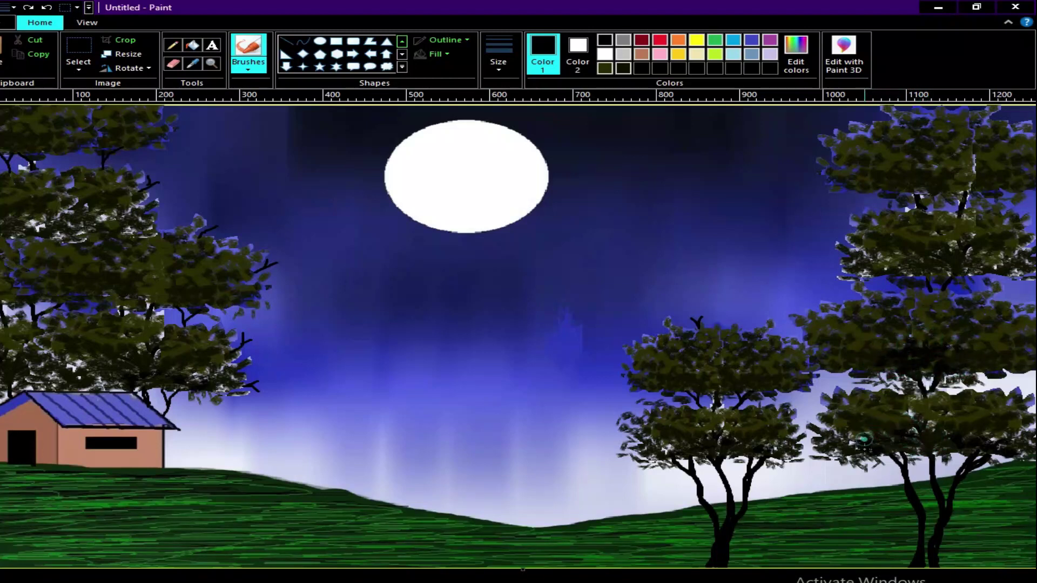
{"action": "left_click", "coordinate": [960, 424]}
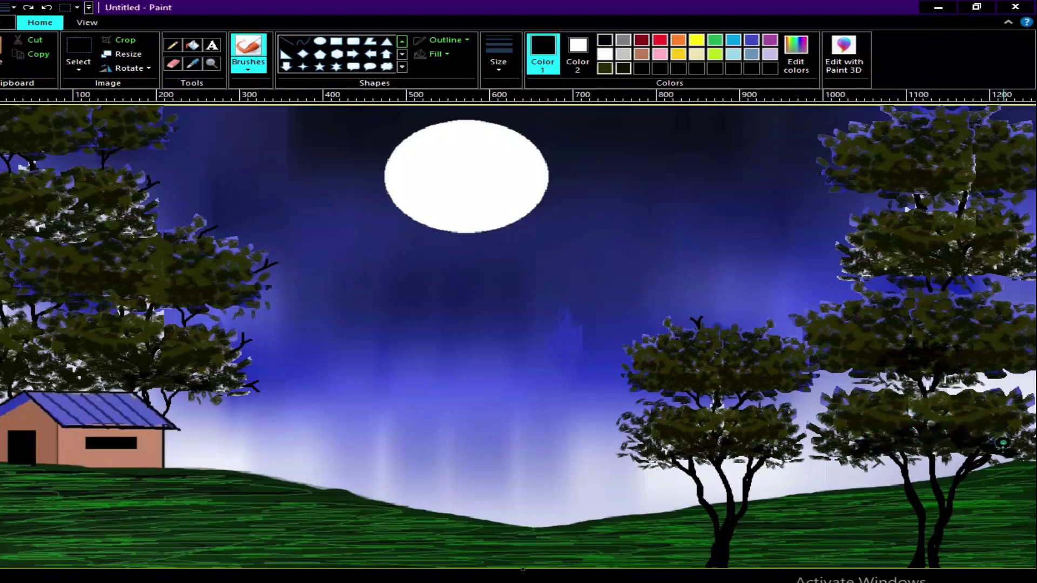
{"action": "left_click", "coordinate": [785, 454]}
{"action": "left_click", "coordinate": [714, 451]}
{"action": "left_click", "coordinate": [668, 447]}
{"action": "left_click", "coordinate": [650, 456]}
{"action": "left_click", "coordinate": [665, 452]}
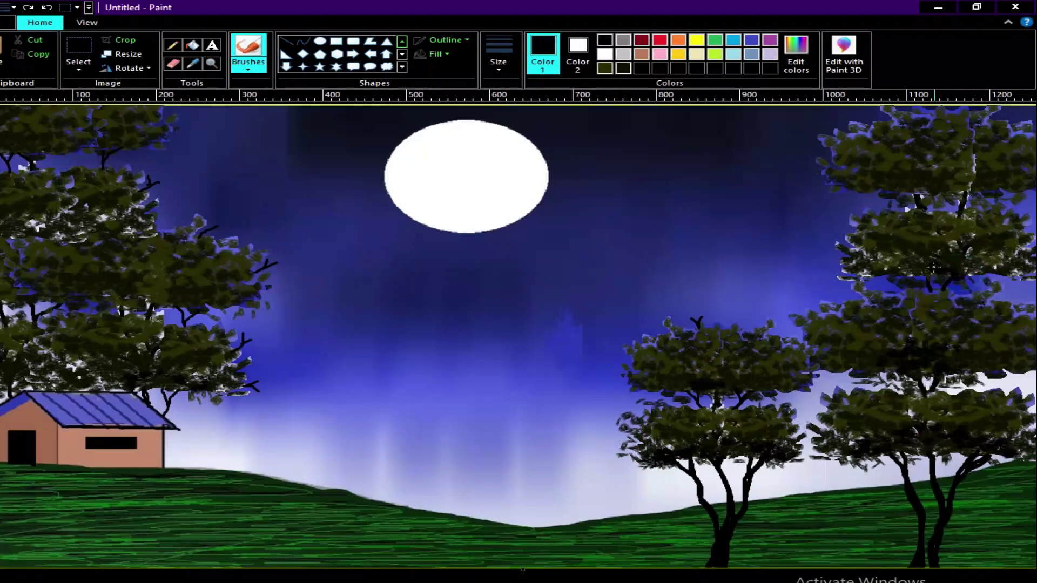
Shade the tall right tree's two upper crowns with black leaves, covering the top crown's light seam
{"action": "left_click", "coordinate": [980, 251]}
{"action": "left_click", "coordinate": [952, 184]}
{"action": "left_click", "coordinate": [969, 166]}
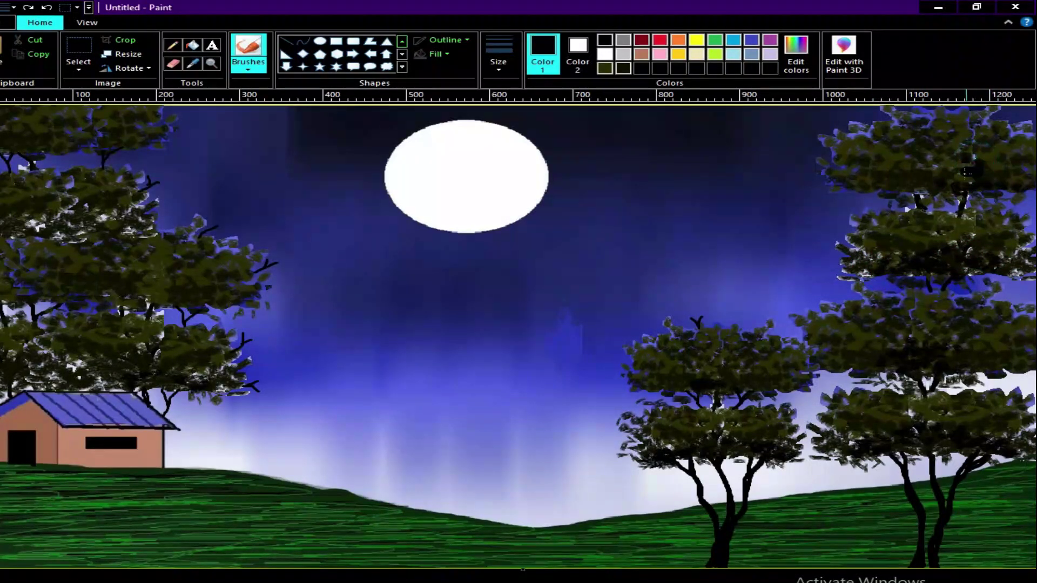
{"action": "left_click", "coordinate": [962, 159]}
{"action": "left_click", "coordinate": [1027, 176]}
{"action": "left_click", "coordinate": [995, 165]}
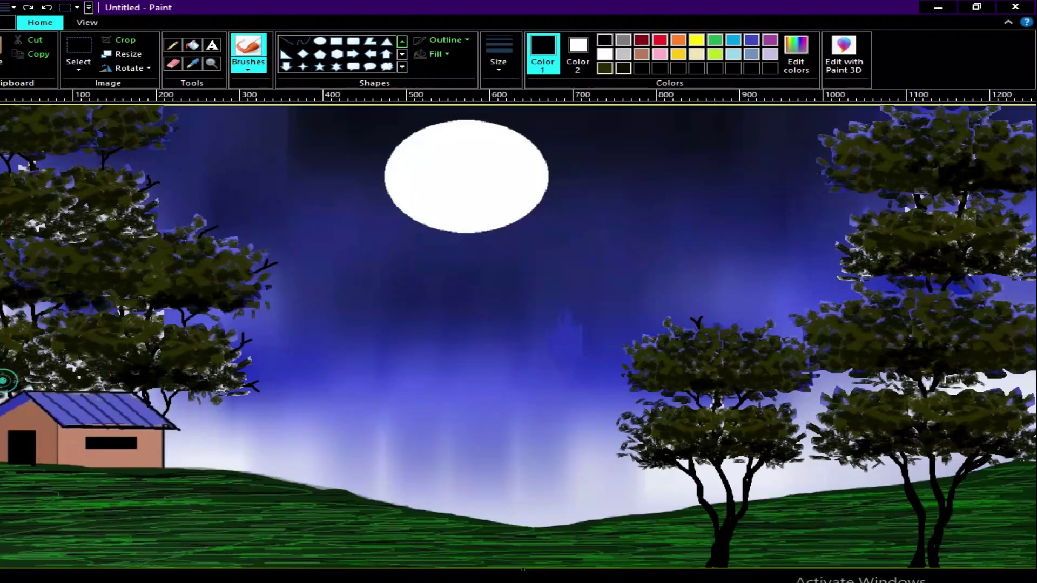
Add black leaves along the underside of the left trees' top crown and the right edge of the crown below
{"action": "left_click", "coordinate": [111, 152]}
{"action": "left_click", "coordinate": [142, 157]}
{"action": "left_click", "coordinate": [112, 154]}
{"action": "left_click", "coordinate": [84, 152]}
{"action": "left_click", "coordinate": [101, 154]}
{"action": "left_click", "coordinate": [74, 162]}
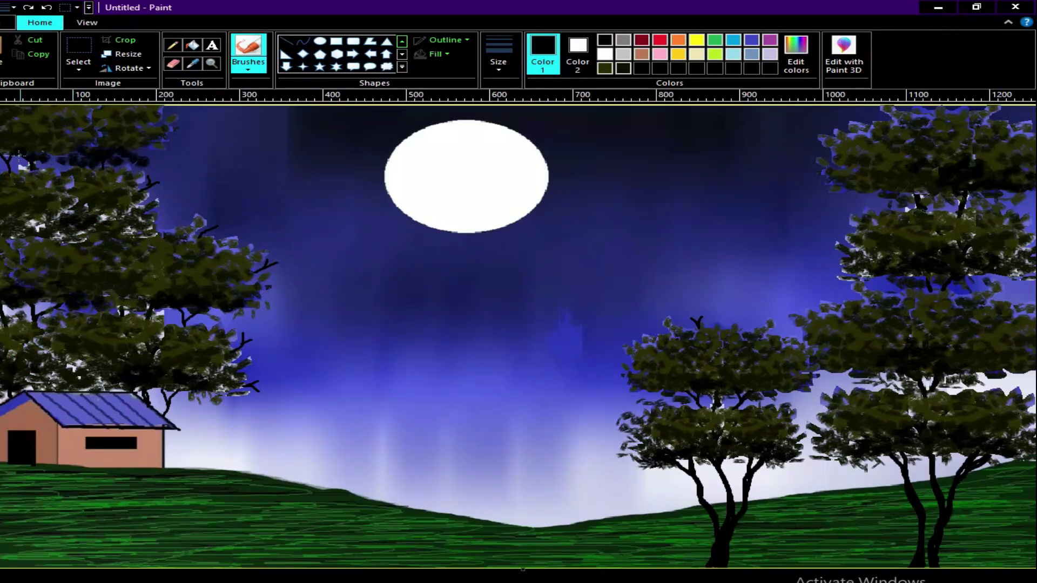
{"action": "mouse_move", "coordinate": [122, 178]}
{"action": "left_mouse_down"}
{"action": "mouse_move", "coordinate": [160, 187]}
{"action": "mouse_move", "coordinate": [135, 194]}
{"action": "mouse_move", "coordinate": [163, 184]}
{"action": "mouse_move", "coordinate": [185, 210]}
{"action": "mouse_move", "coordinate": [145, 215]}
{"action": "mouse_move", "coordinate": [183, 230]}
{"action": "mouse_move", "coordinate": [168, 213]}
{"action": "mouse_move", "coordinate": [180, 193]}
{"action": "mouse_move", "coordinate": [162, 163]}
{"action": "mouse_move", "coordinate": [162, 186]}
{"action": "left_mouse_up"}
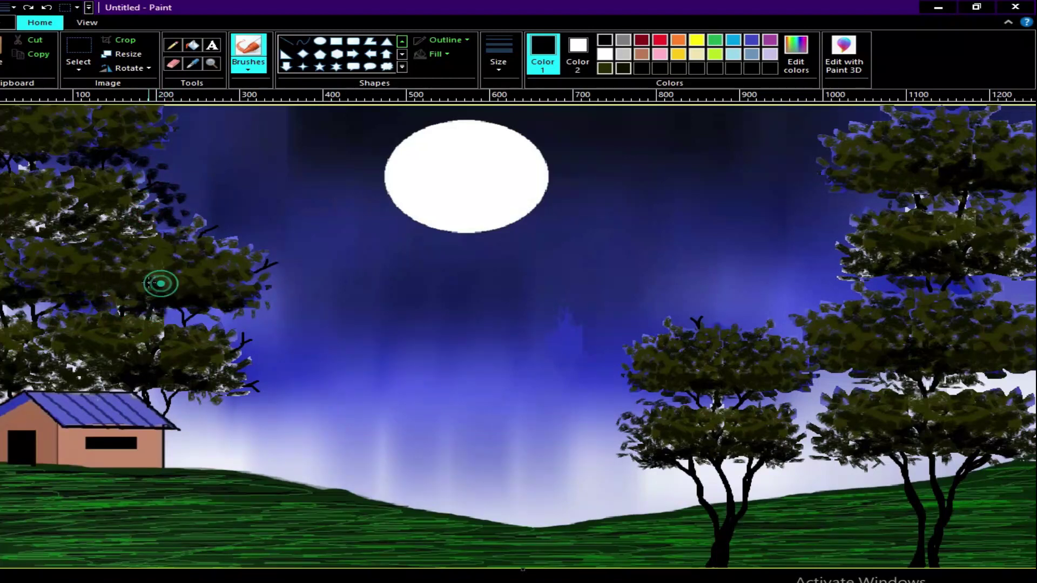
Choose the five-point star shape with white as Color 1 and review its outline and fill options
{"action": "left_click", "coordinate": [320, 67]}
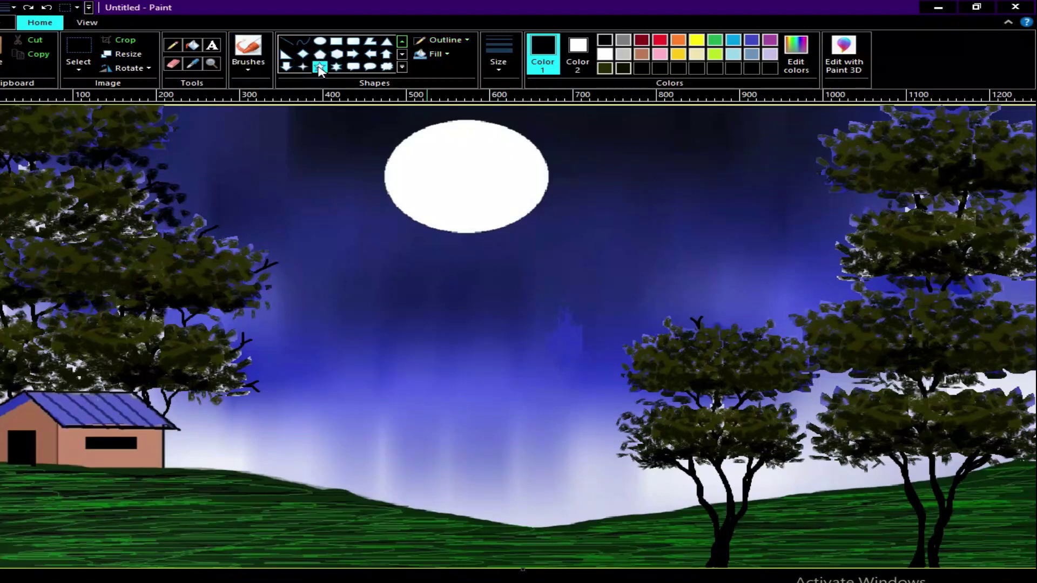
{"action": "left_click", "coordinate": [605, 54]}
{"action": "left_click", "coordinate": [443, 40]}
{"action": "left_click", "coordinate": [451, 55]}
{"action": "left_click", "coordinate": [450, 40]}
{"action": "left_click", "coordinate": [450, 55]}
Try to draw small five-point stars in the sky around the moon
{"action": "left_click", "coordinate": [245, 155]}
{"action": "left_click_drag", "start_coordinate": [228, 127], "coordinate": [246, 143]}
{"action": "left_click", "coordinate": [320, 67]}
{"action": "left_click", "coordinate": [308, 126]}
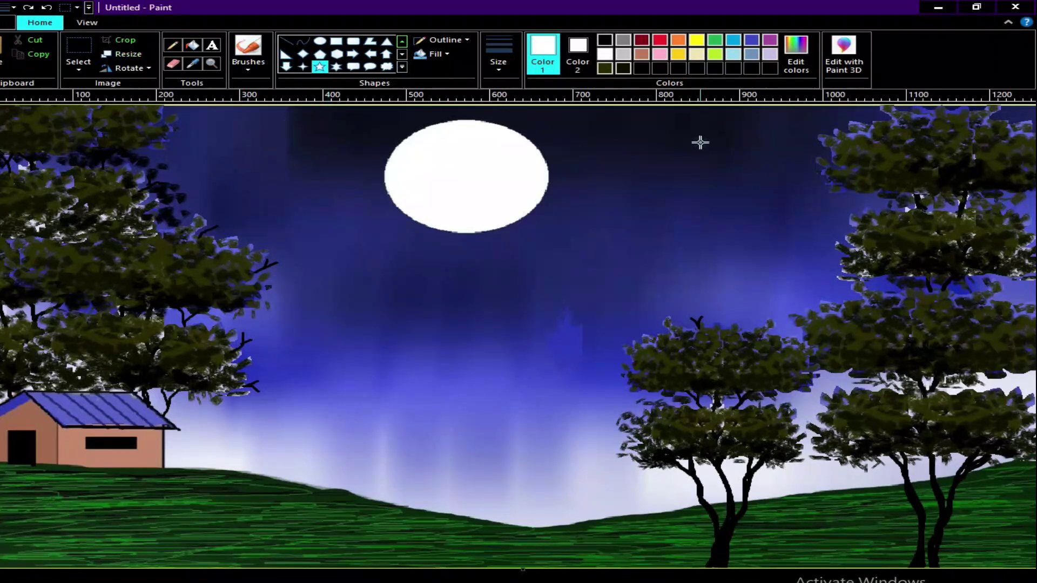
{"action": "left_click", "coordinate": [577, 49]}
{"action": "left_click", "coordinate": [613, 151]}
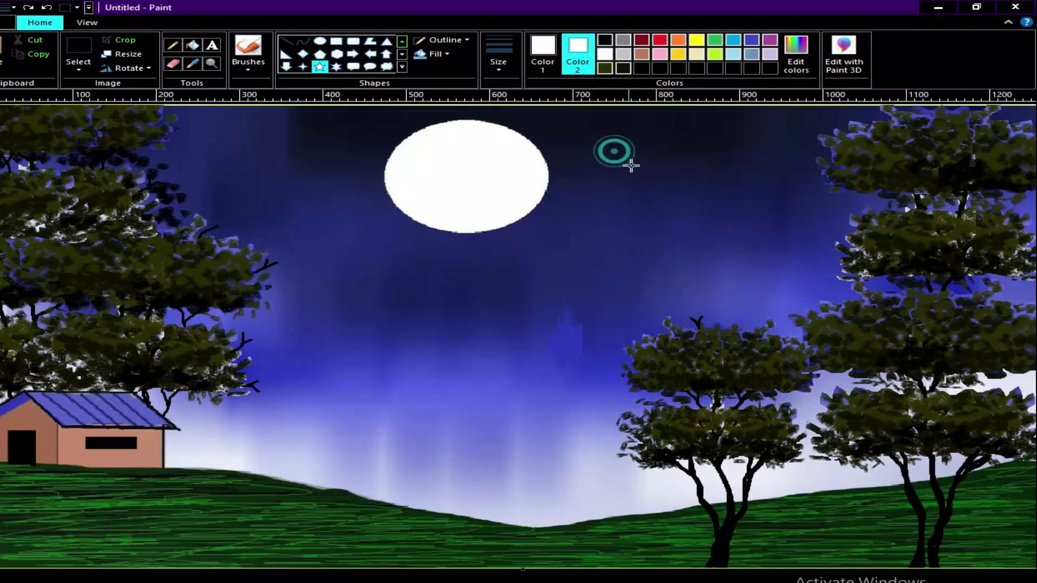
{"action": "left_click", "coordinate": [356, 292]}
Set the star shape's outline to solid color, and undo the small star drawn beside the moon
{"action": "left_click", "coordinate": [319, 68]}
{"action": "left_click", "coordinate": [442, 39]}
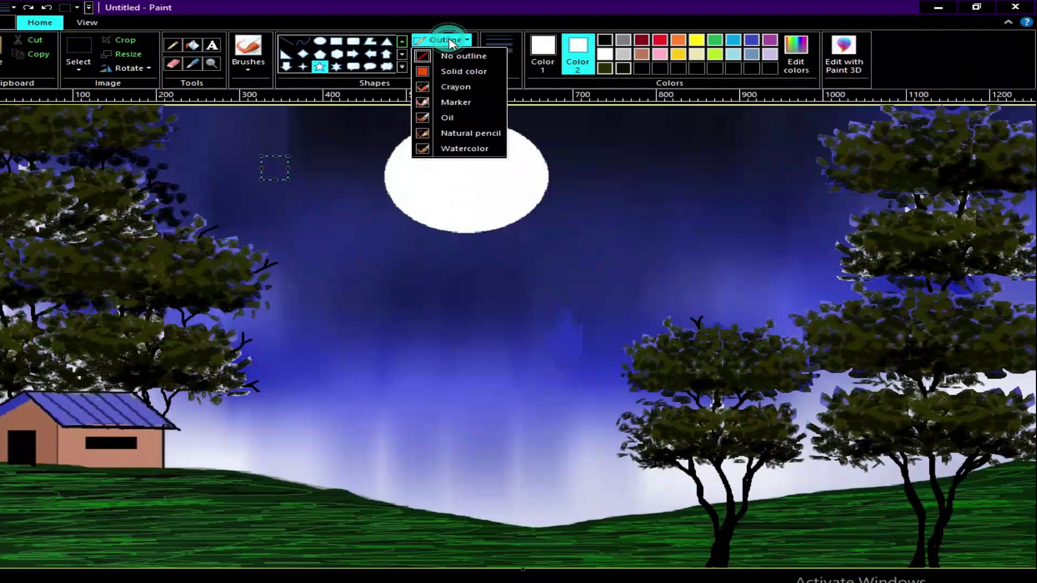
{"action": "left_click", "coordinate": [459, 73]}
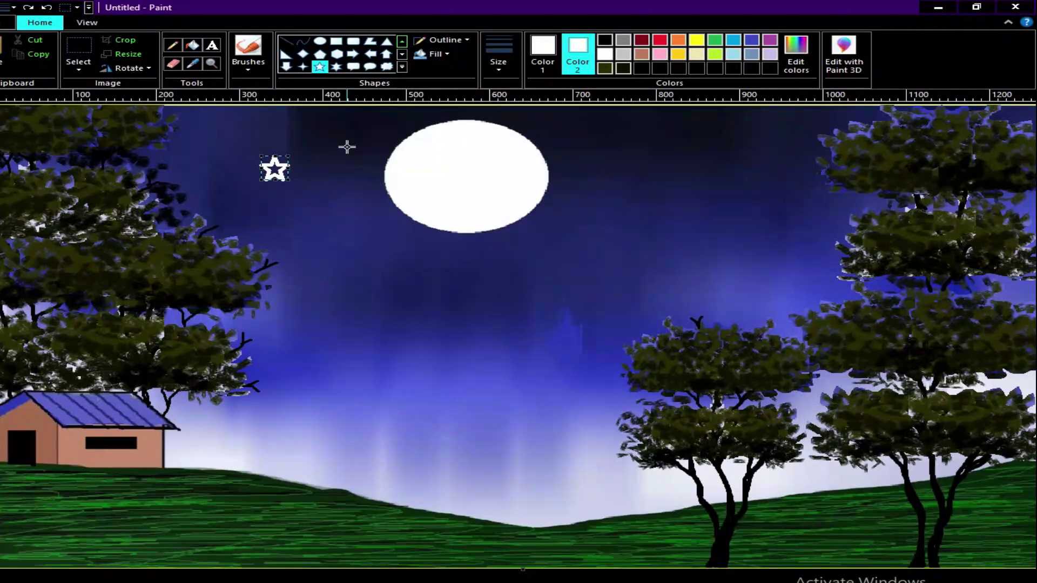
{"action": "left_click", "coordinate": [47, 8]}
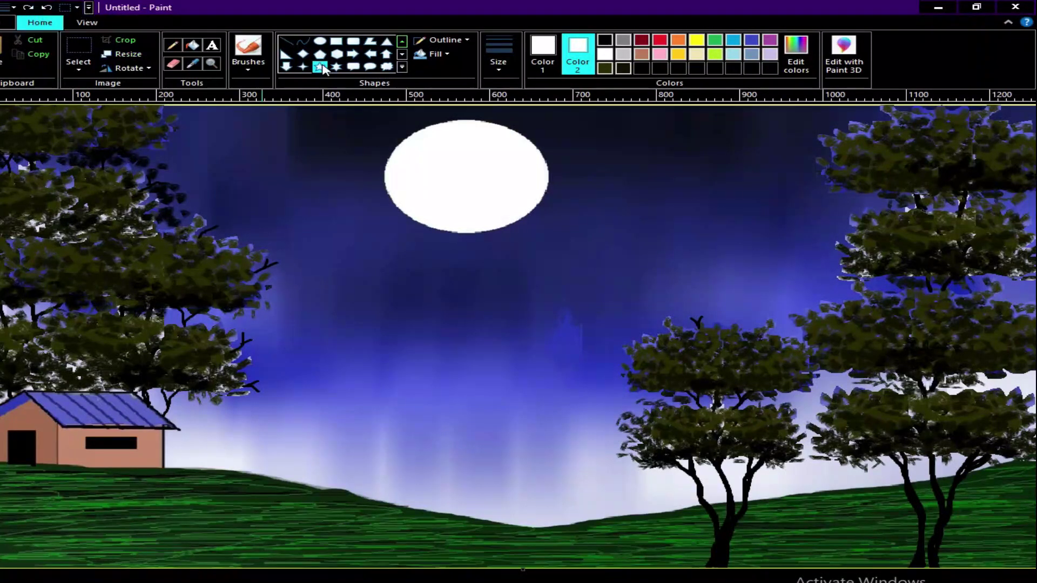
Set the five-point star shape to a solid color fill and a solid color outline
{"action": "left_click", "coordinate": [320, 66]}
{"action": "left_click", "coordinate": [434, 54]}
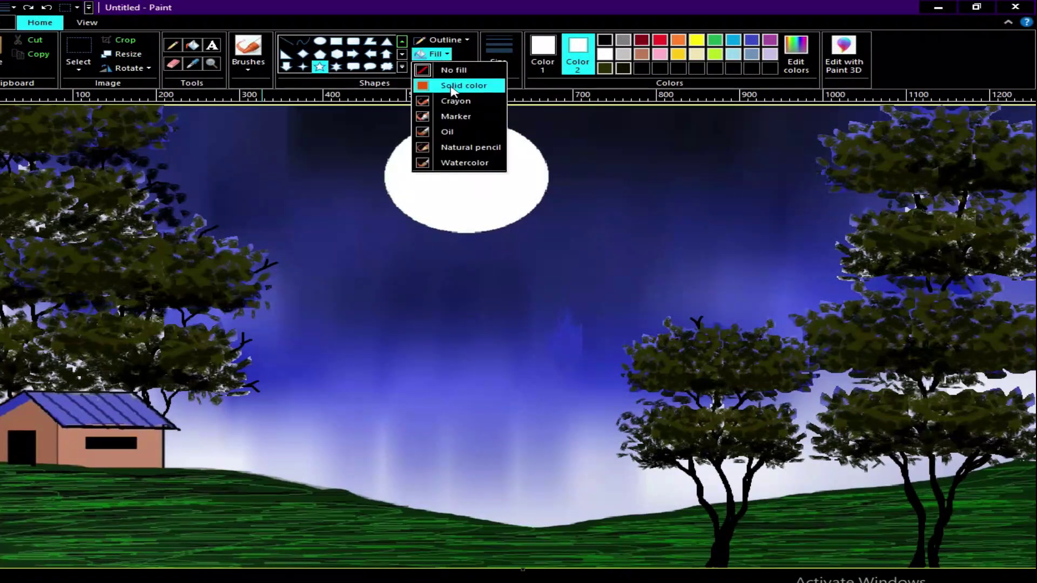
{"action": "left_click", "coordinate": [452, 89]}
{"action": "left_click", "coordinate": [440, 39]}
{"action": "left_click", "coordinate": [453, 69]}
Draw three small white stars high in the sky, one left of the moon and two right of it
{"action": "left_click_drag", "start_coordinate": [278, 141], "coordinate": [286, 150]}
{"action": "left_click_drag", "start_coordinate": [617, 136], "coordinate": [628, 147]}
{"action": "left_click_drag", "start_coordinate": [759, 123], "coordinate": [771, 136]}
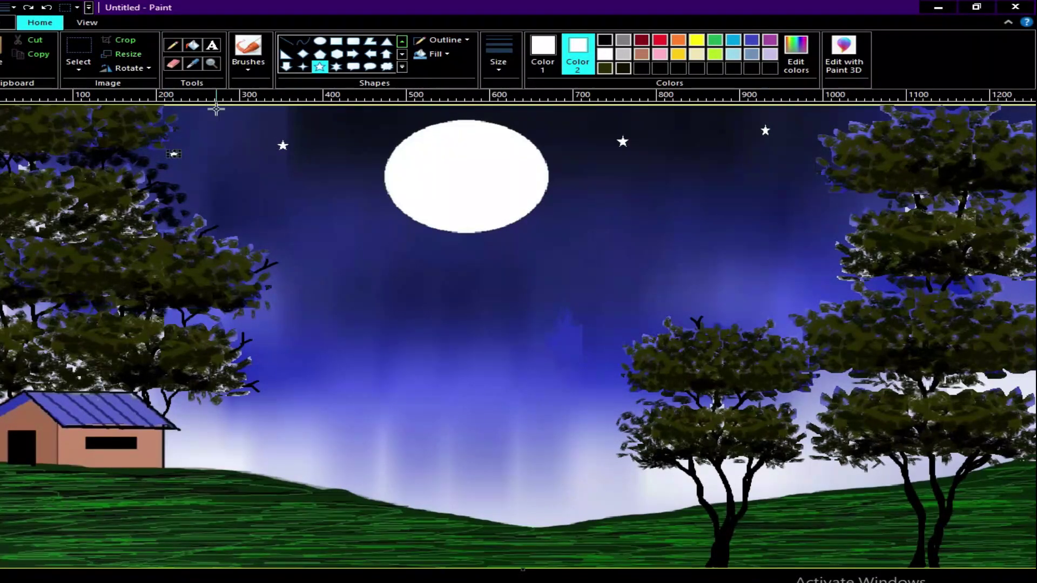
Scatter smaller white stars across the middle of the sky, below the moon and toward the right trees
{"action": "left_click_drag", "start_coordinate": [303, 273], "coordinate": [308, 279]}
{"action": "left_click_drag", "start_coordinate": [769, 290], "coordinate": [776, 297]}
{"action": "left_click_drag", "start_coordinate": [580, 224], "coordinate": [588, 232]}
{"action": "left_click_drag", "start_coordinate": [660, 255], "coordinate": [672, 267]}
{"action": "left_click_drag", "start_coordinate": [730, 196], "coordinate": [737, 204]}
{"action": "left_click_drag", "start_coordinate": [460, 348], "coordinate": [468, 355]}
{"action": "left_click_drag", "start_coordinate": [438, 258], "coordinate": [445, 265]}
{"action": "left_click_drag", "start_coordinate": [532, 281], "coordinate": [538, 288]}
Add white stars of varying small sizes between the left trees and the moon
{"action": "left_click_drag", "start_coordinate": [306, 194], "coordinate": [316, 204]}
{"action": "mouse_move", "coordinate": [333, 159]}
{"action": "left_mouse_down"}
{"action": "mouse_move", "coordinate": [340, 168]}
{"action": "mouse_move", "coordinate": [353, 140]}
{"action": "left_mouse_up"}
{"action": "left_click_drag", "start_coordinate": [209, 196], "coordinate": [214, 202]}
{"action": "left_click_drag", "start_coordinate": [191, 161], "coordinate": [197, 166]}
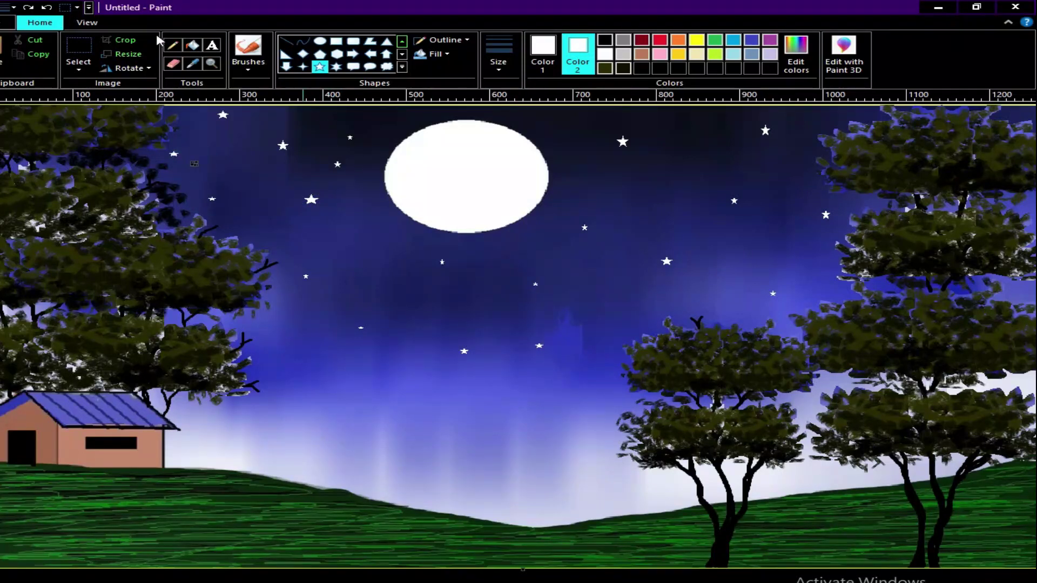
Dot tiny white distant stars with the Pencil in the upper sky between the left trees and the moon
{"action": "left_click", "coordinate": [173, 45]}
{"action": "left_click", "coordinate": [243, 129]}
{"action": "left_click", "coordinate": [268, 121]}
{"action": "left_click", "coordinate": [240, 155]}
{"action": "left_click", "coordinate": [257, 173]}
{"action": "left_click", "coordinate": [307, 176]}
{"action": "left_click", "coordinate": [313, 148]}
{"action": "left_click", "coordinate": [305, 131]}
{"action": "left_click", "coordinate": [342, 115]}
{"action": "left_click", "coordinate": [376, 116]}
{"action": "left_click", "coordinate": [391, 112]}
{"action": "left_click", "coordinate": [386, 127]}
{"action": "left_click", "coordinate": [353, 154]}
{"action": "left_click", "coordinate": [360, 181]}
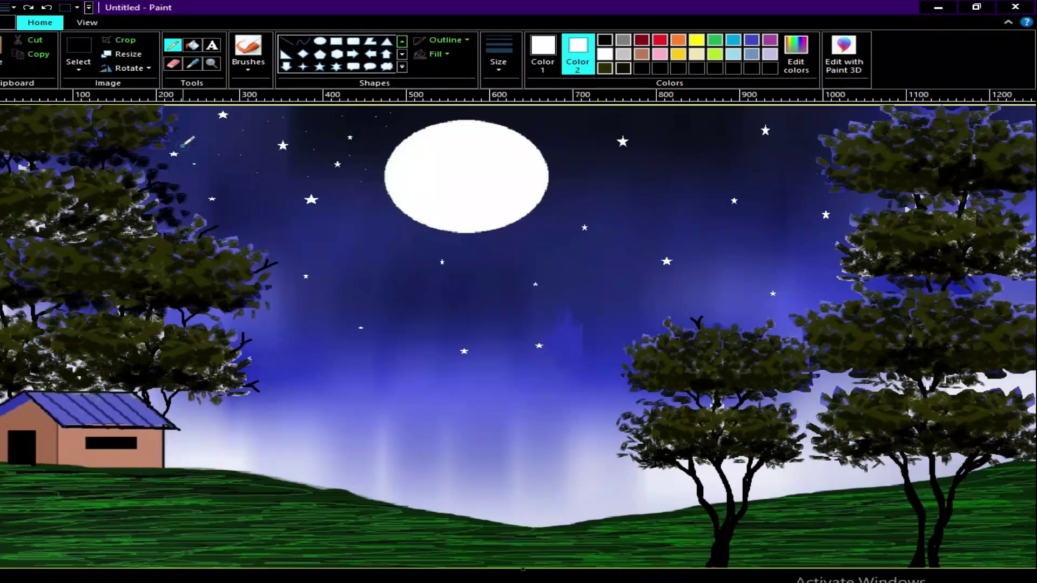
Add tiny white pencil dots over the left trees' edge and down the sky to the lower left of the moon
{"action": "left_click", "coordinate": [48, 167]}
{"action": "left_click", "coordinate": [86, 113]}
{"action": "left_click", "coordinate": [292, 289]}
{"action": "left_click", "coordinate": [300, 249]}
{"action": "left_click", "coordinate": [232, 212]}
{"action": "left_click", "coordinate": [235, 176]}
{"action": "left_click", "coordinate": [270, 197]}
{"action": "left_click", "coordinate": [282, 246]}
{"action": "left_click", "coordinate": [369, 291]}
{"action": "left_click", "coordinate": [340, 226]}
{"action": "left_click", "coordinate": [392, 263]}
{"action": "left_click", "coordinate": [384, 319]}
{"action": "left_click", "coordinate": [345, 345]}
{"action": "left_click", "coordinate": [275, 362]}
{"action": "left_click", "coordinate": [421, 371]}
{"action": "left_click", "coordinate": [436, 316]}
Place tiny white pencil dots directly below the moon and along its right edge
{"action": "left_click", "coordinate": [517, 290]}
{"action": "left_click", "coordinate": [476, 253]}
{"action": "left_click", "coordinate": [559, 251]}
{"action": "left_click", "coordinate": [575, 198]}
{"action": "left_click", "coordinate": [552, 147]}
Dot tiny white stars with the Pencil along the upper sky between the moon and the right trees
{"action": "left_click", "coordinate": [603, 128]}
{"action": "left_click", "coordinate": [523, 115]}
{"action": "left_click", "coordinate": [683, 129]}
{"action": "left_click", "coordinate": [674, 108]}
{"action": "left_click", "coordinate": [658, 130]}
{"action": "left_click_drag", "start_coordinate": [621, 113], "coordinate": [611, 113]}
{"action": "left_click", "coordinate": [655, 142]}
{"action": "left_click", "coordinate": [666, 165]}
{"action": "left_click", "coordinate": [685, 182]}
{"action": "left_click", "coordinate": [727, 152]}
{"action": "left_click", "coordinate": [765, 167]}
{"action": "left_click", "coordinate": [785, 151]}
{"action": "left_click", "coordinate": [797, 131]}
{"action": "left_click", "coordinate": [821, 116]}
Spread tiny white pencil dots over the middle of the sky above the small right tree
{"action": "left_click", "coordinate": [784, 186]}
{"action": "left_click", "coordinate": [756, 259]}
{"action": "left_click", "coordinate": [813, 255]}
{"action": "left_click", "coordinate": [678, 206]}
{"action": "left_click", "coordinate": [576, 307]}
{"action": "left_click", "coordinate": [651, 235]}
{"action": "left_click", "coordinate": [710, 270]}
{"action": "left_click", "coordinate": [724, 309]}
{"action": "left_click", "coordinate": [768, 308]}
{"action": "left_click", "coordinate": [829, 384]}
Add tiny white pencil dots in the pale lower sky between the house and the small right tree
{"action": "left_click", "coordinate": [602, 397]}
{"action": "left_click", "coordinate": [546, 401]}
{"action": "left_click", "coordinate": [550, 372]}
{"action": "left_click", "coordinate": [481, 392]}
{"action": "left_click", "coordinate": [405, 403]}
{"action": "left_click", "coordinate": [335, 366]}
{"action": "left_click", "coordinate": [224, 420]}
{"action": "left_click", "coordinate": [460, 439]}
{"action": "left_click", "coordinate": [416, 442]}
{"action": "left_click", "coordinate": [442, 413]}
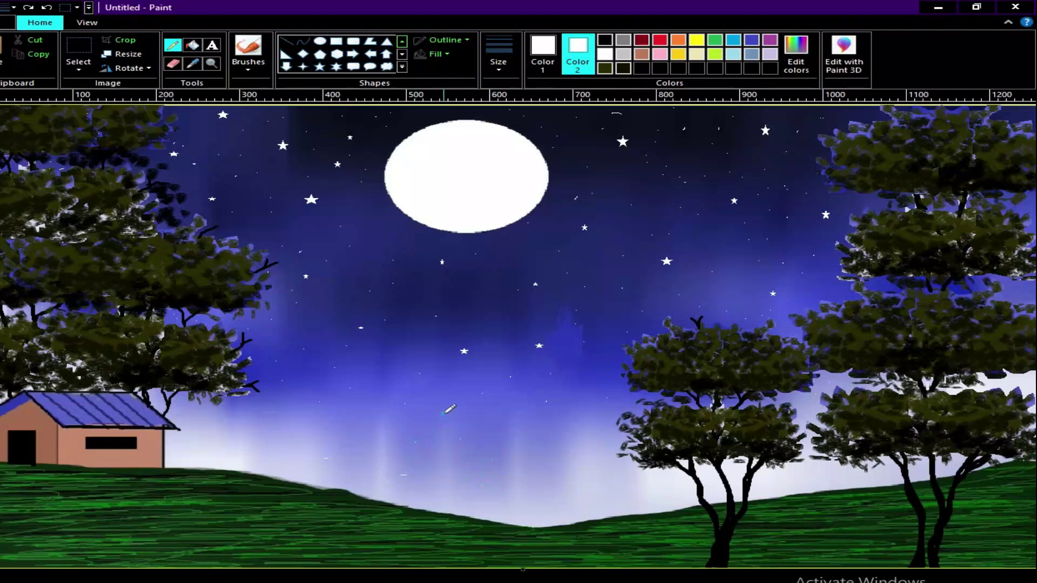